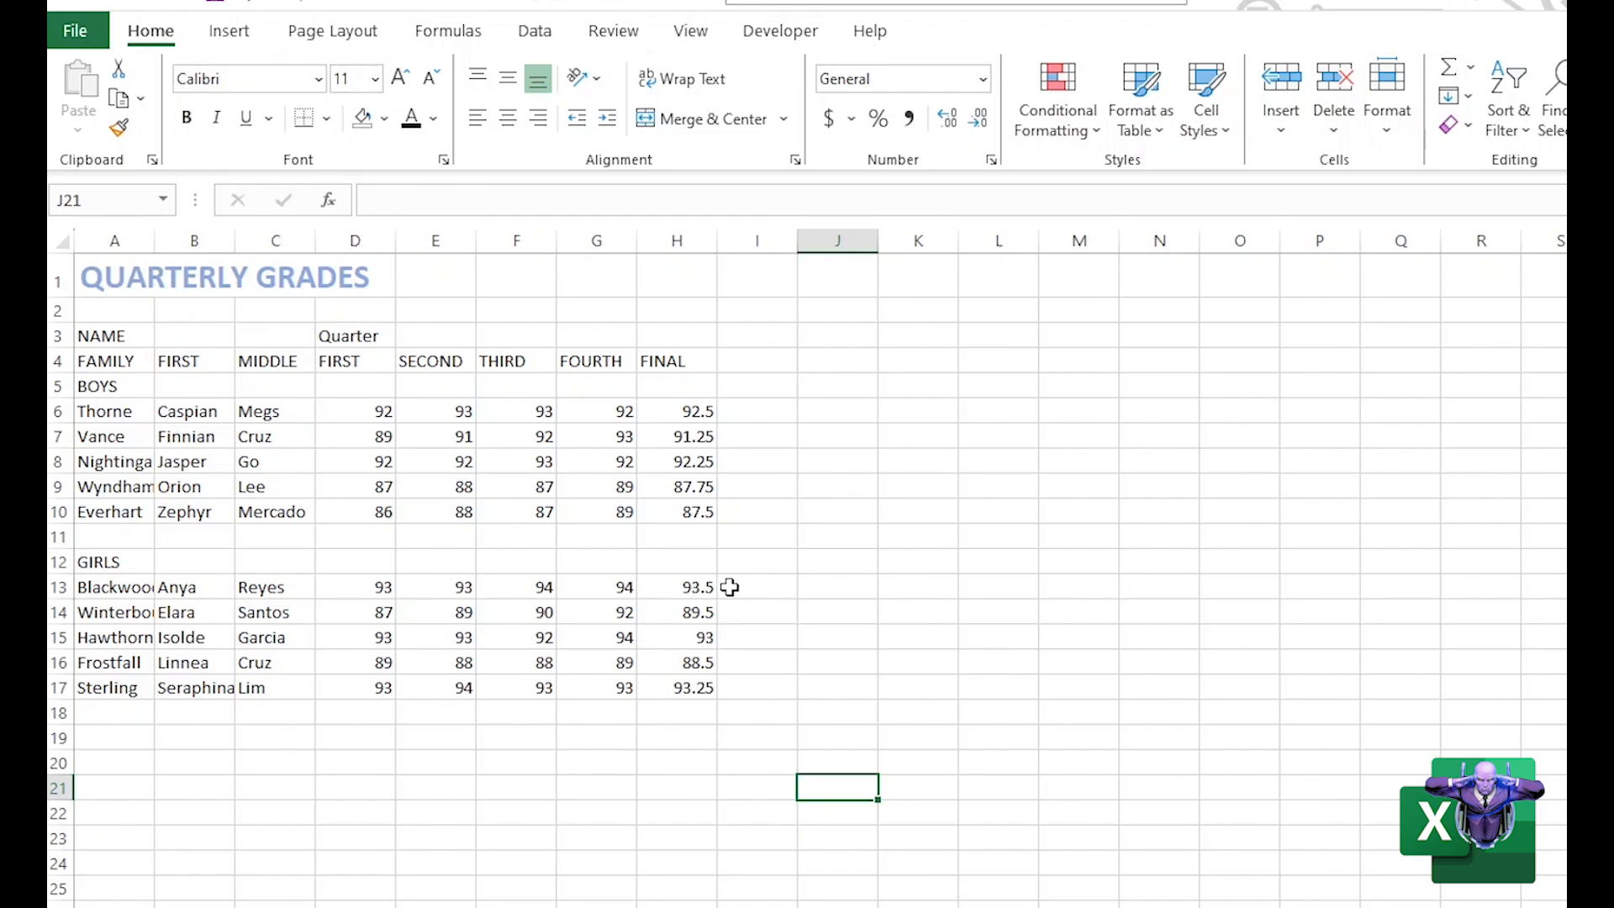
# Examine the table layout: the boys' grade columns, the NAME heading over its three subheadings, and the Quarter heading over D3:G3.
pyautogui.moveTo(364, 414); pyautogui.dragTo(359, 505)
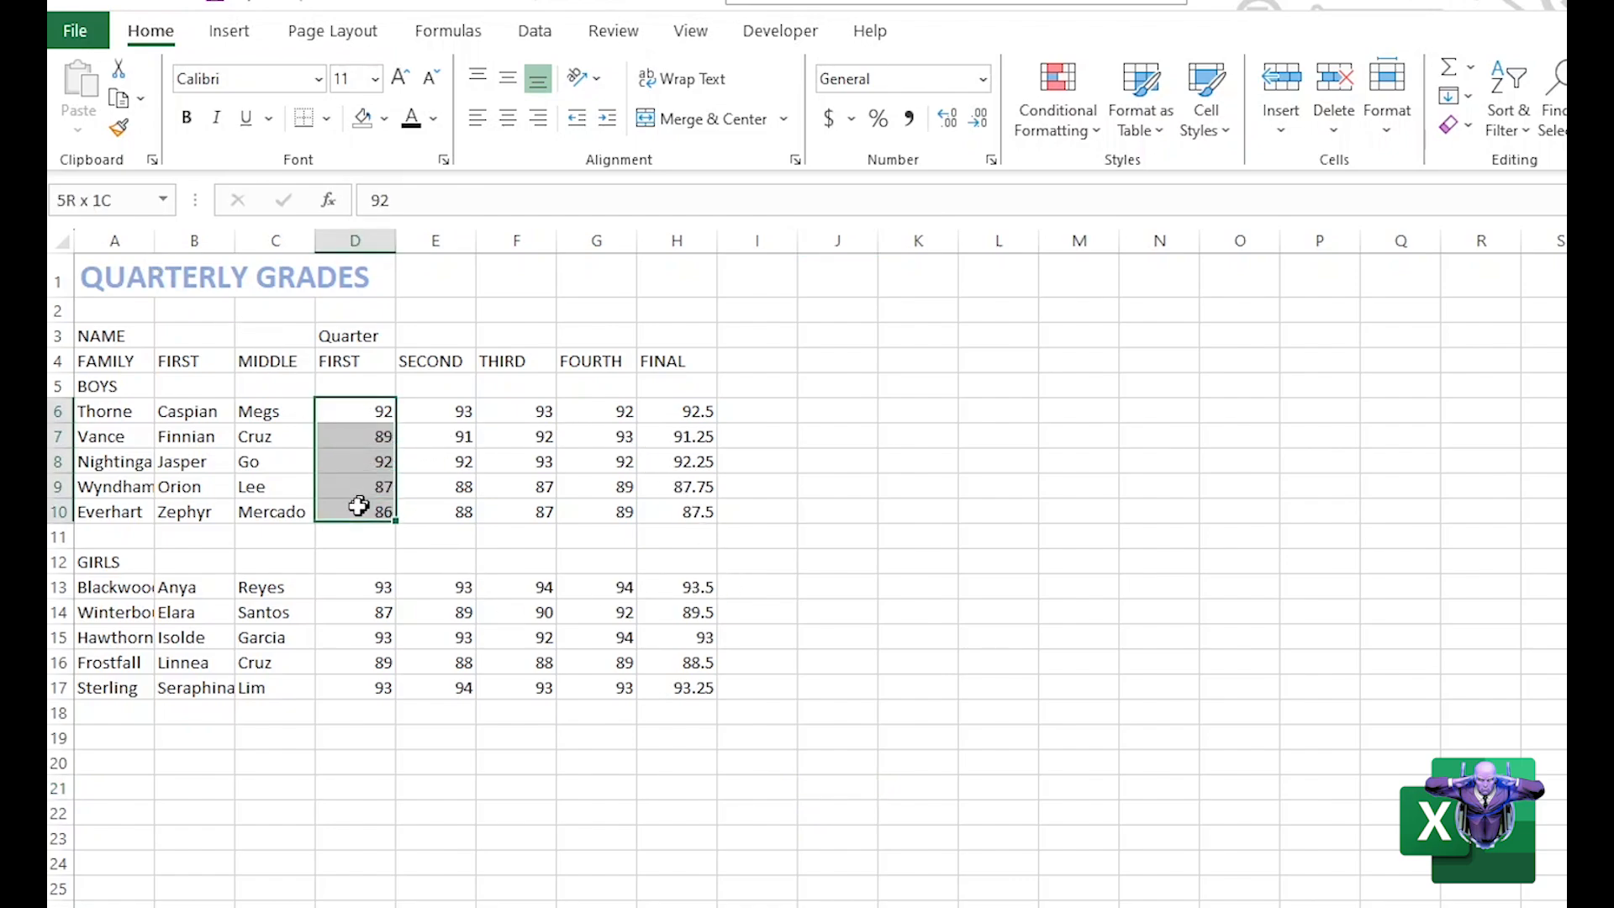
pyautogui.moveTo(437, 416); pyautogui.dragTo(460, 507)
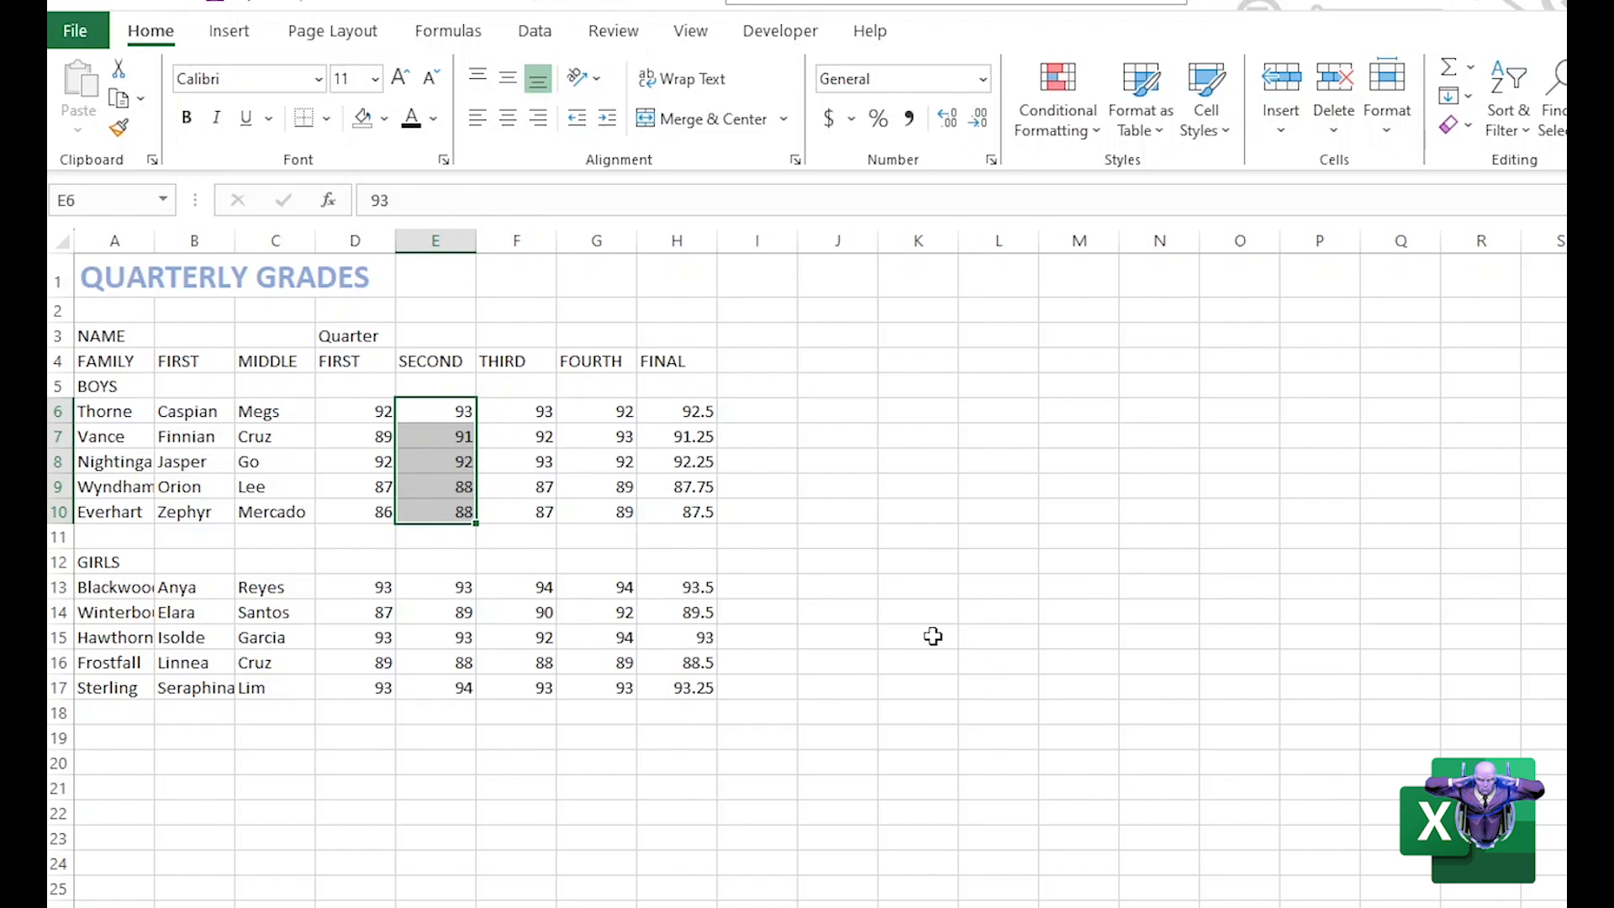
pyautogui.click(671, 760)
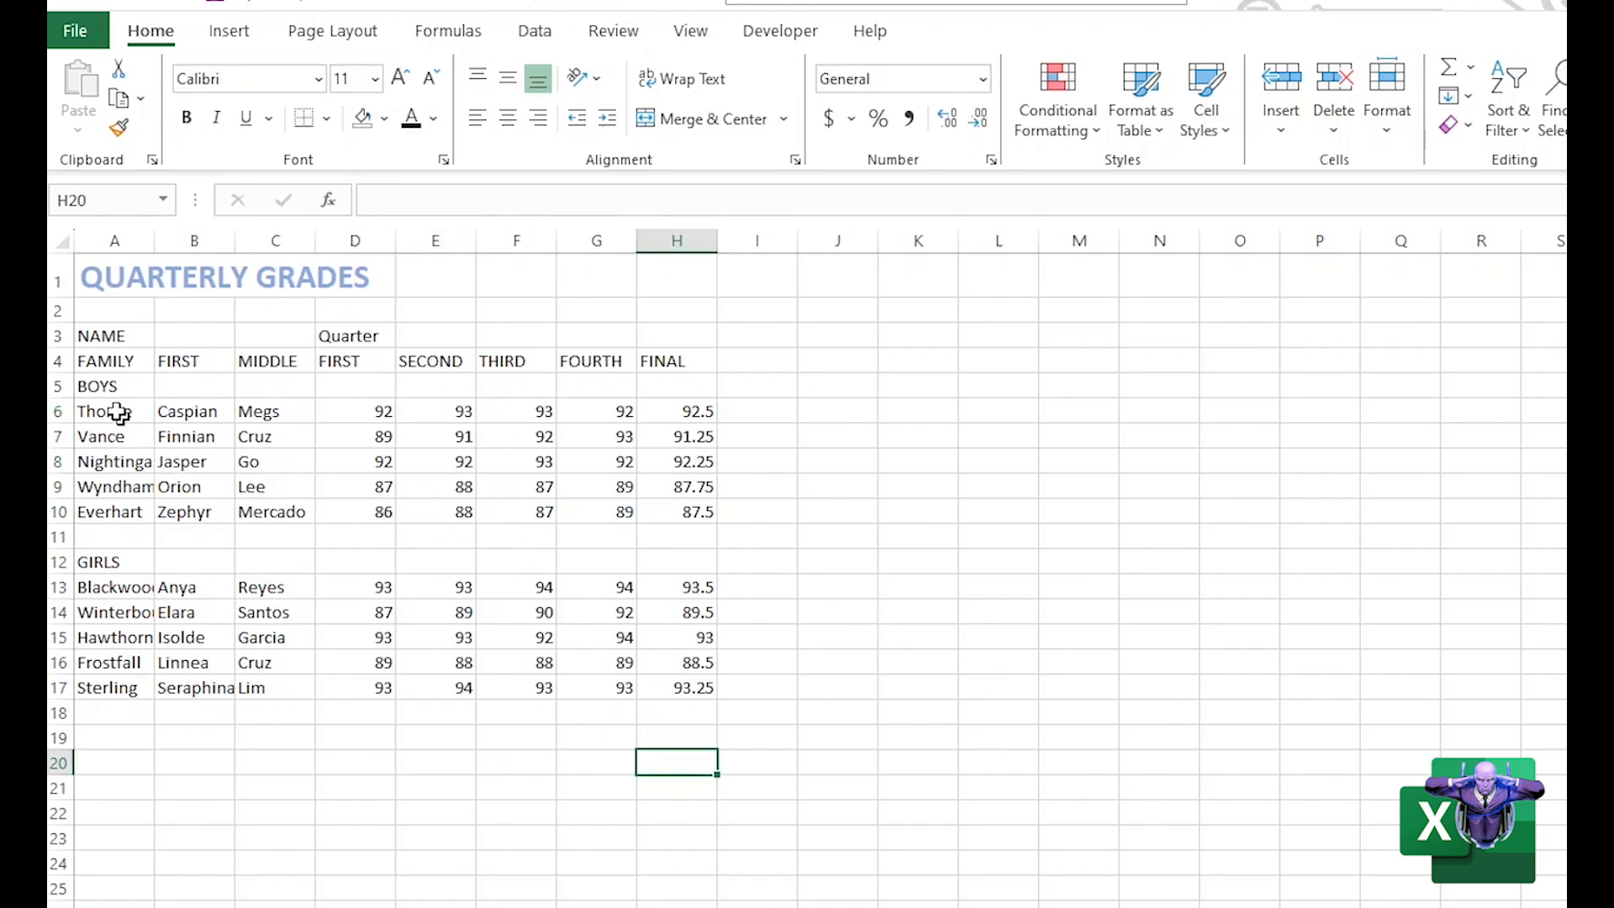
pyautogui.moveTo(100, 359); pyautogui.dragTo(274, 515)
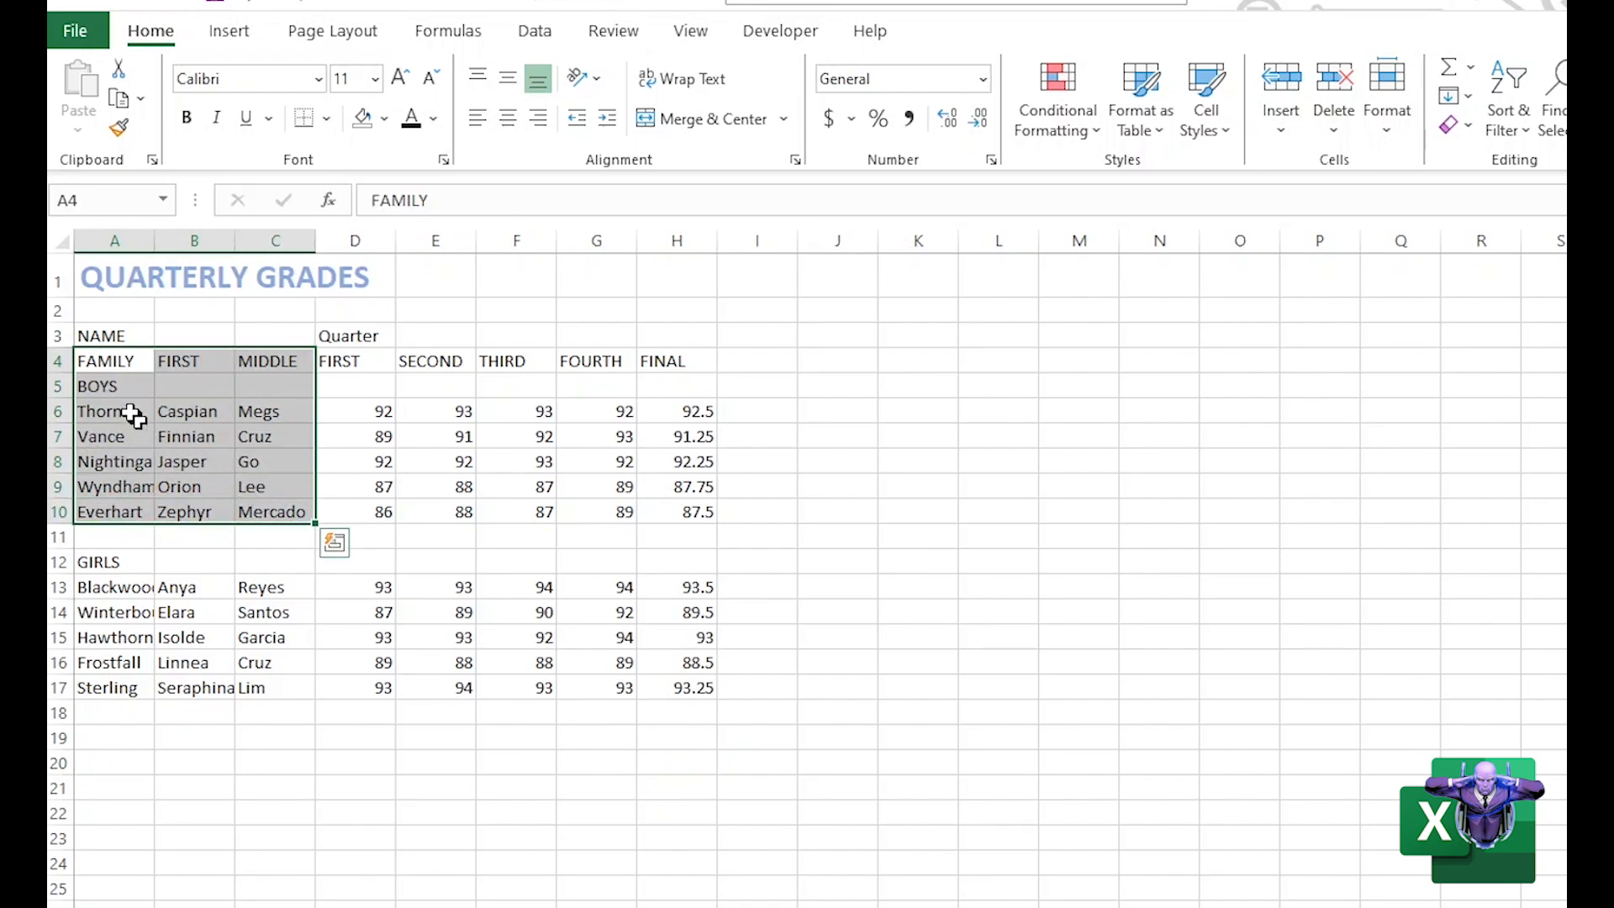
pyautogui.click(102, 364)
pyautogui.click(187, 373)
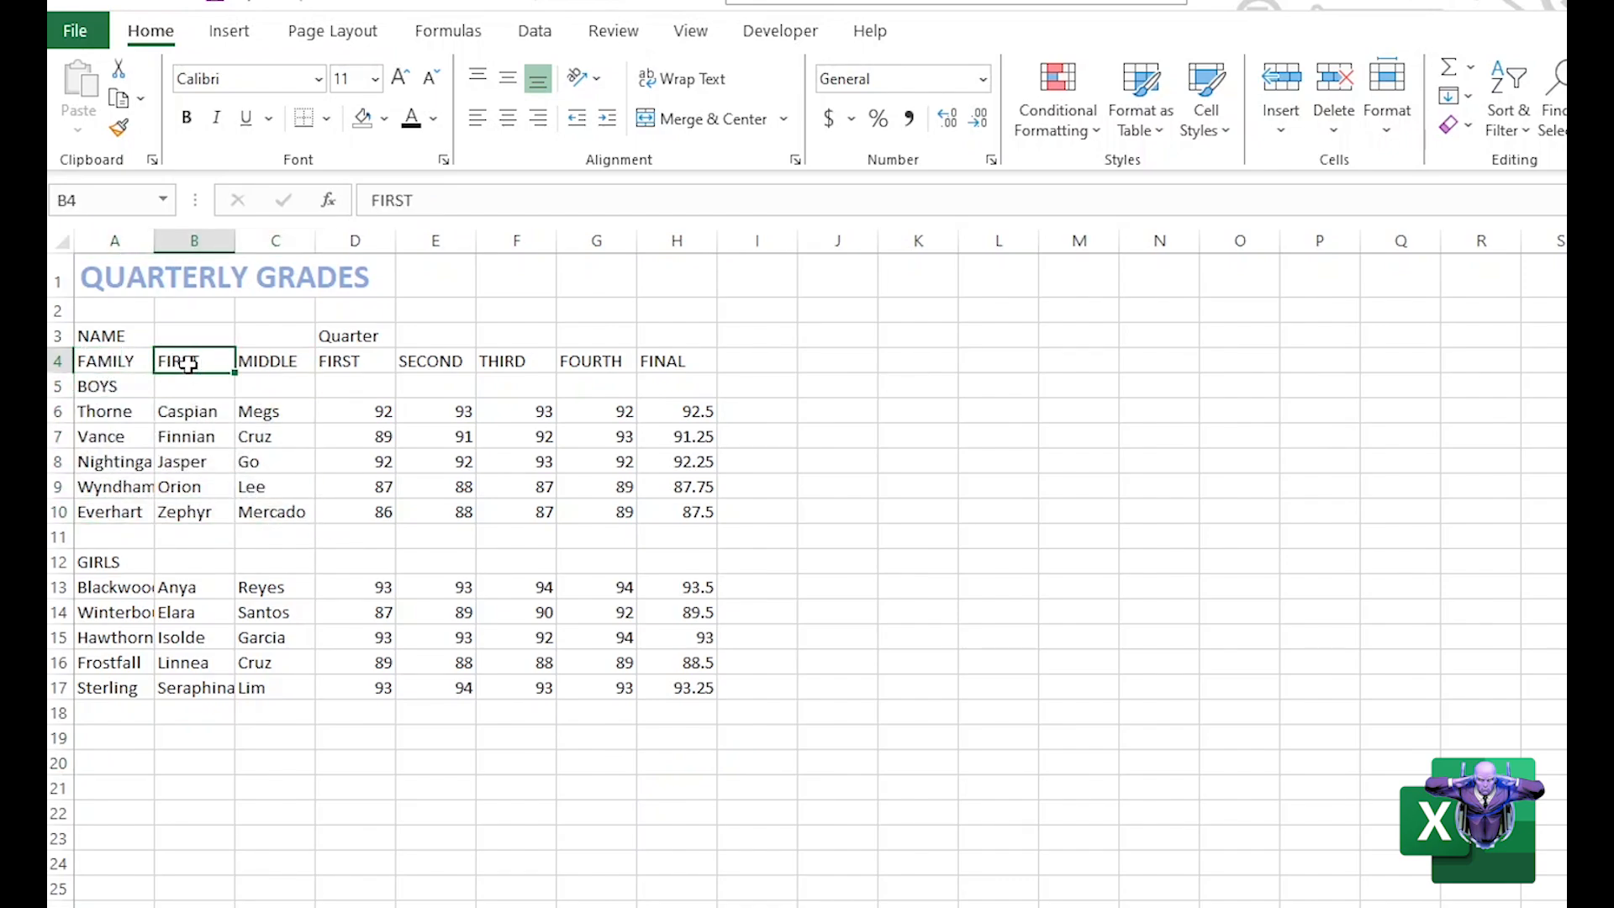
pyautogui.click(264, 371)
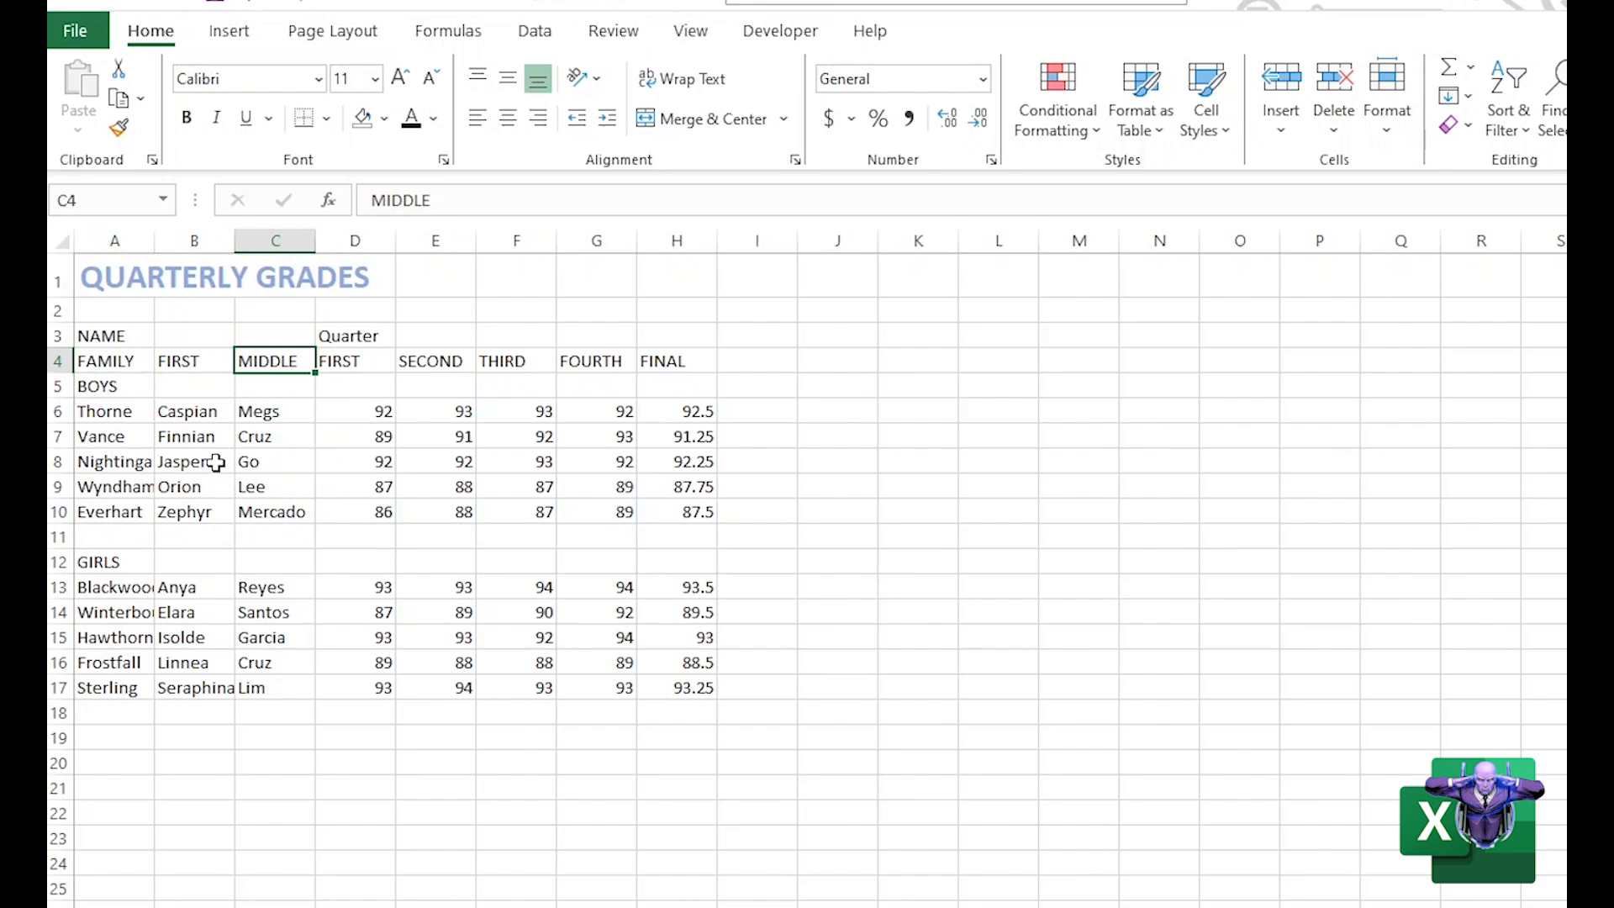
pyautogui.click(115, 333)
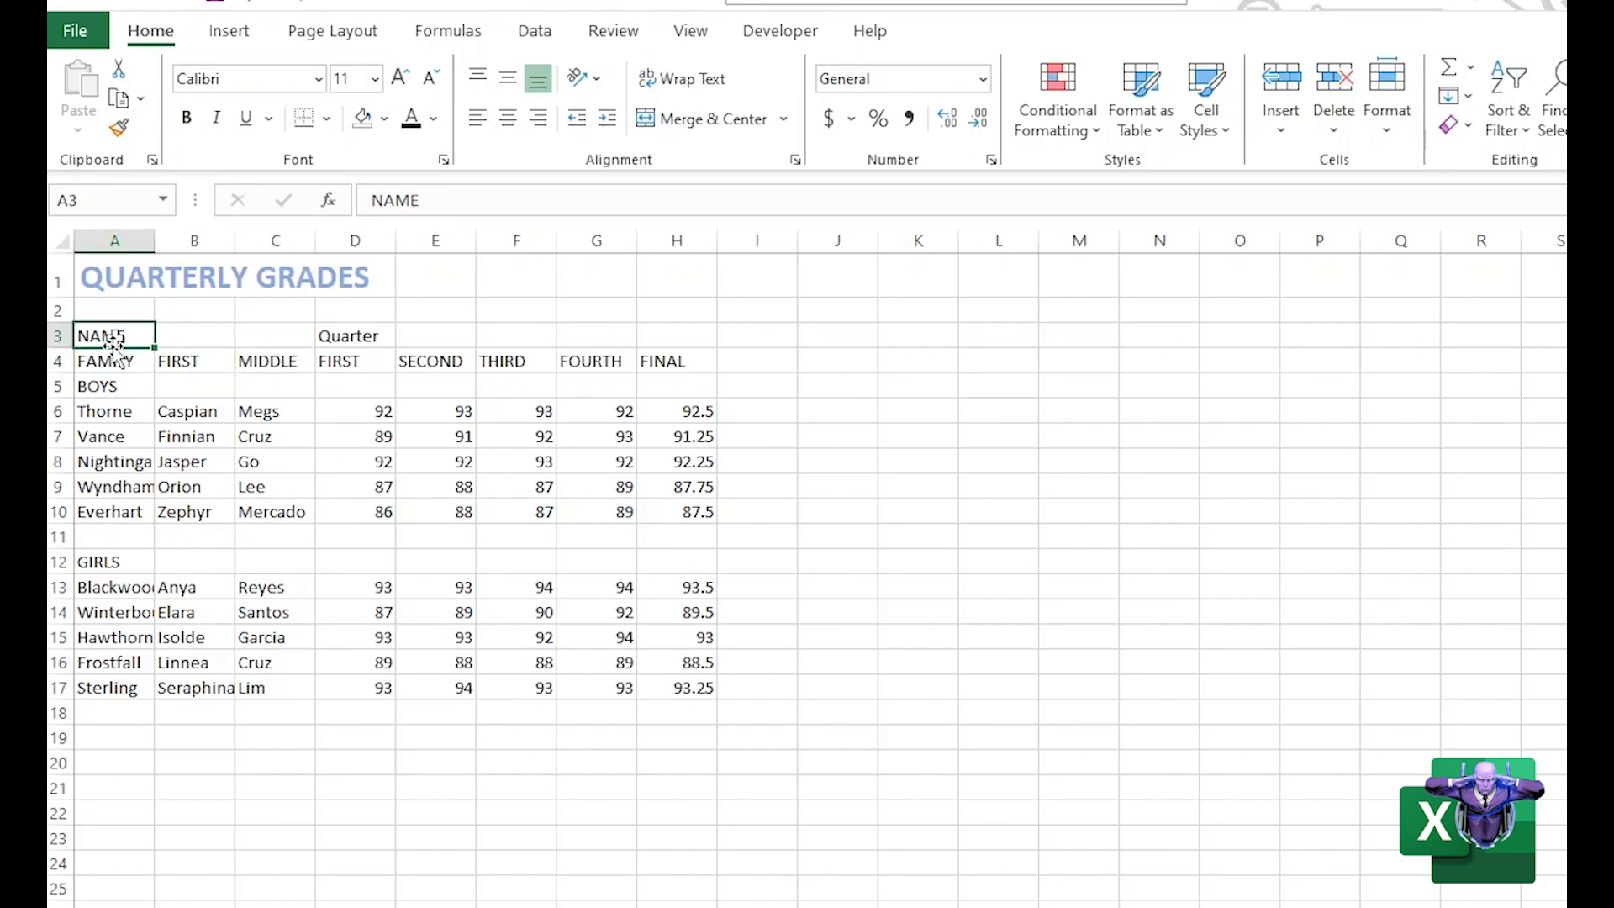
pyautogui.click(114, 240)
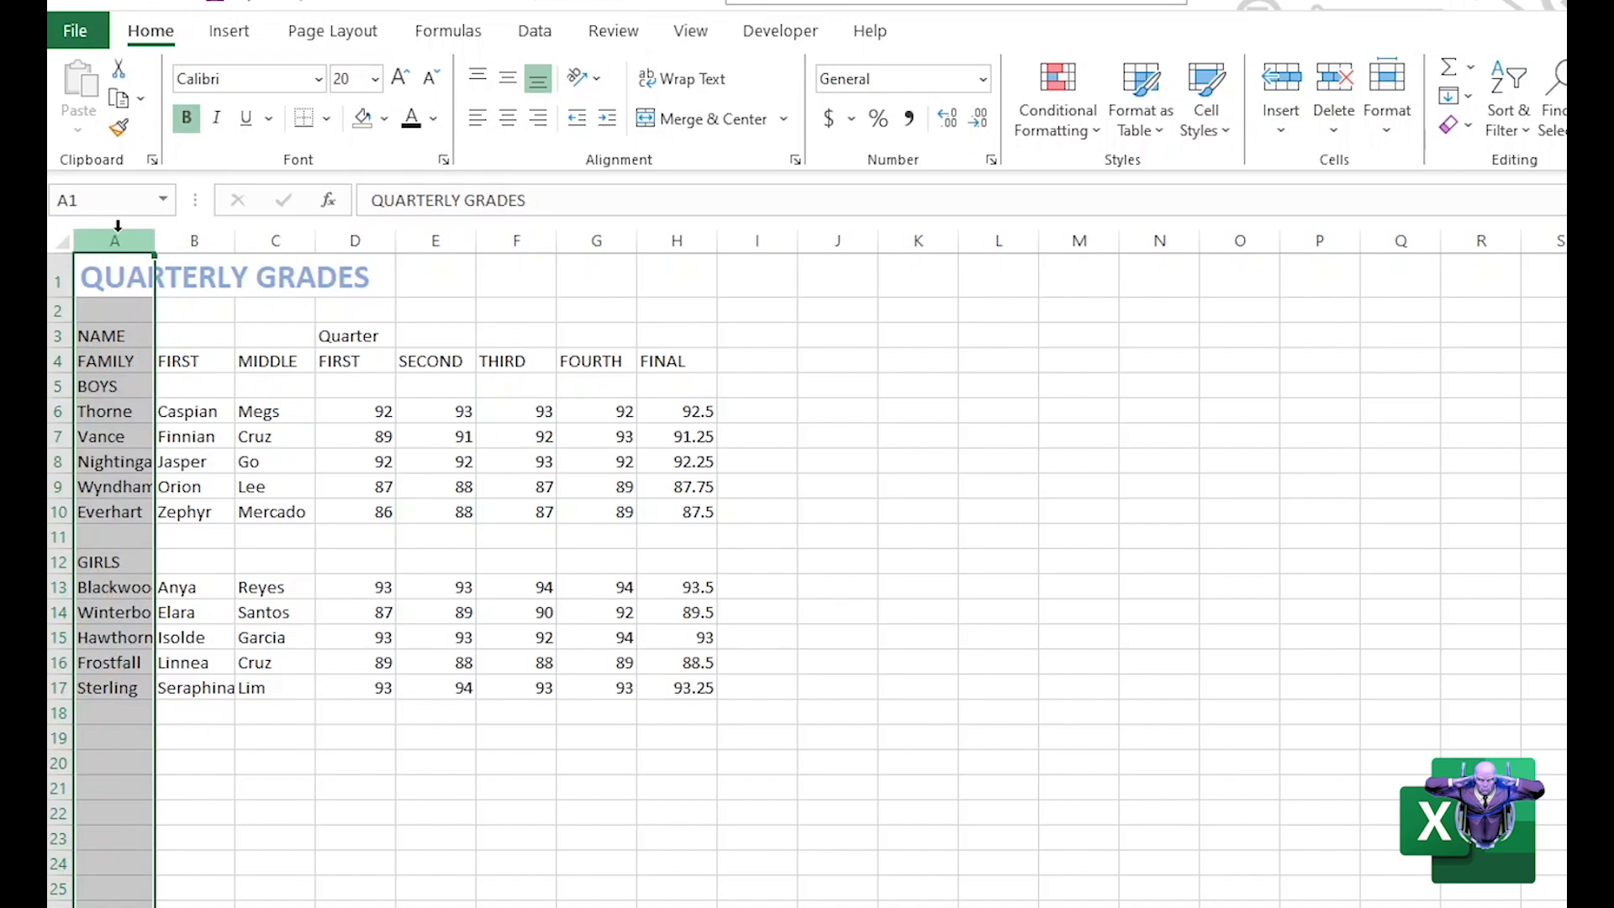
pyautogui.click(242, 503)
pyautogui.click(116, 334)
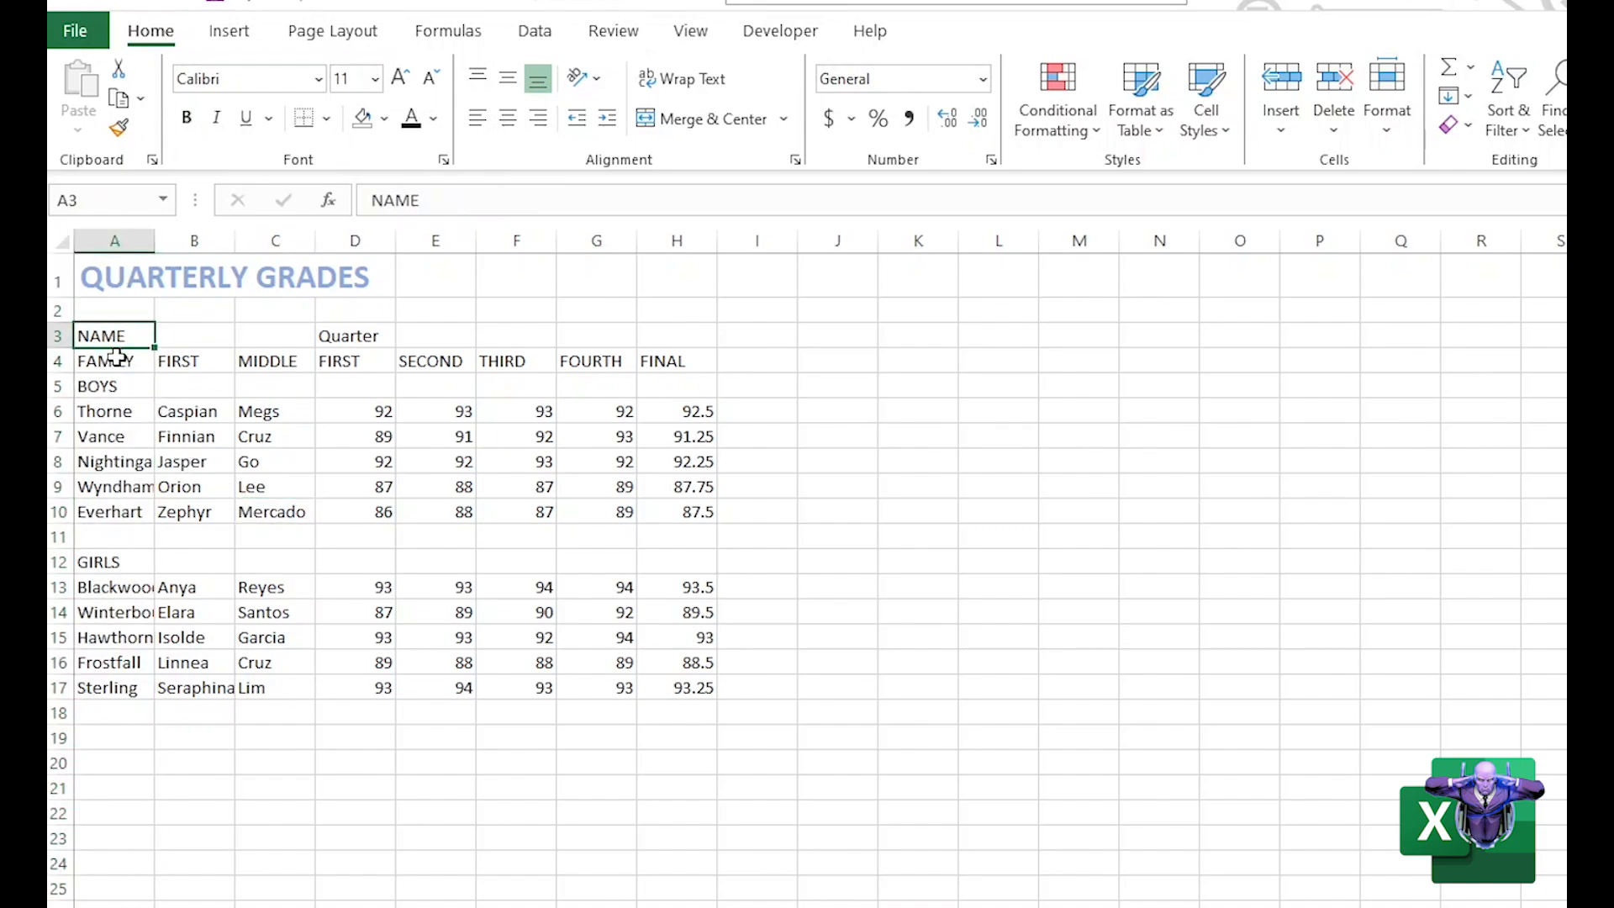
pyautogui.moveTo(117, 357); pyautogui.dragTo(244, 358)
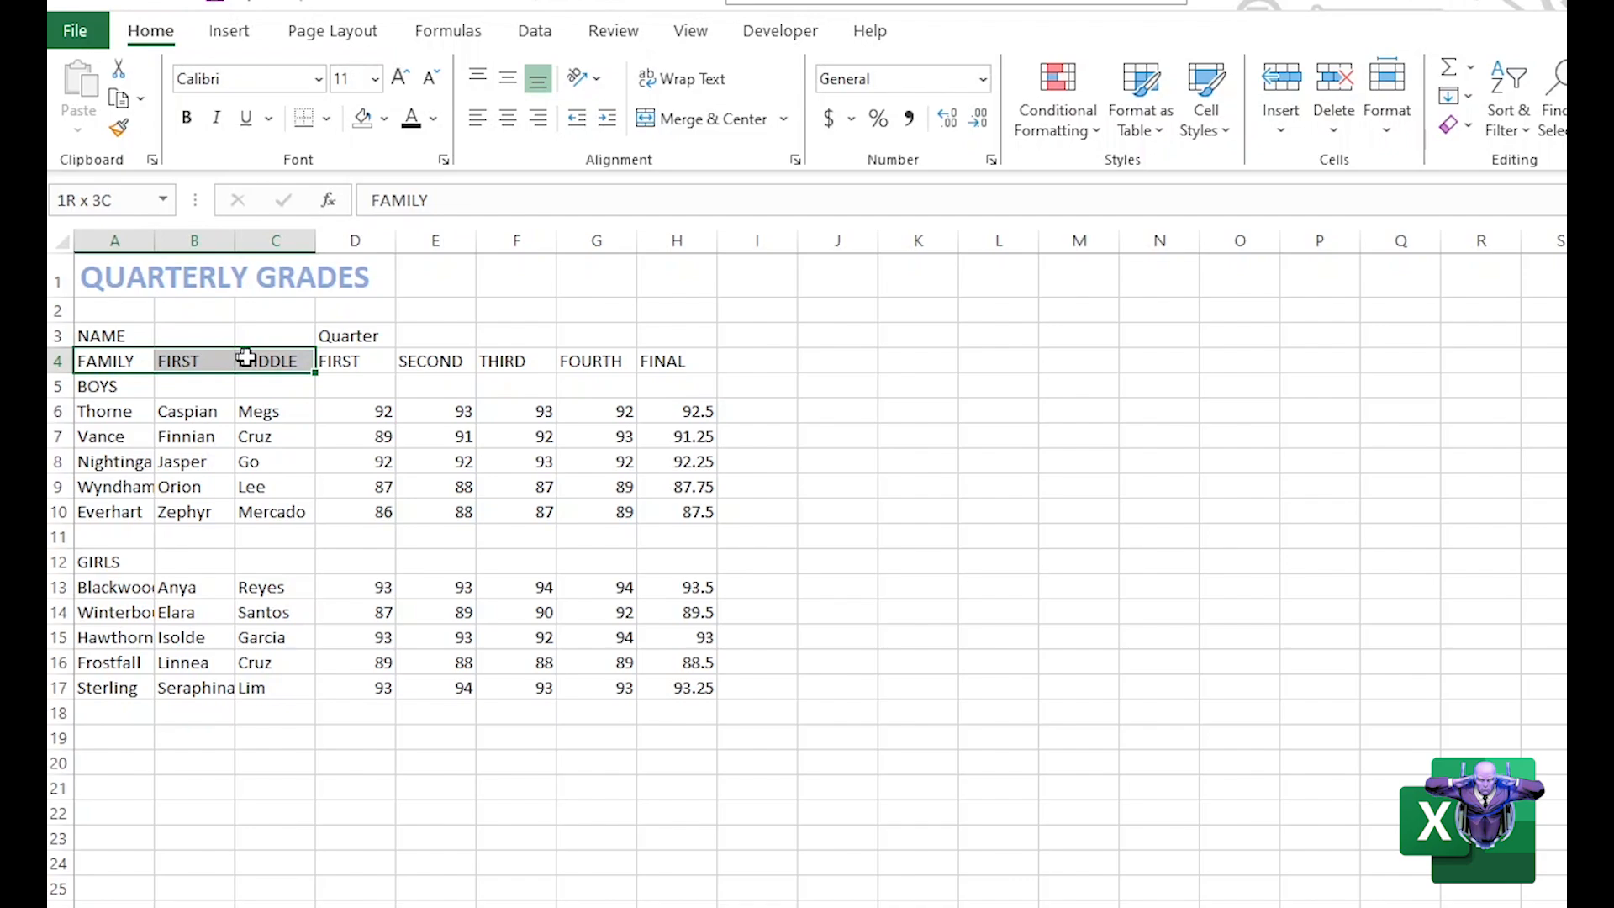
pyautogui.click(132, 337)
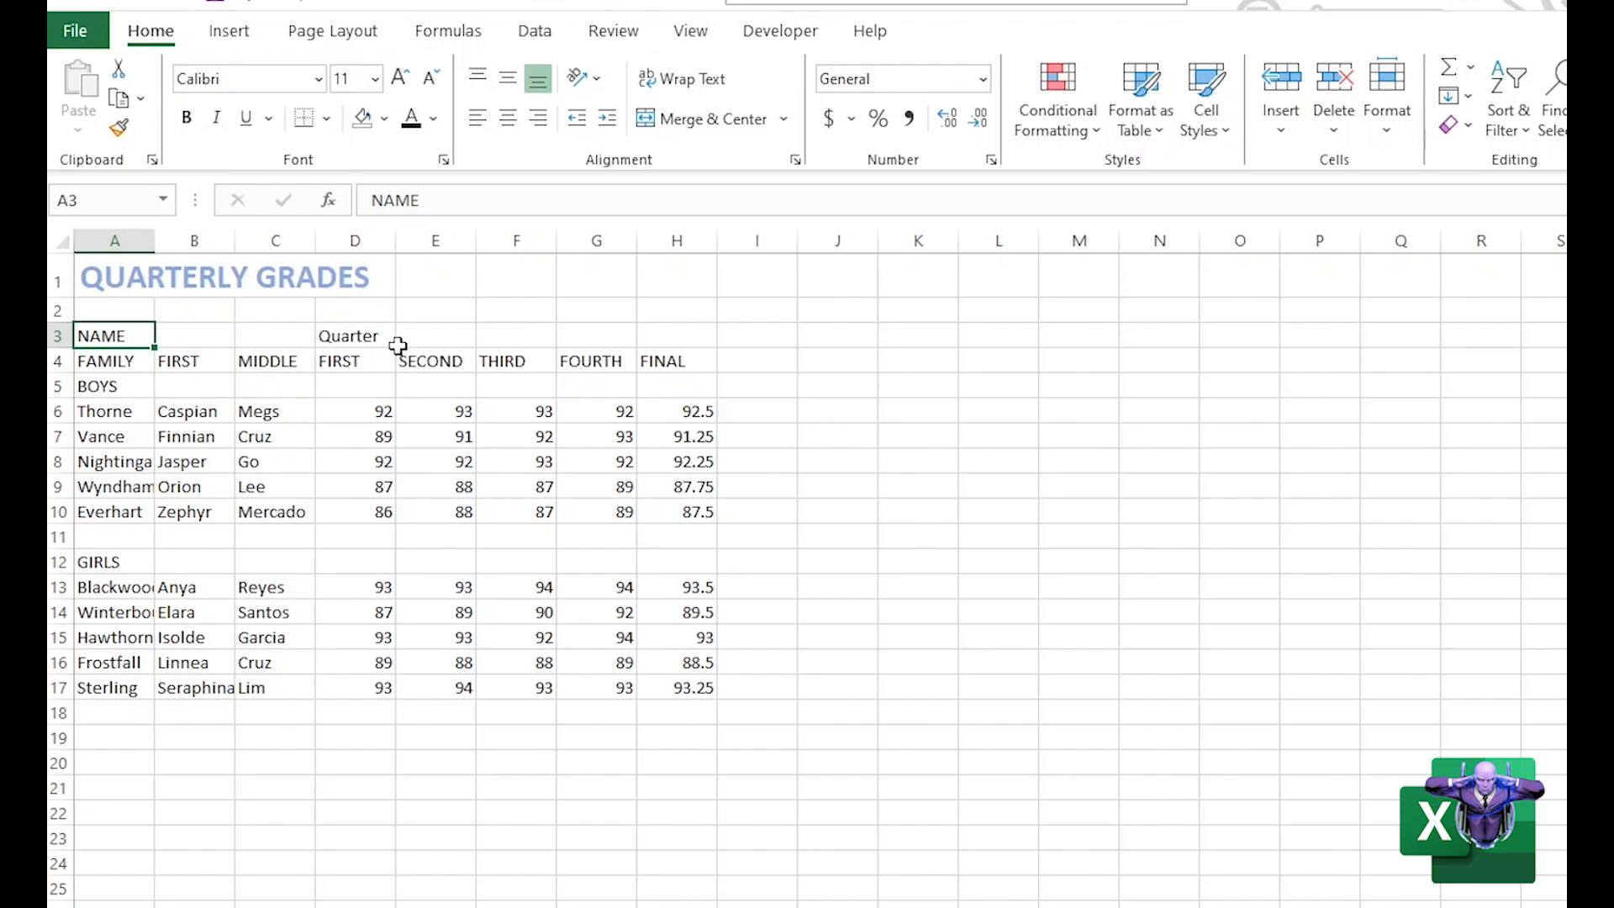
pyautogui.click(365, 334)
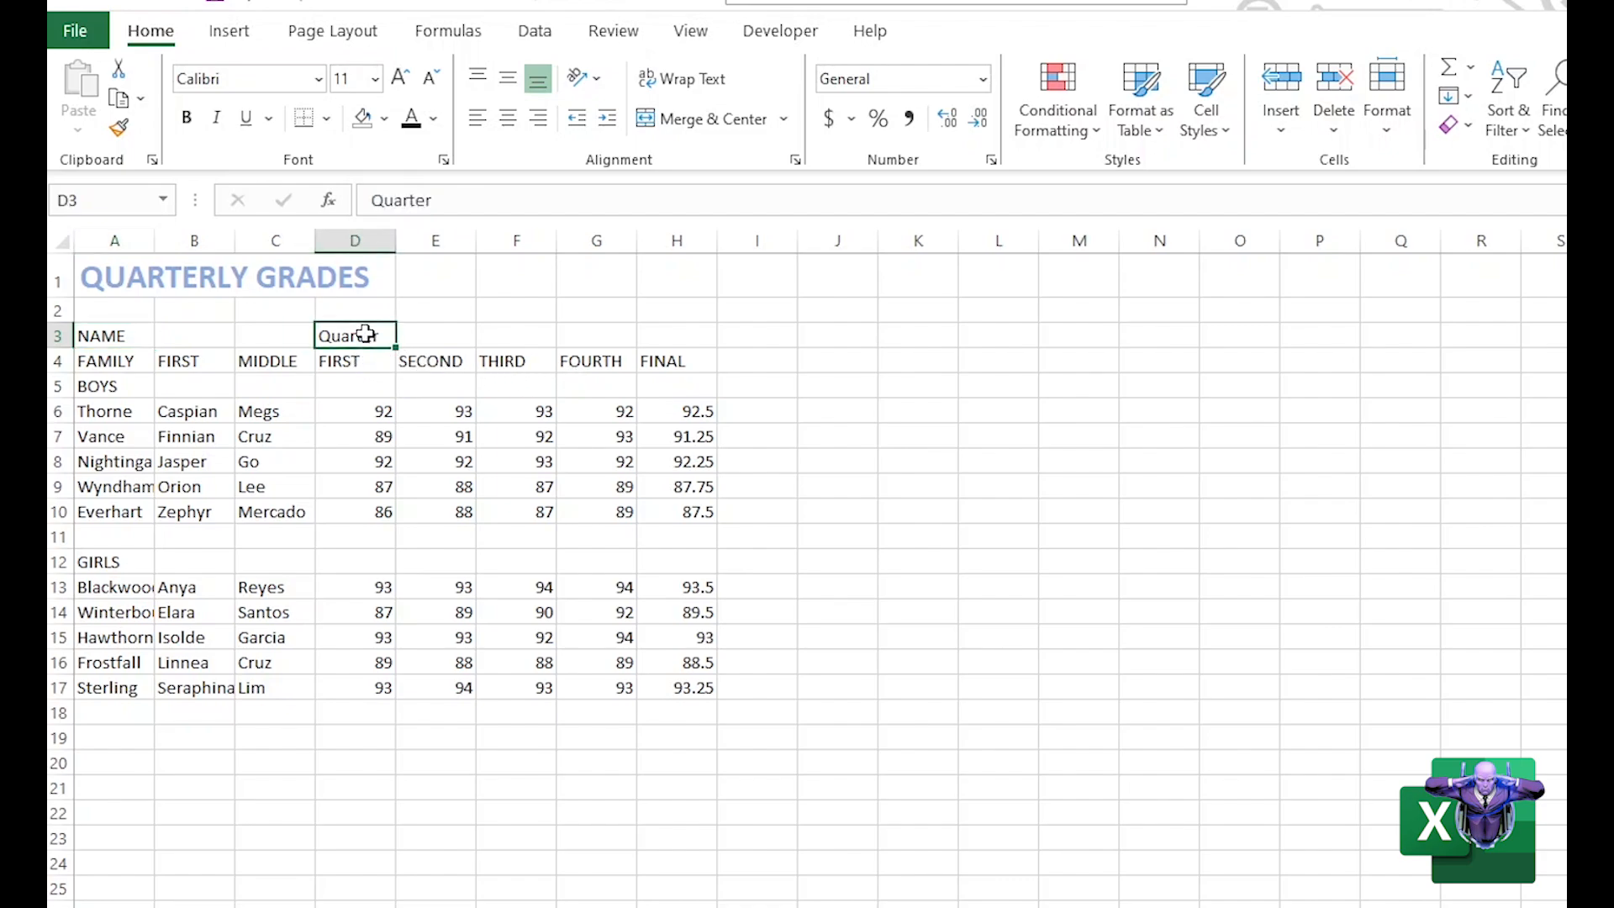
pyautogui.moveTo(365, 334); pyautogui.dragTo(570, 334)
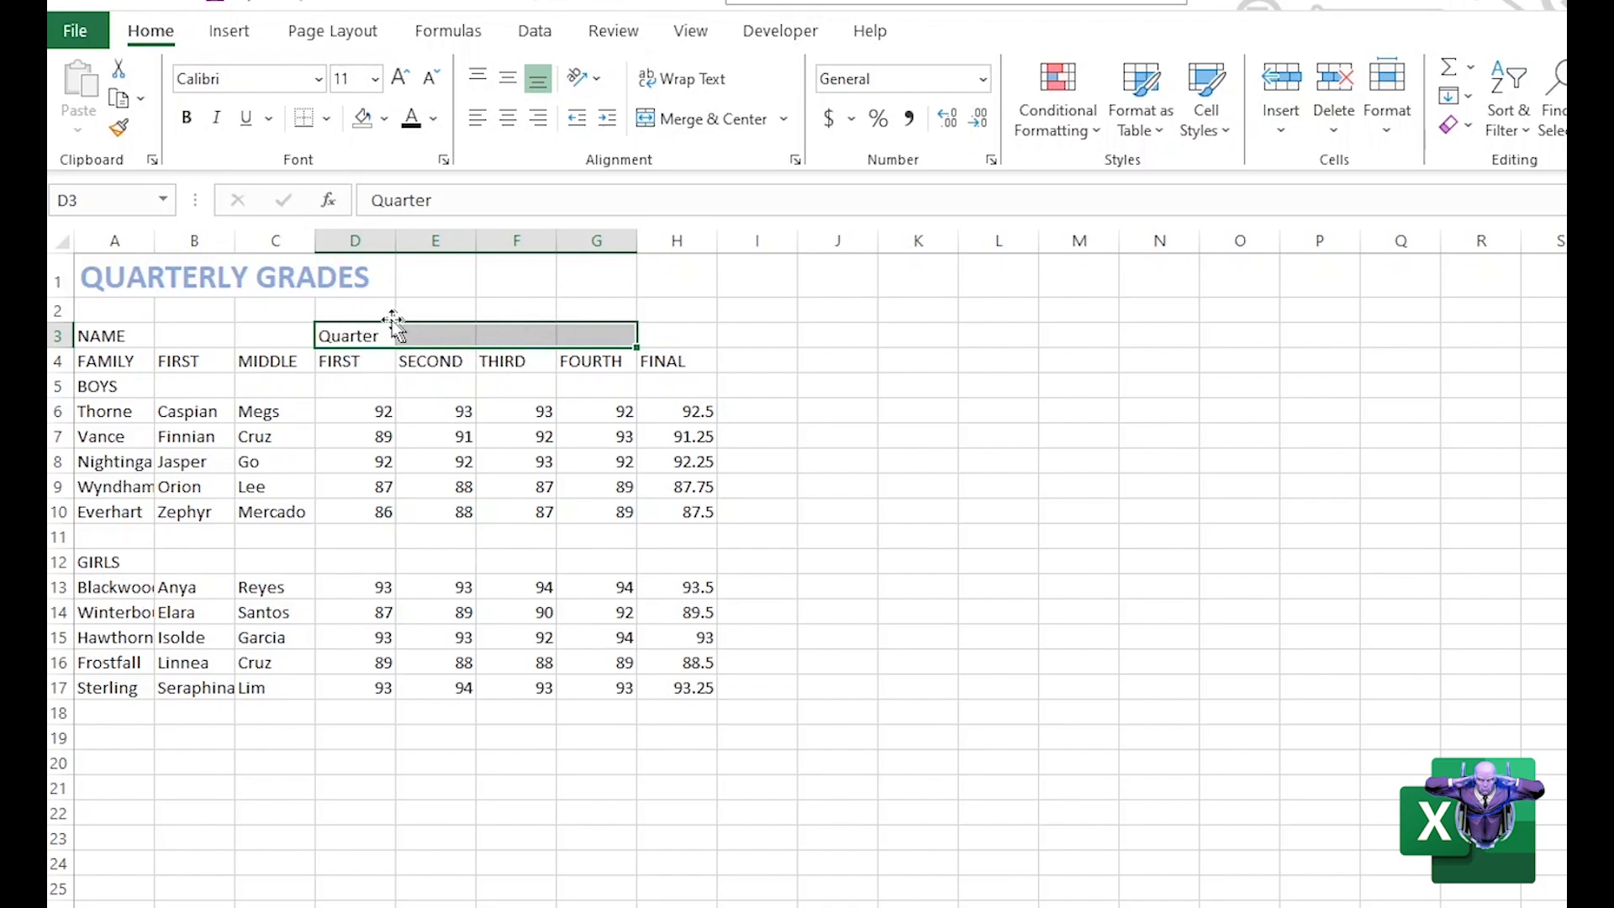
pyautogui.click(375, 411)
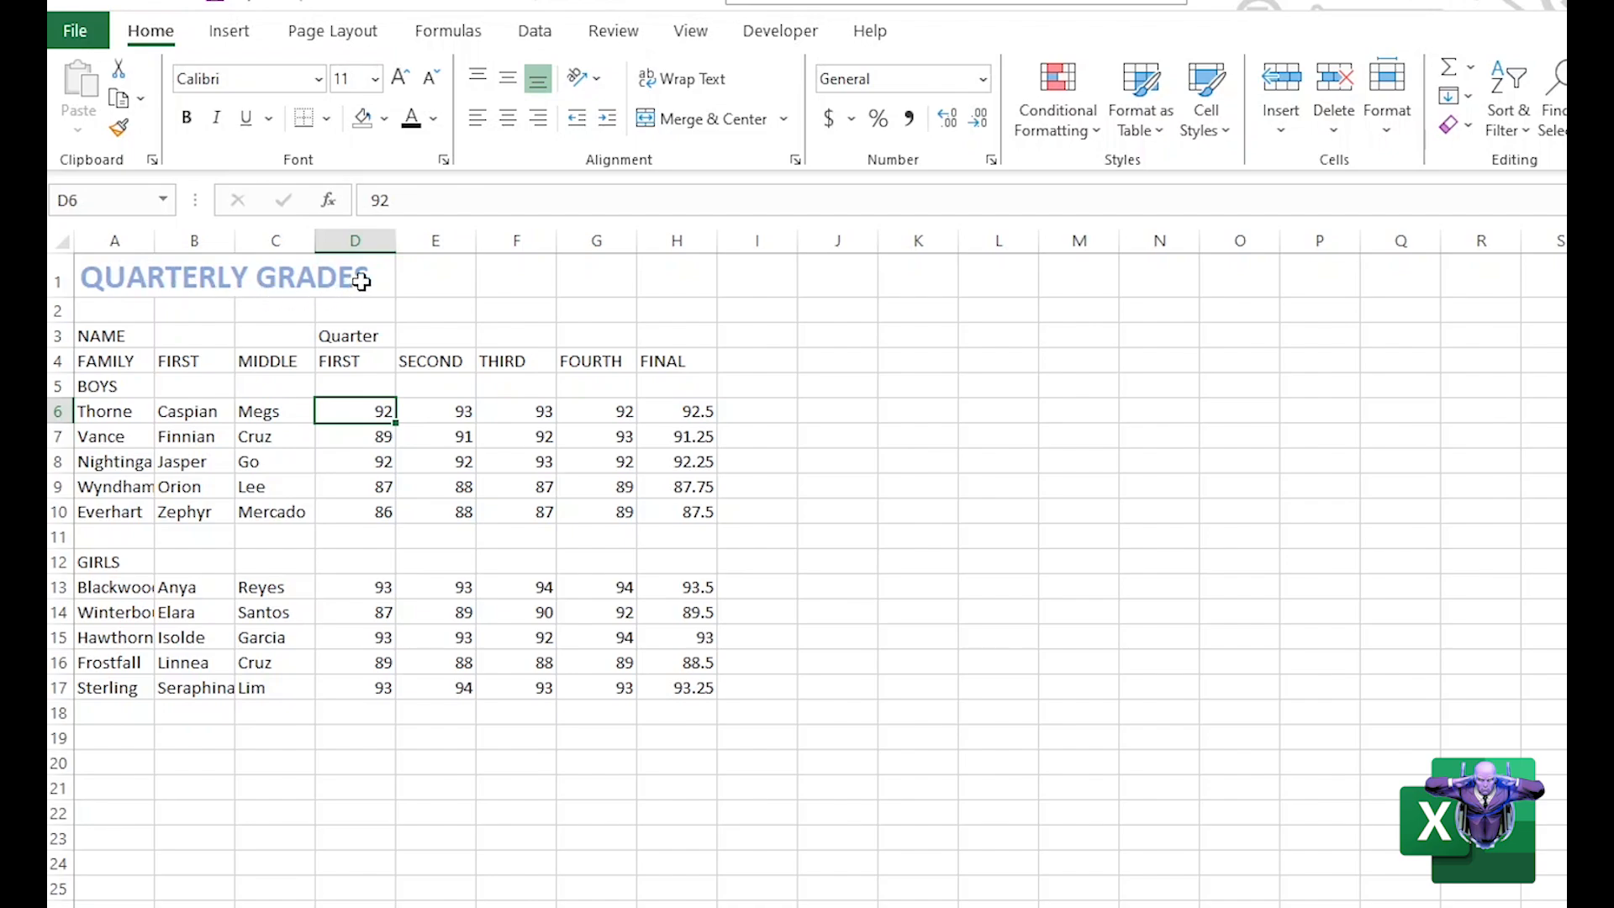
# Check which cells of row 1, from A1 to H1, hold the QUARTERLY GRADES title and which are empty.
pyautogui.click(141, 268)
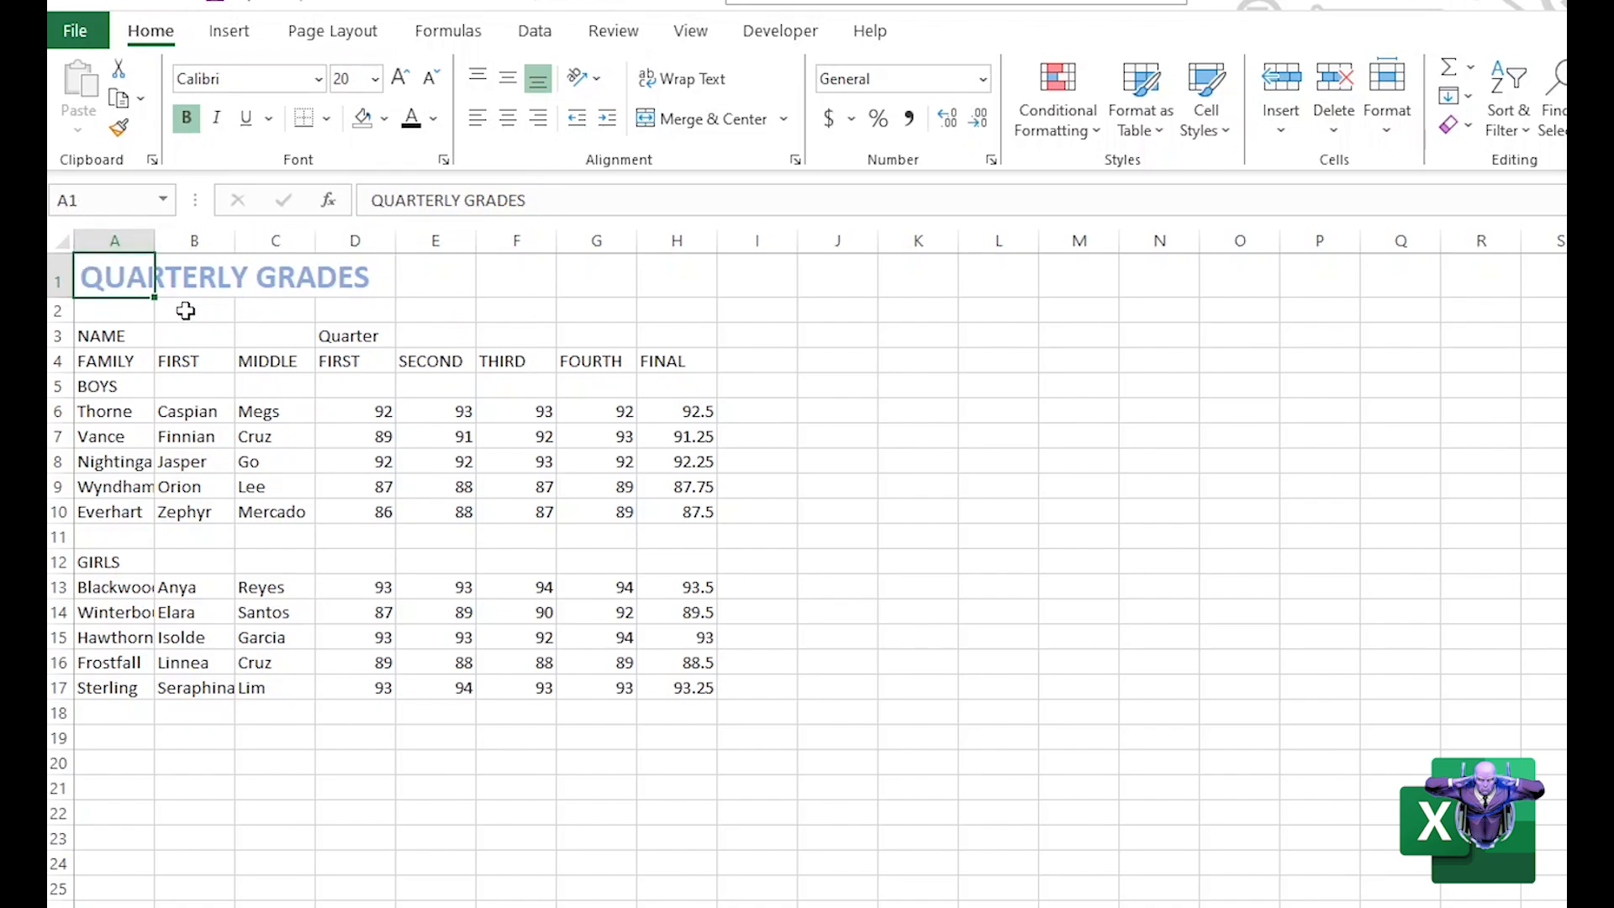
pyautogui.click(196, 278)
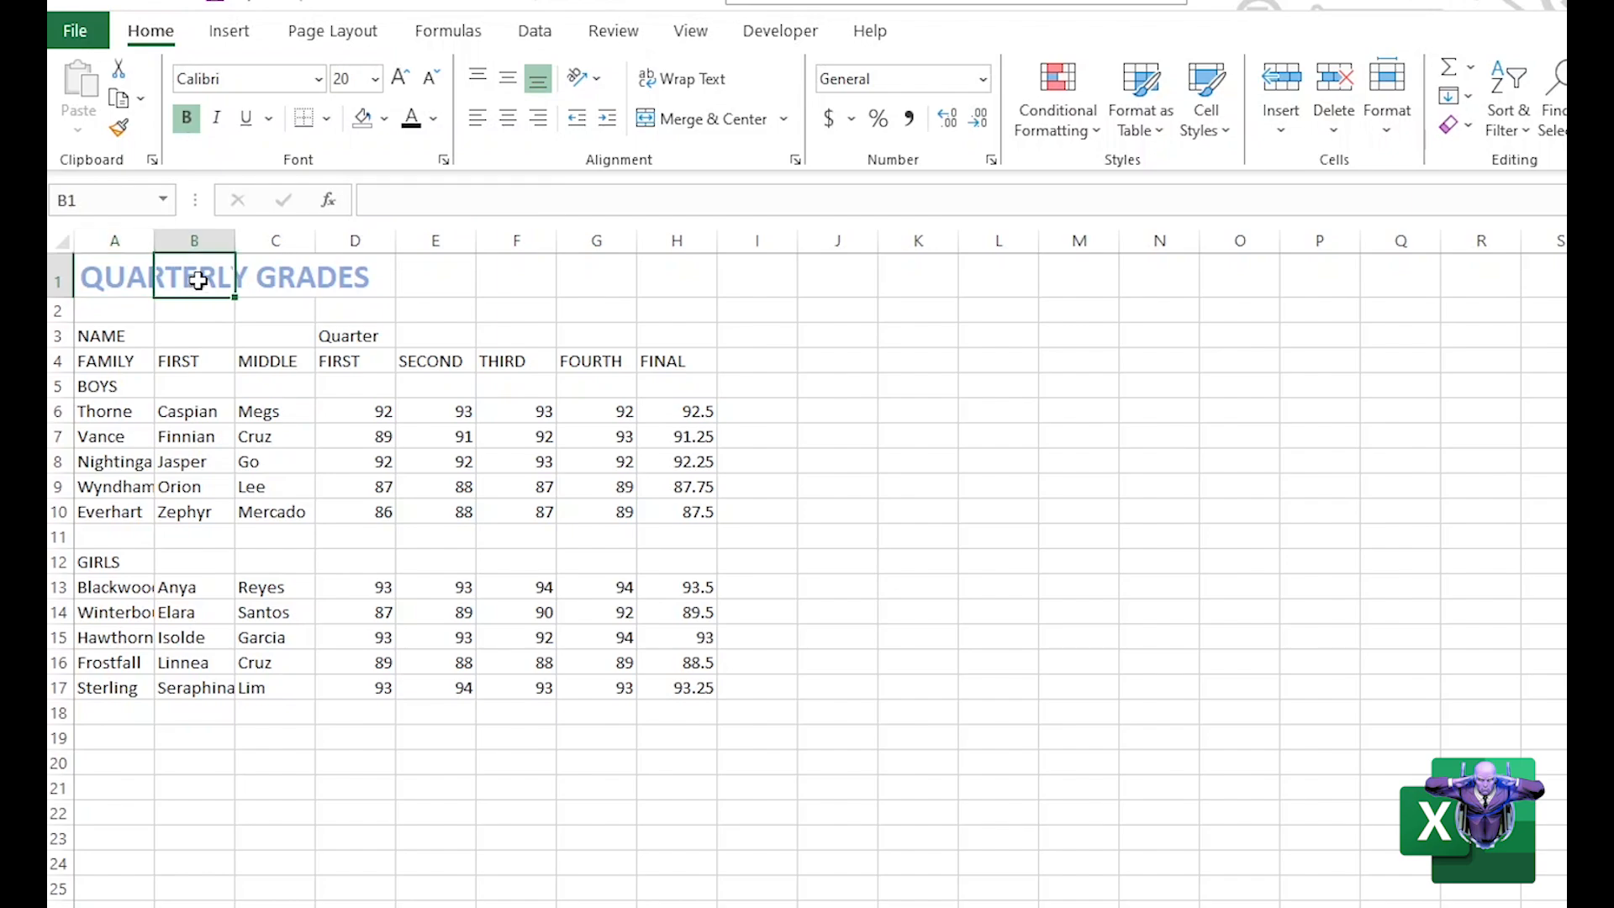
pyautogui.click(305, 265)
pyautogui.click(371, 268)
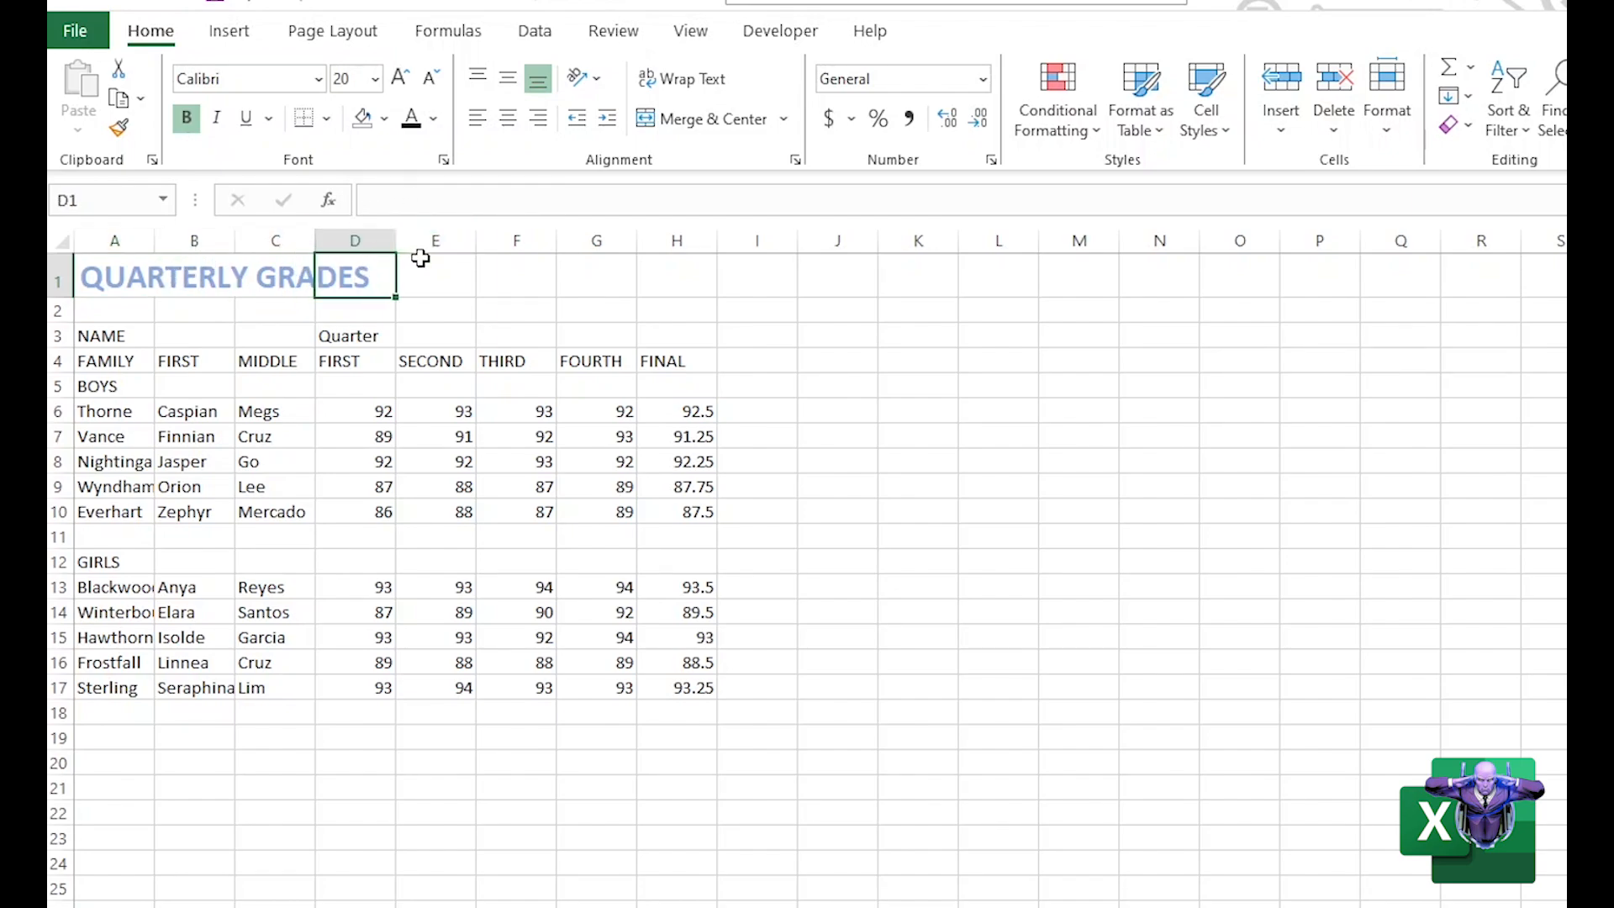
pyautogui.click(688, 276)
pyautogui.click(433, 283)
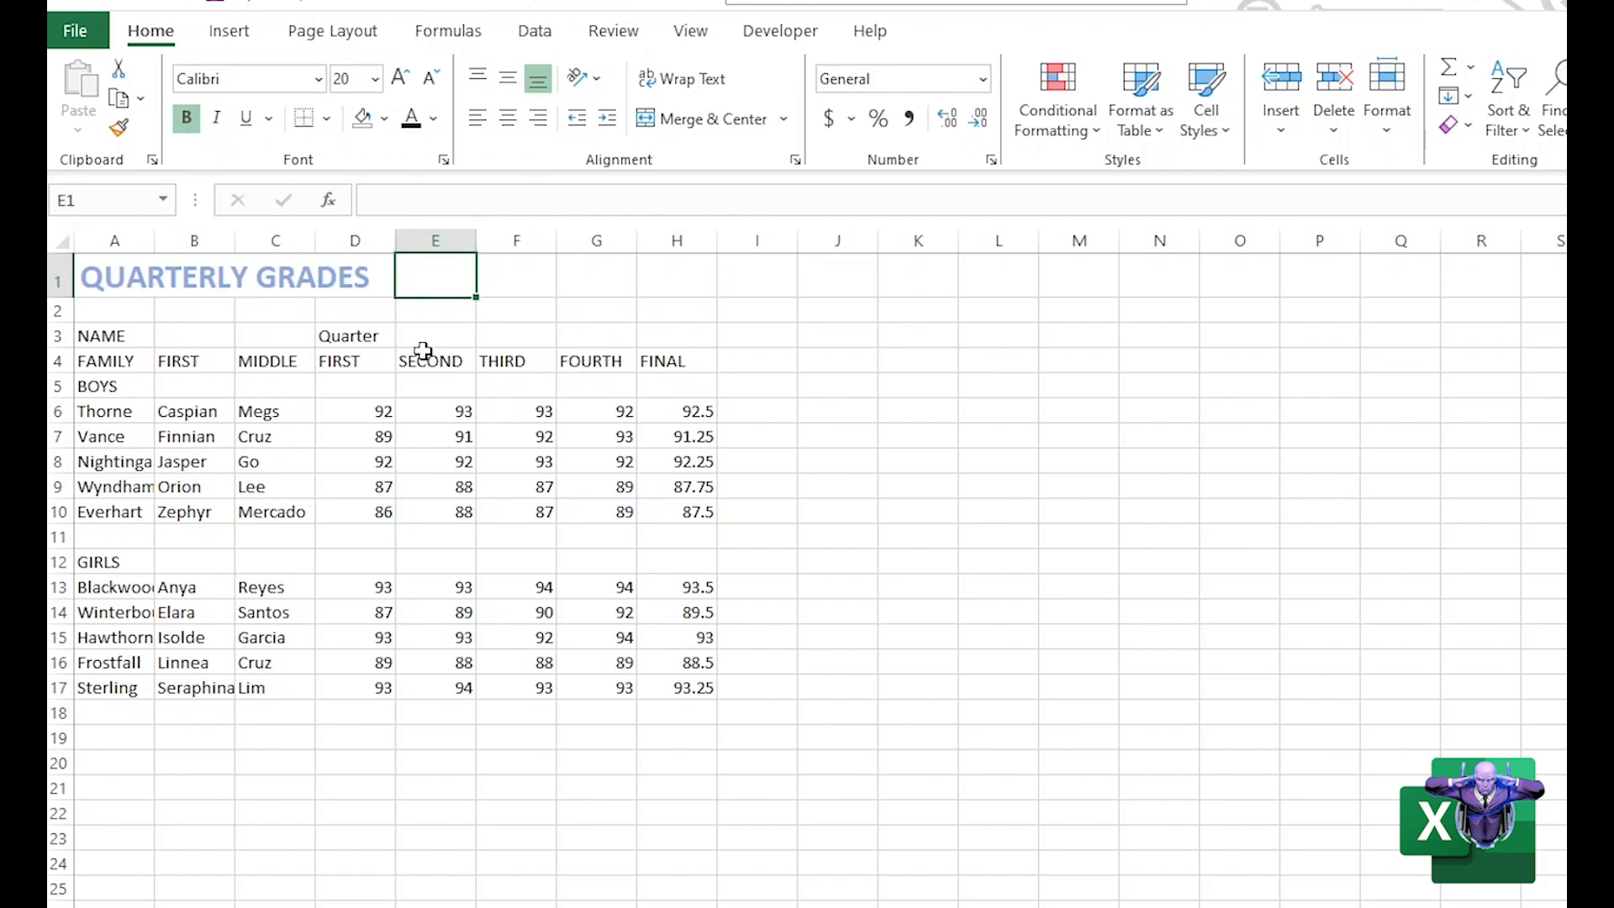
pyautogui.moveTo(678, 280); pyautogui.dragTo(126, 283)
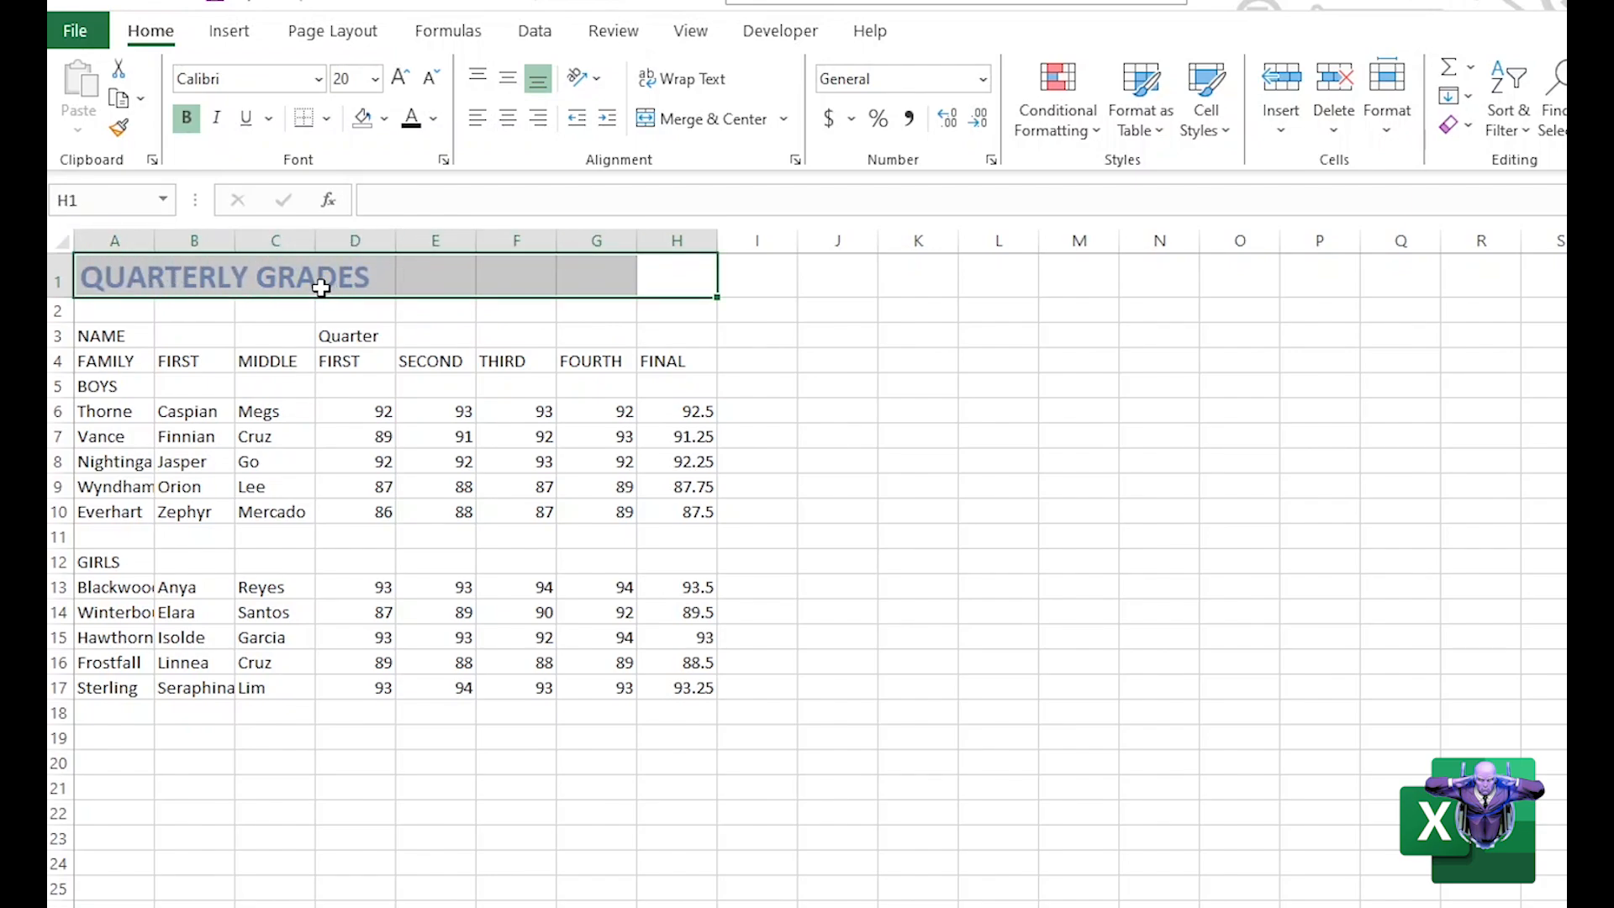
pyautogui.click(439, 270)
pyautogui.click(486, 270)
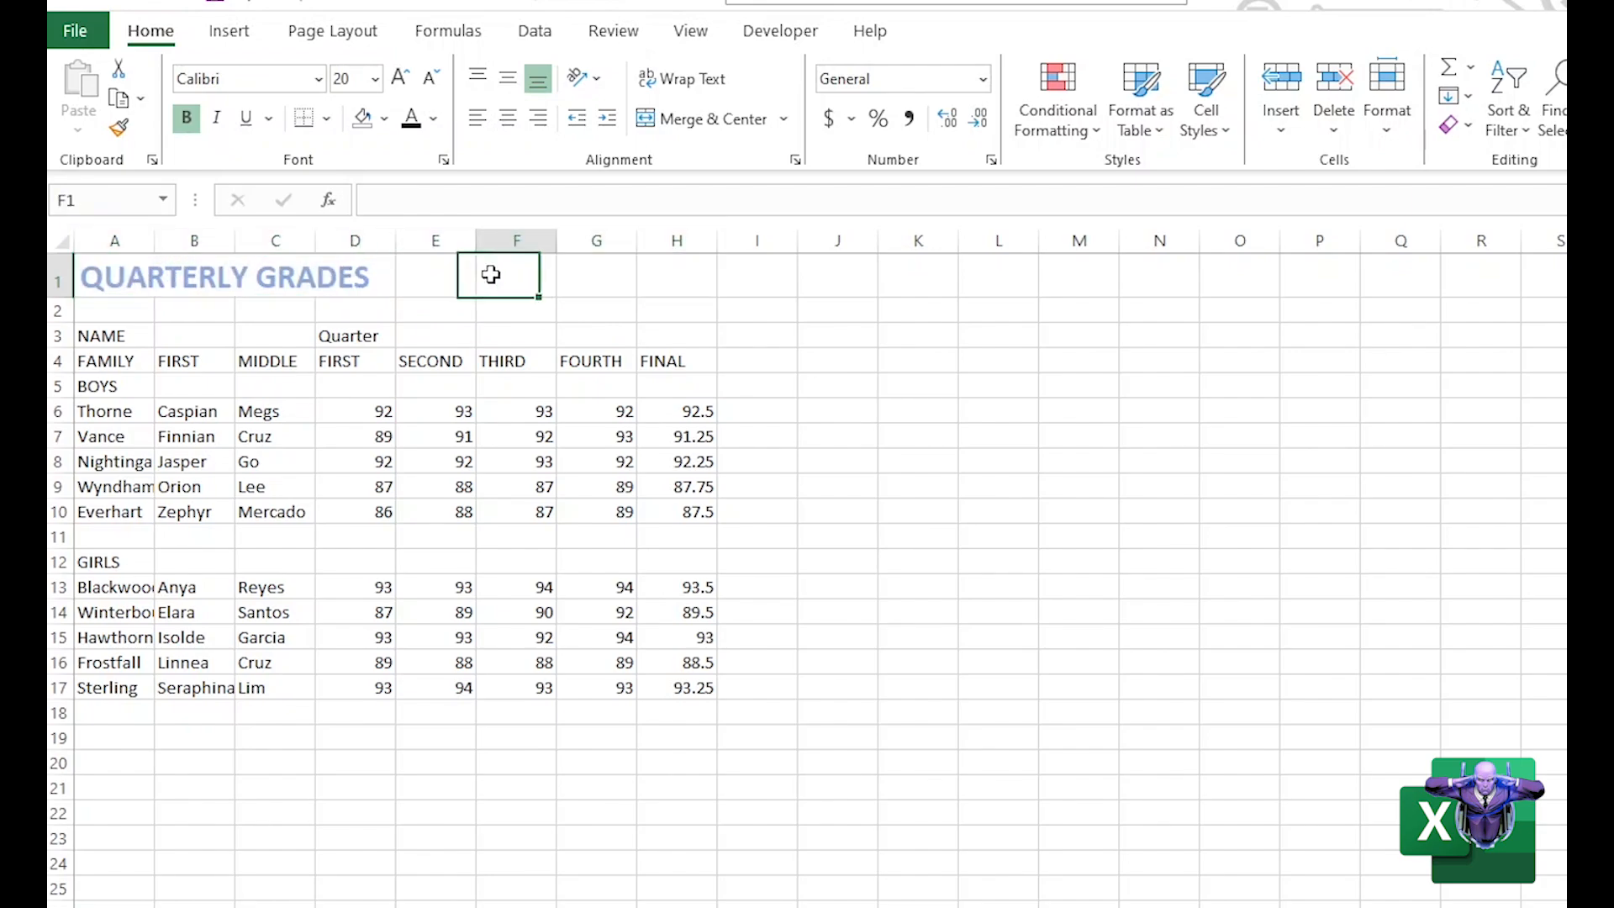
pyautogui.click(607, 279)
pyautogui.click(647, 269)
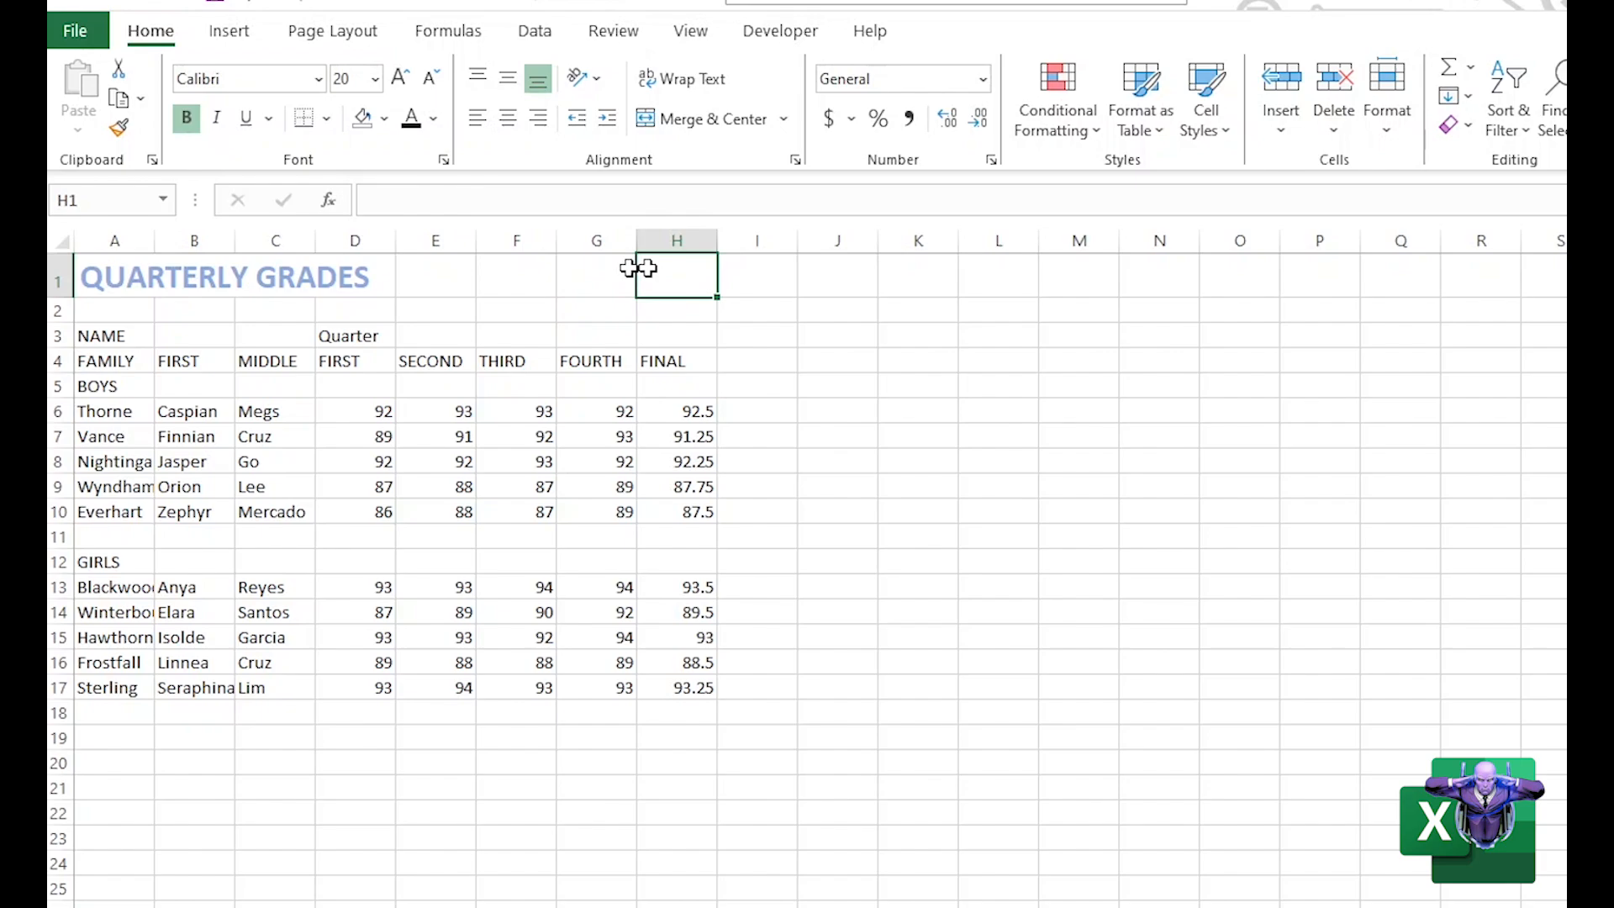
pyautogui.click(336, 270)
pyautogui.click(288, 271)
pyautogui.click(181, 275)
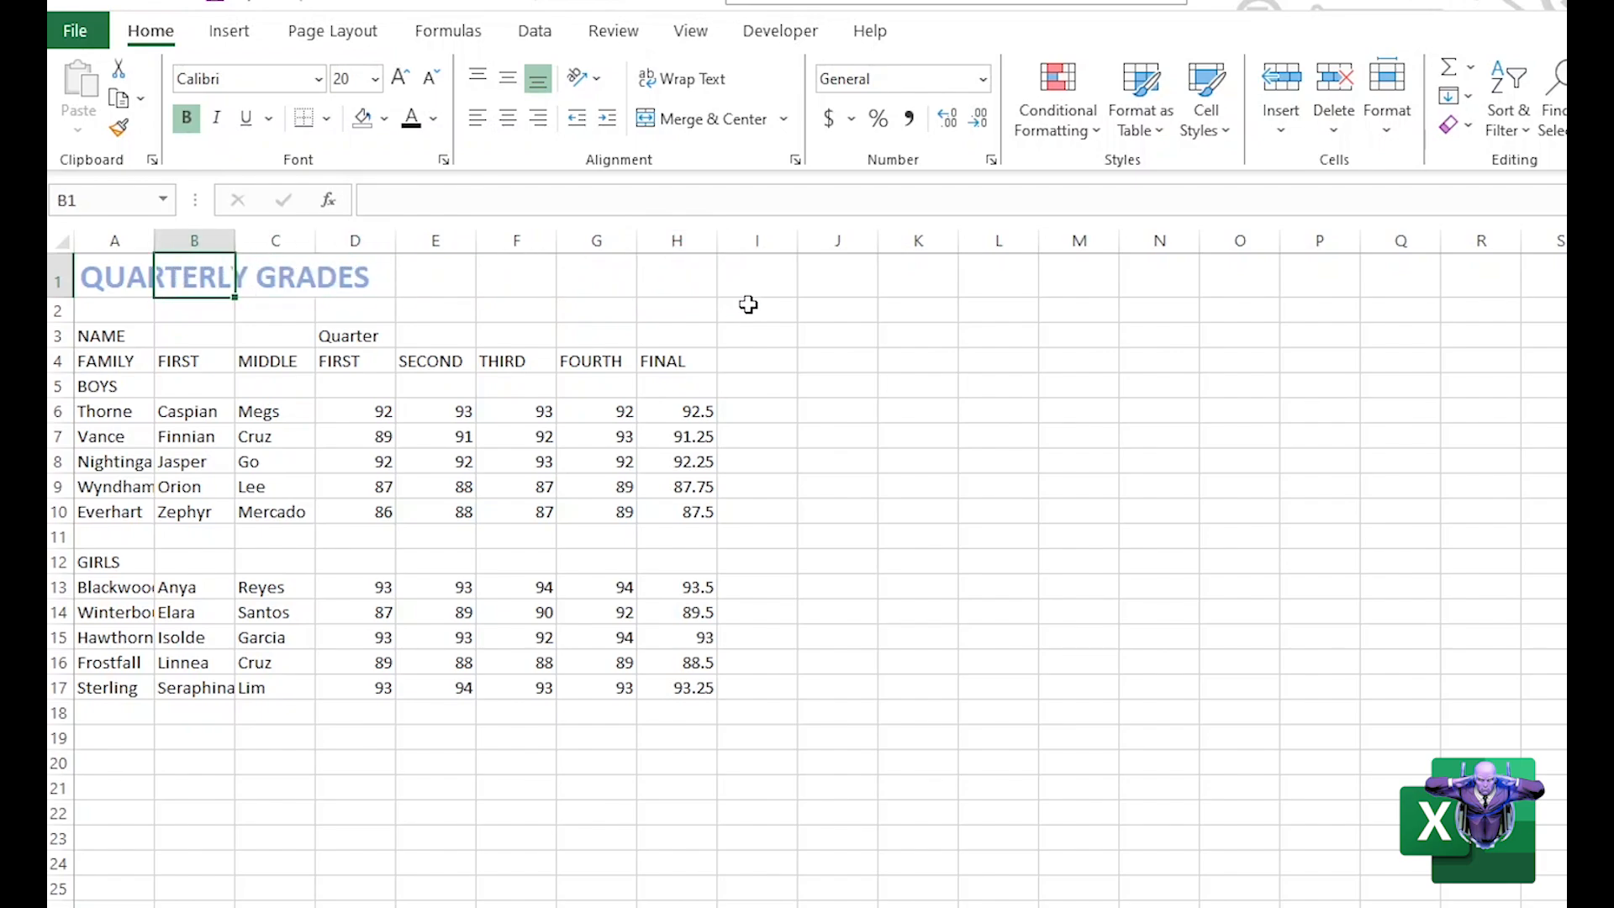
# Merge and center the QUARTERLY GRADES title across cells A1:H1.
pyautogui.moveTo(684, 274); pyautogui.dragTo(115, 244)
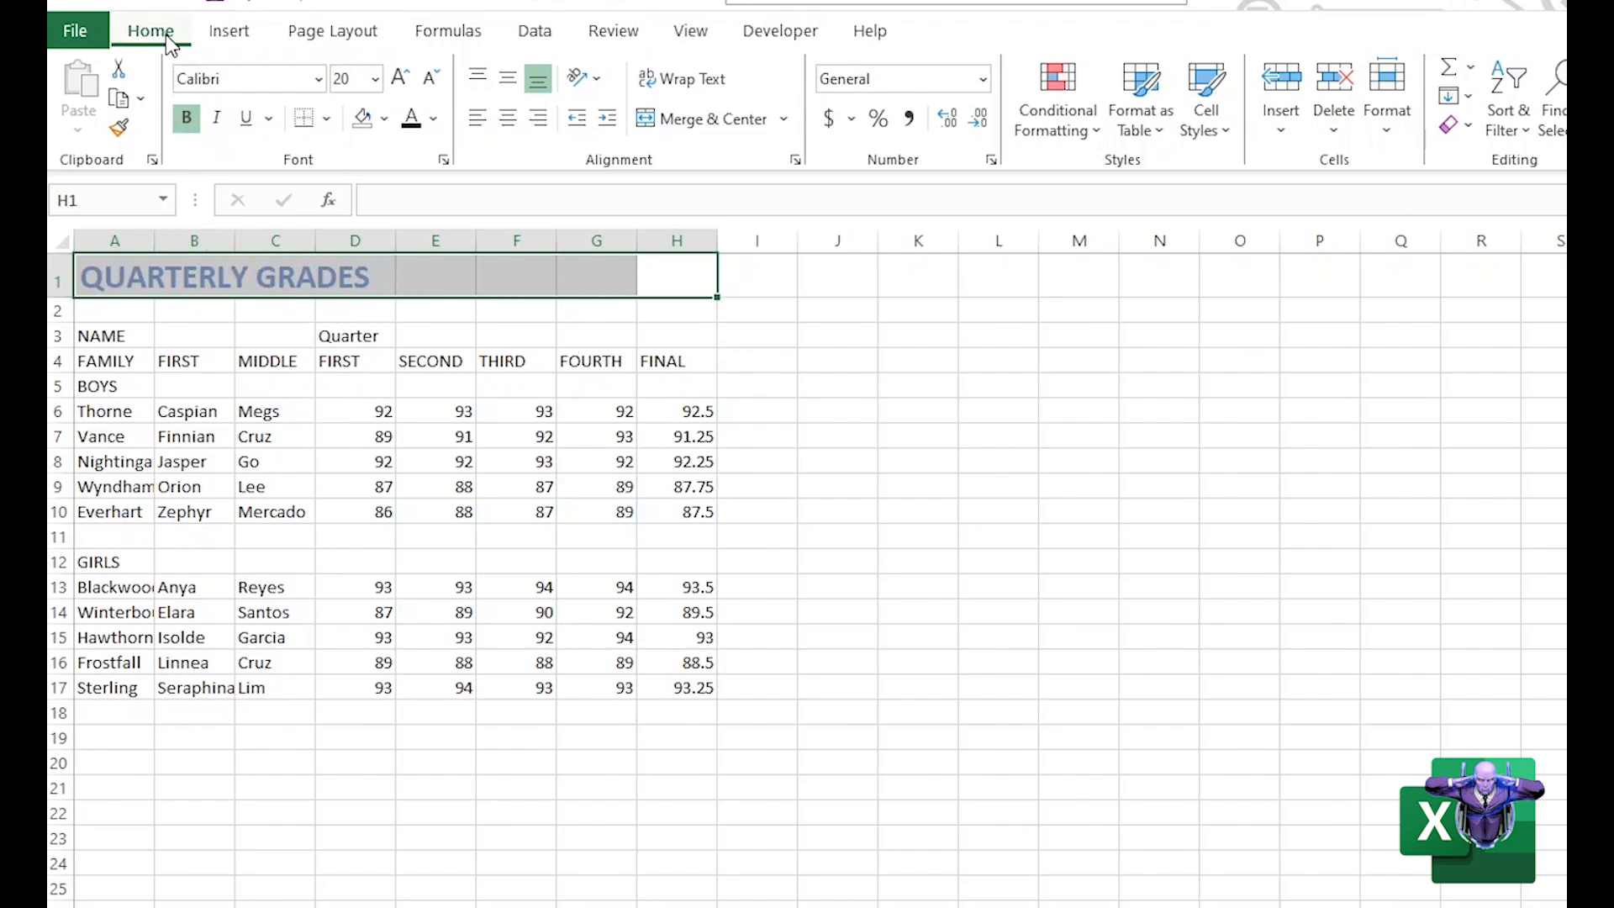
pyautogui.click(700, 124)
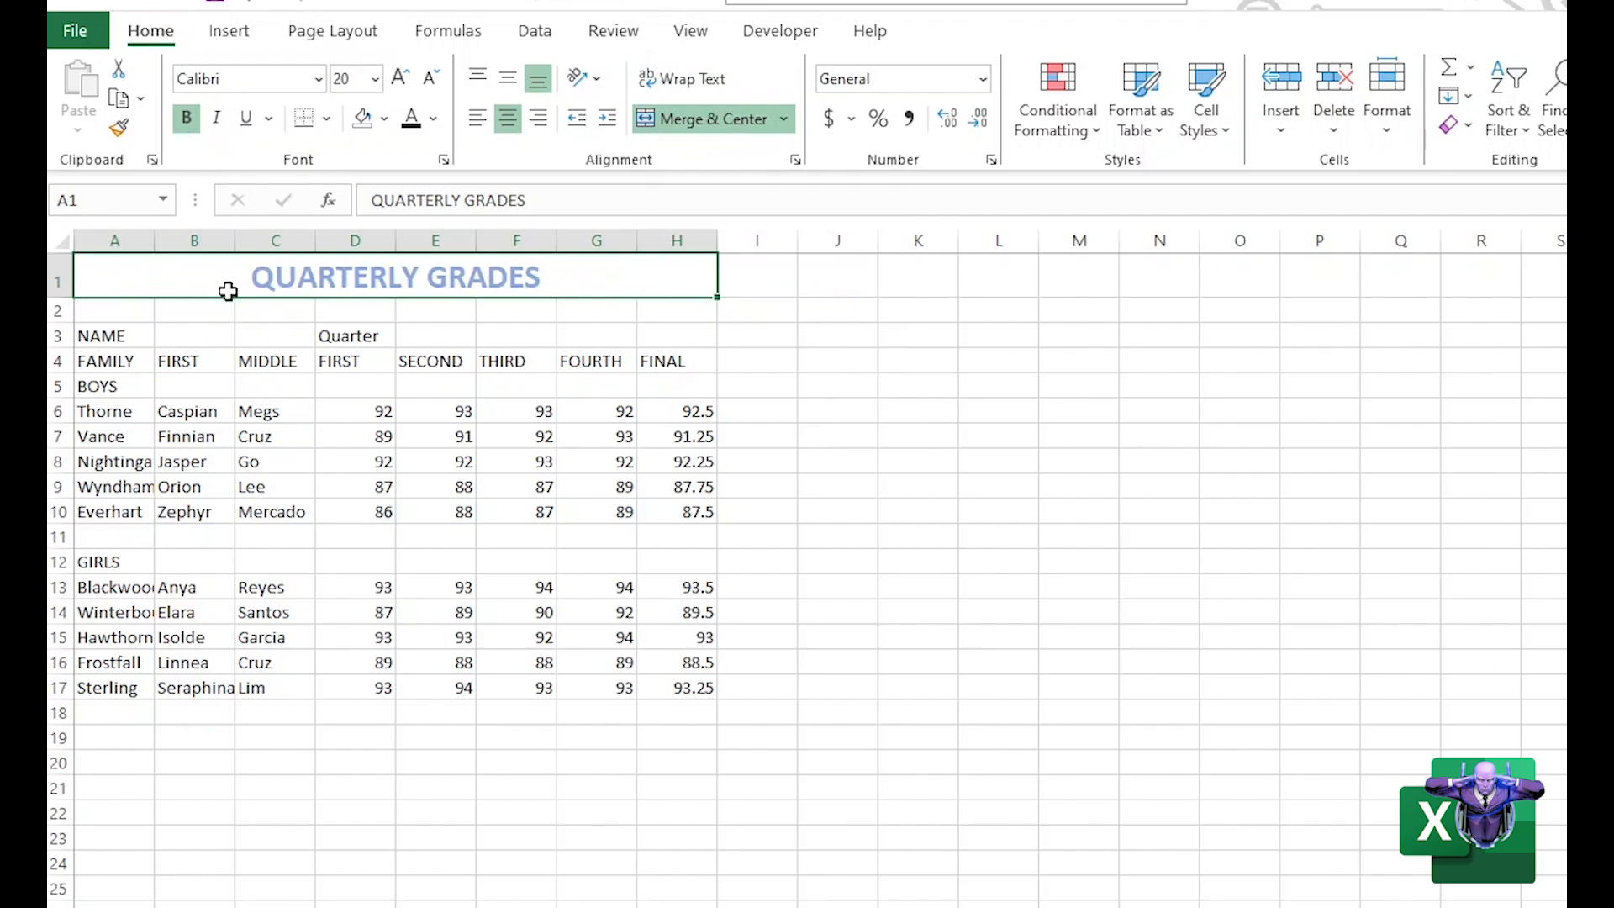
pyautogui.click(541, 318)
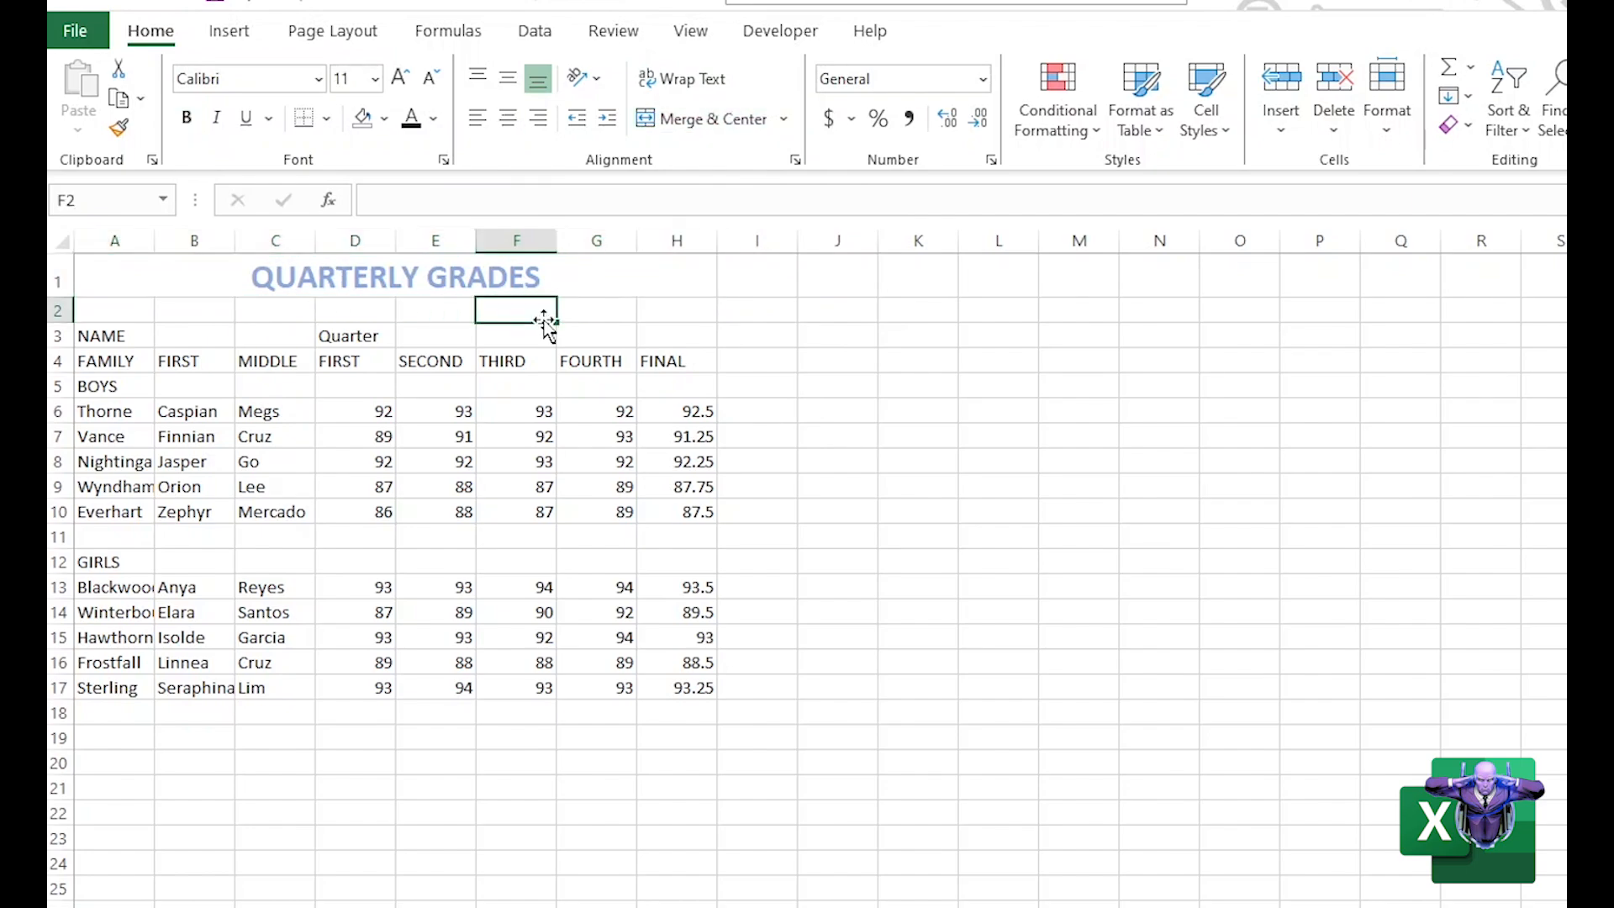
# Inspect the merged title cell and compare its span with columns A to H of the table.
pyautogui.click(480, 280)
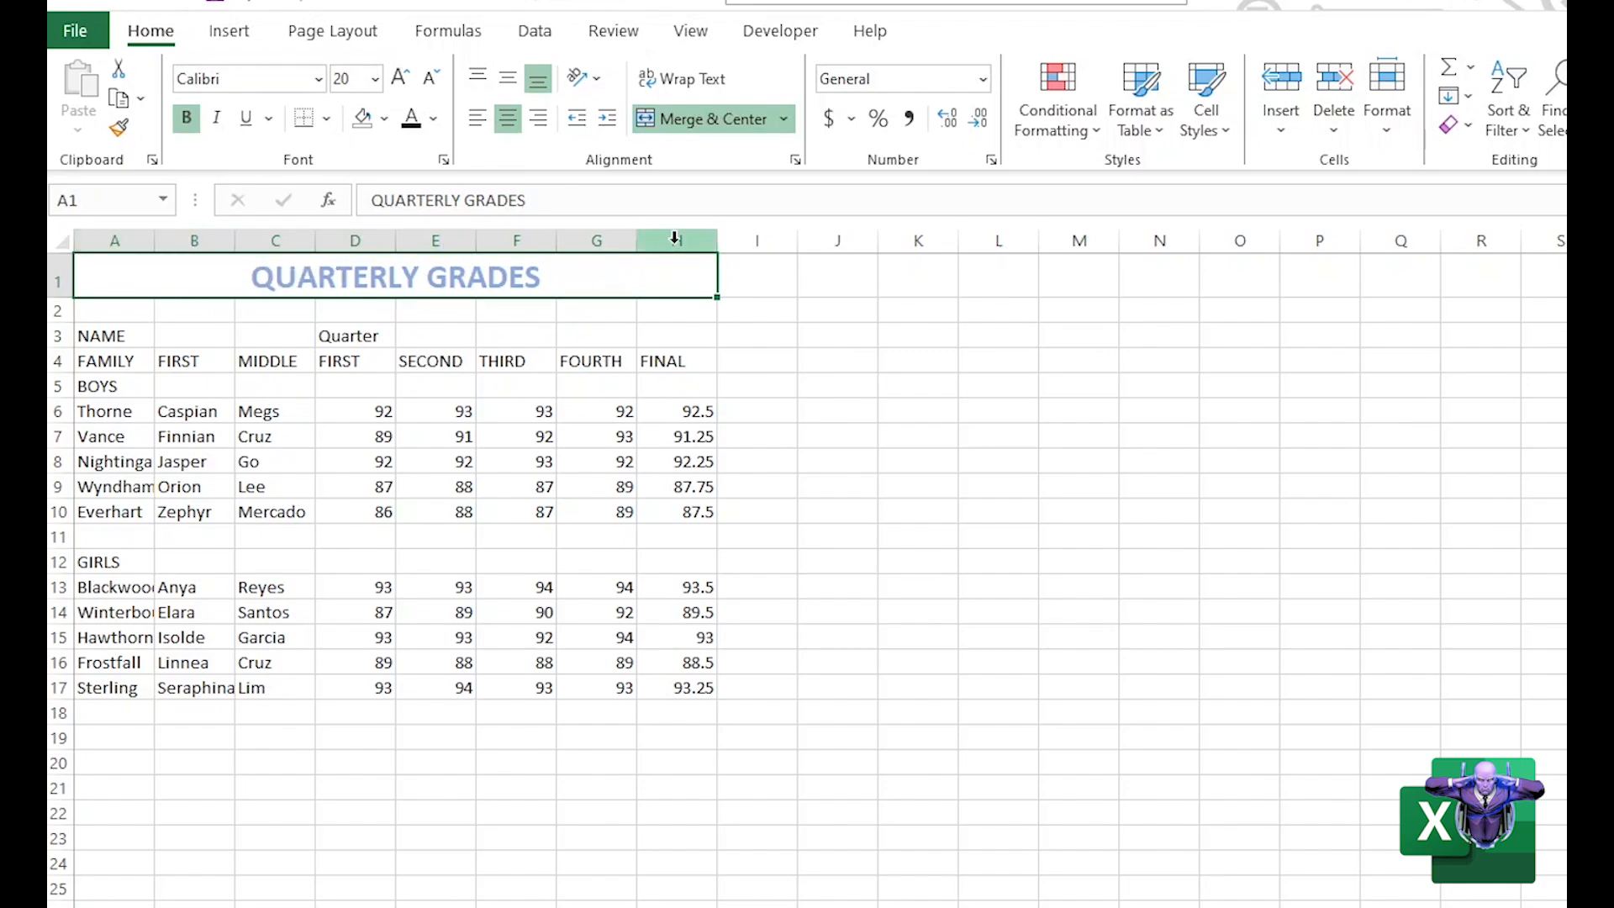
pyautogui.click(589, 325)
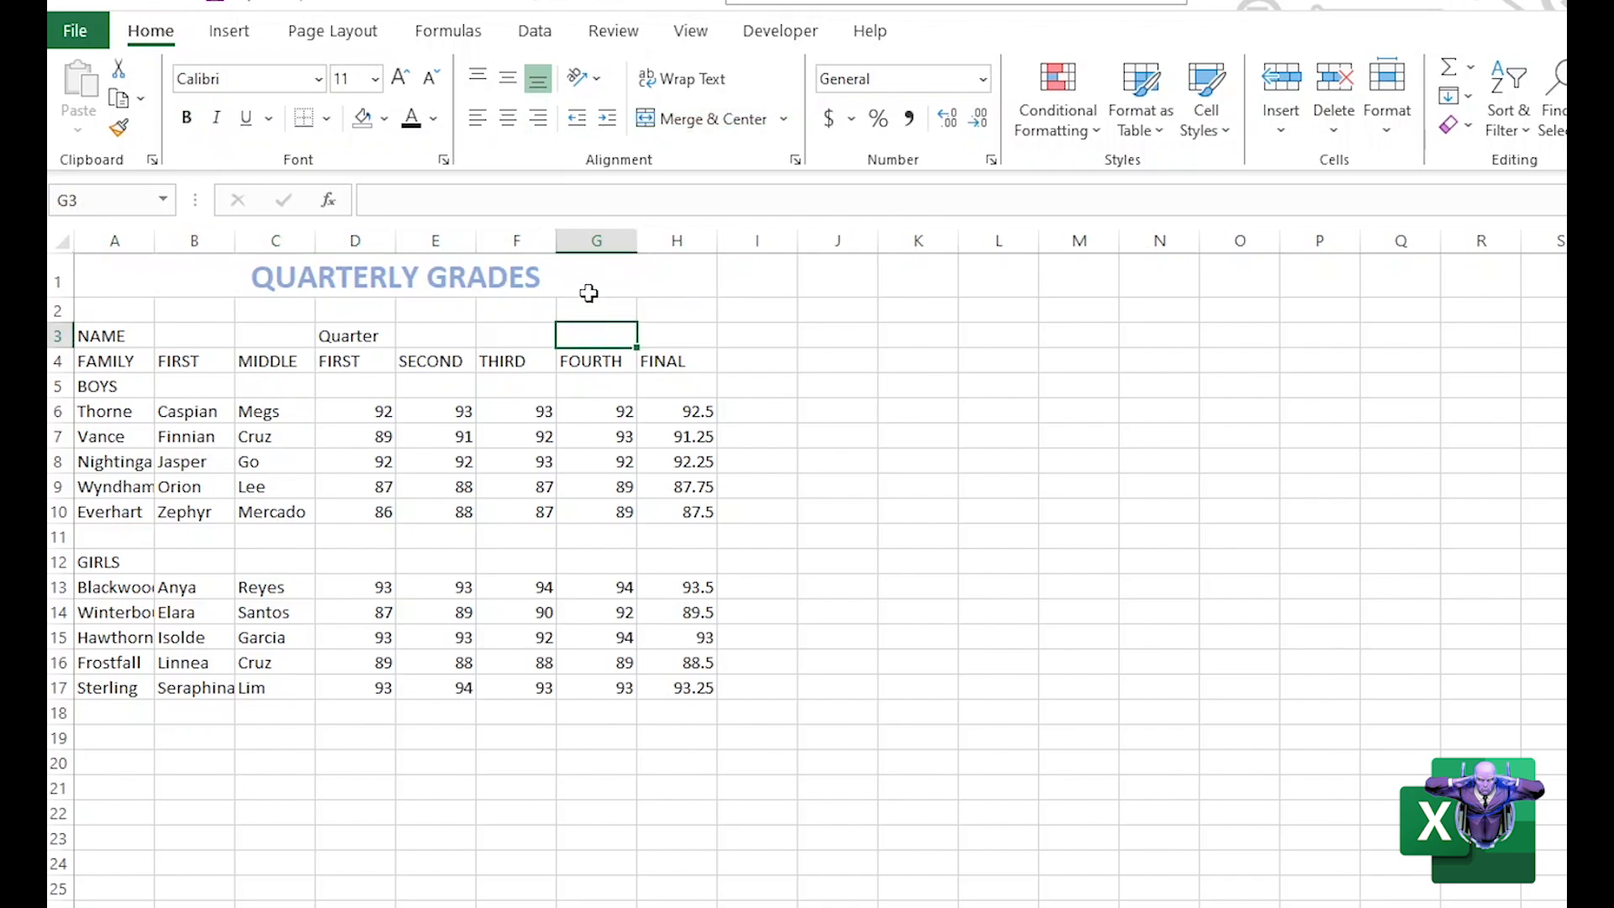
pyautogui.click(518, 275)
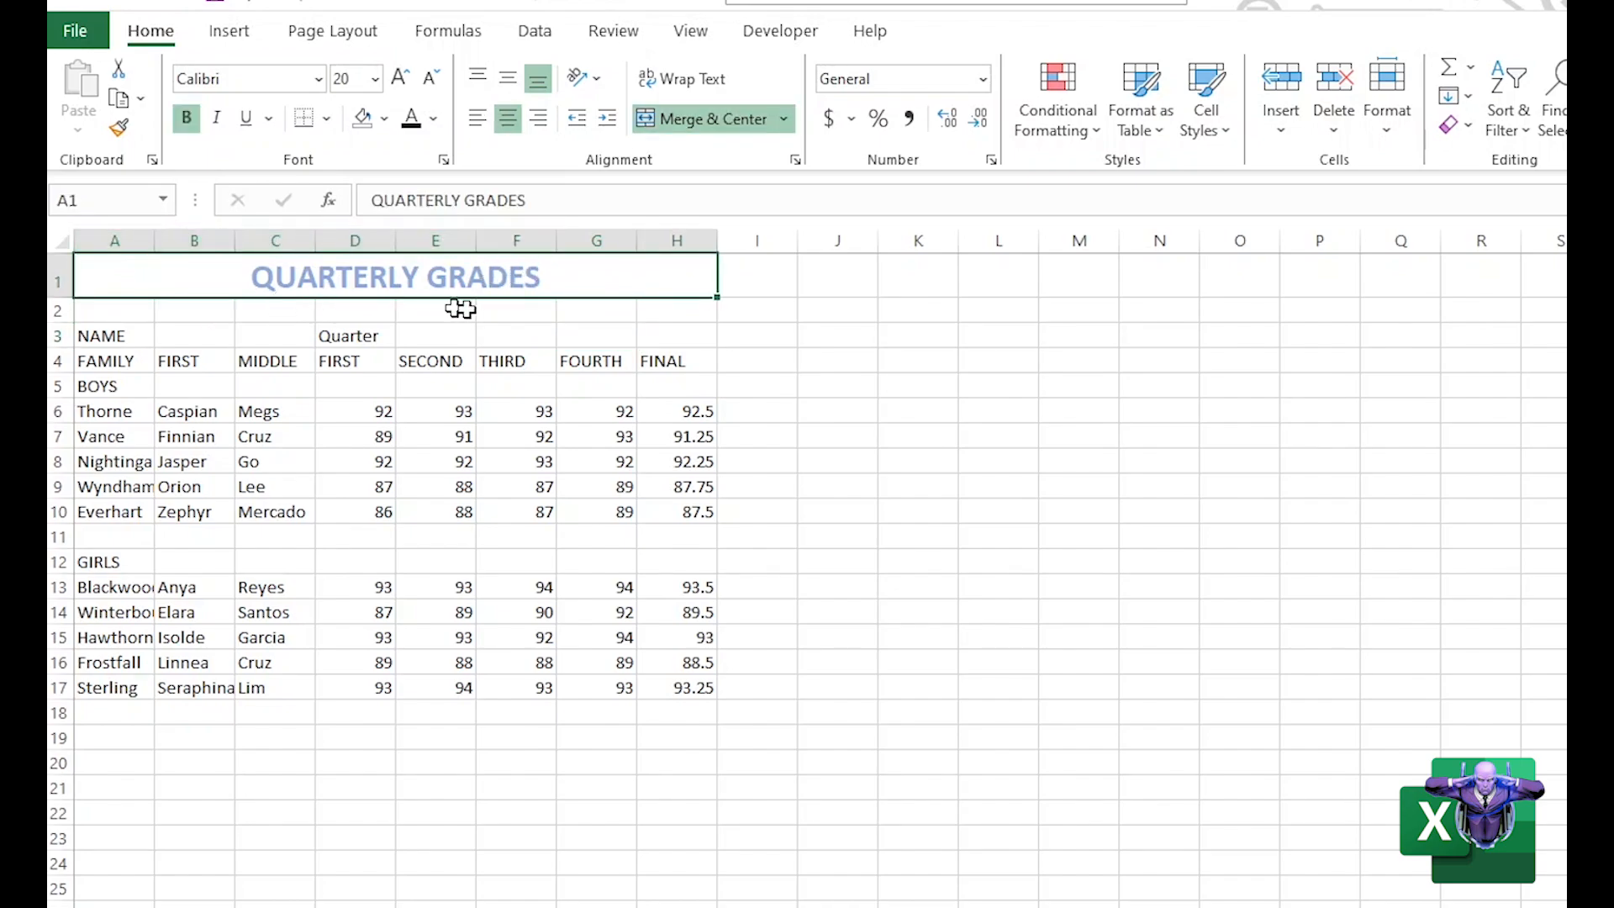
pyautogui.click(452, 333)
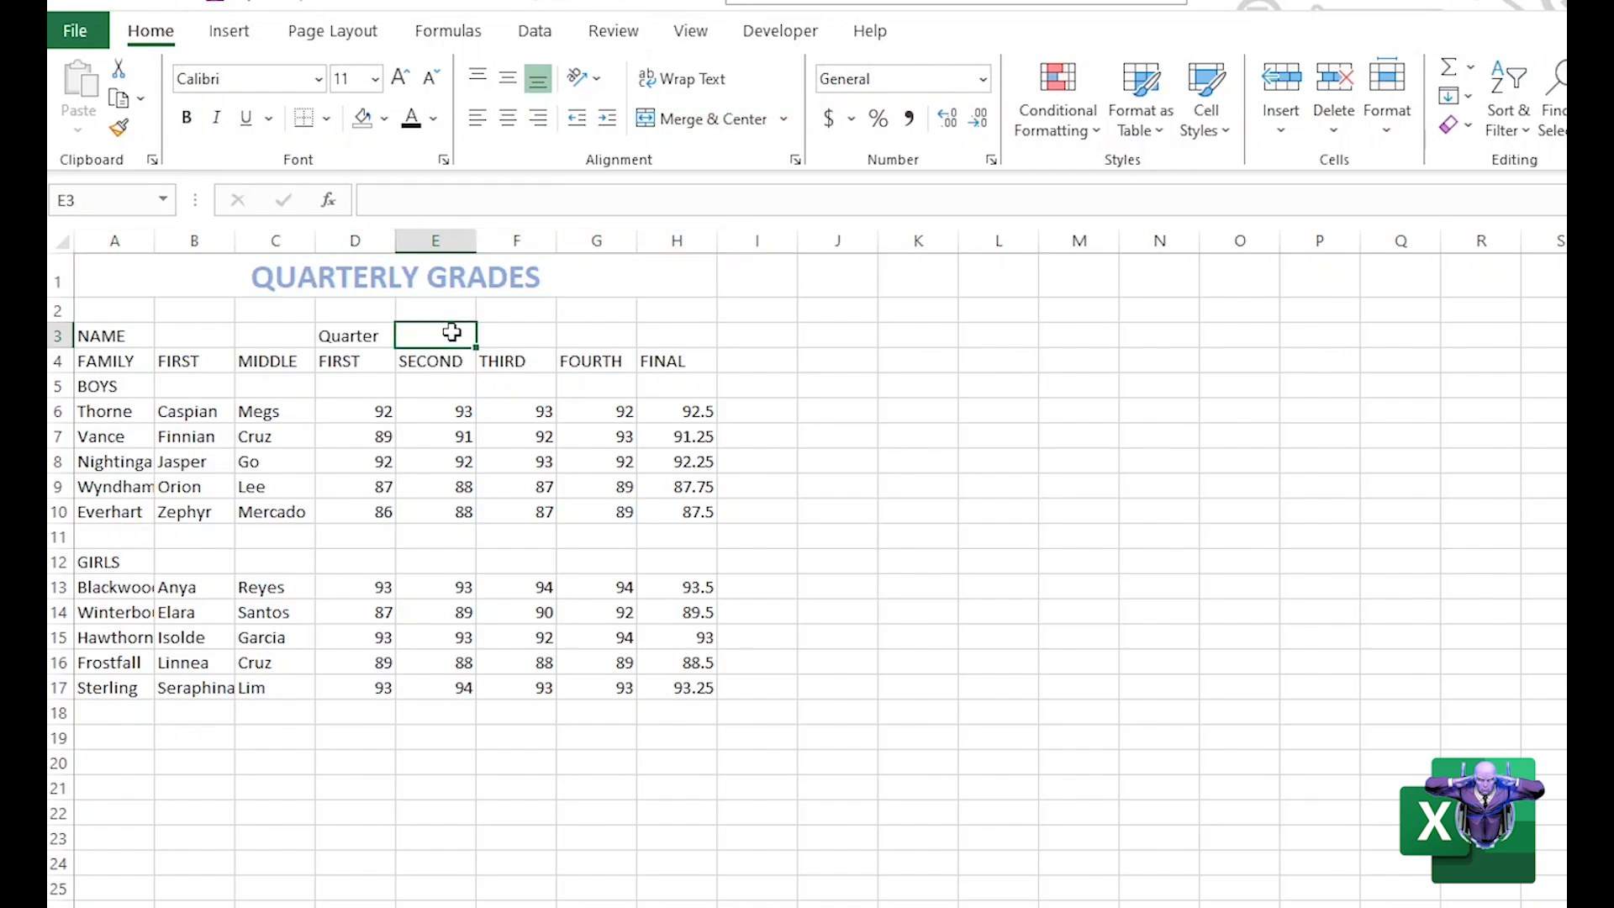
pyautogui.click(435, 274)
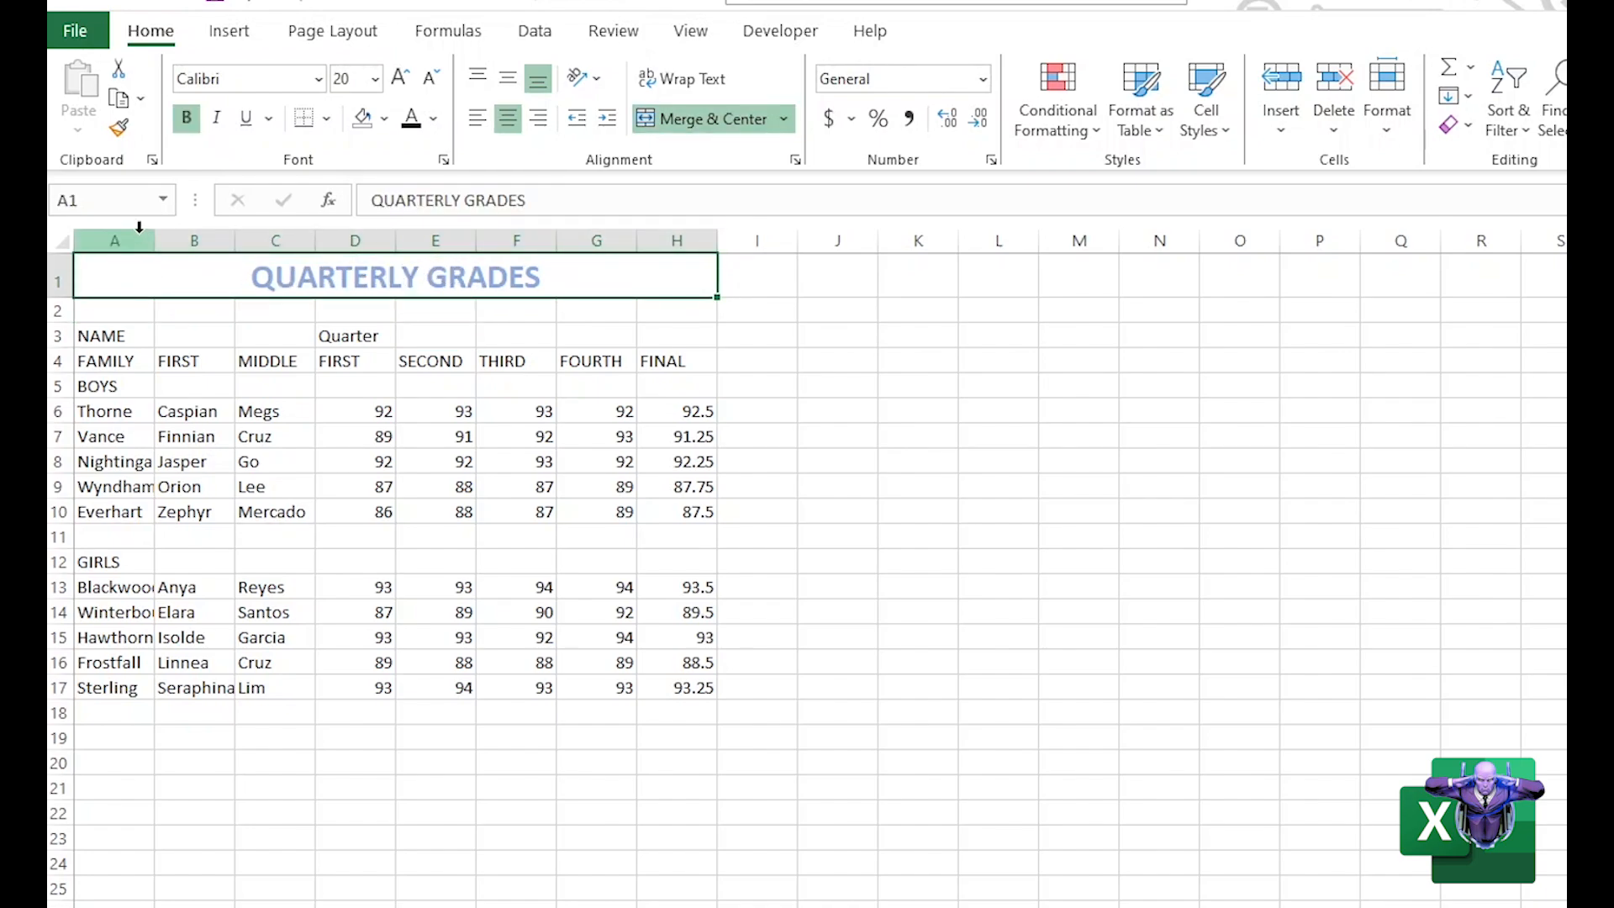
pyautogui.moveTo(137, 239); pyautogui.dragTo(670, 267)
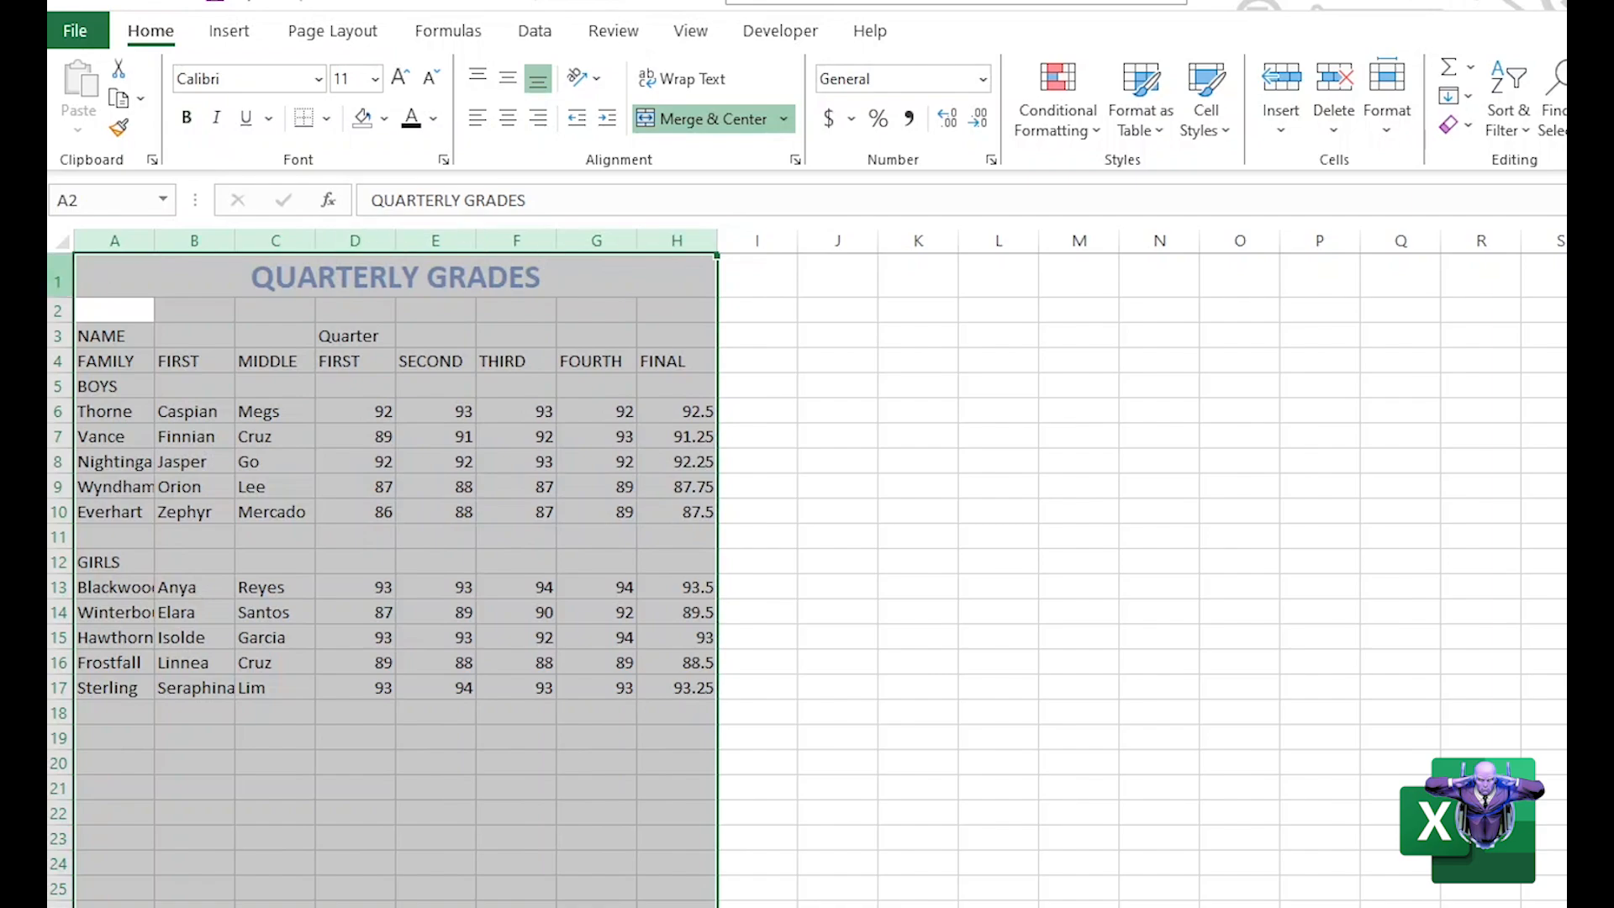
pyautogui.click(515, 408)
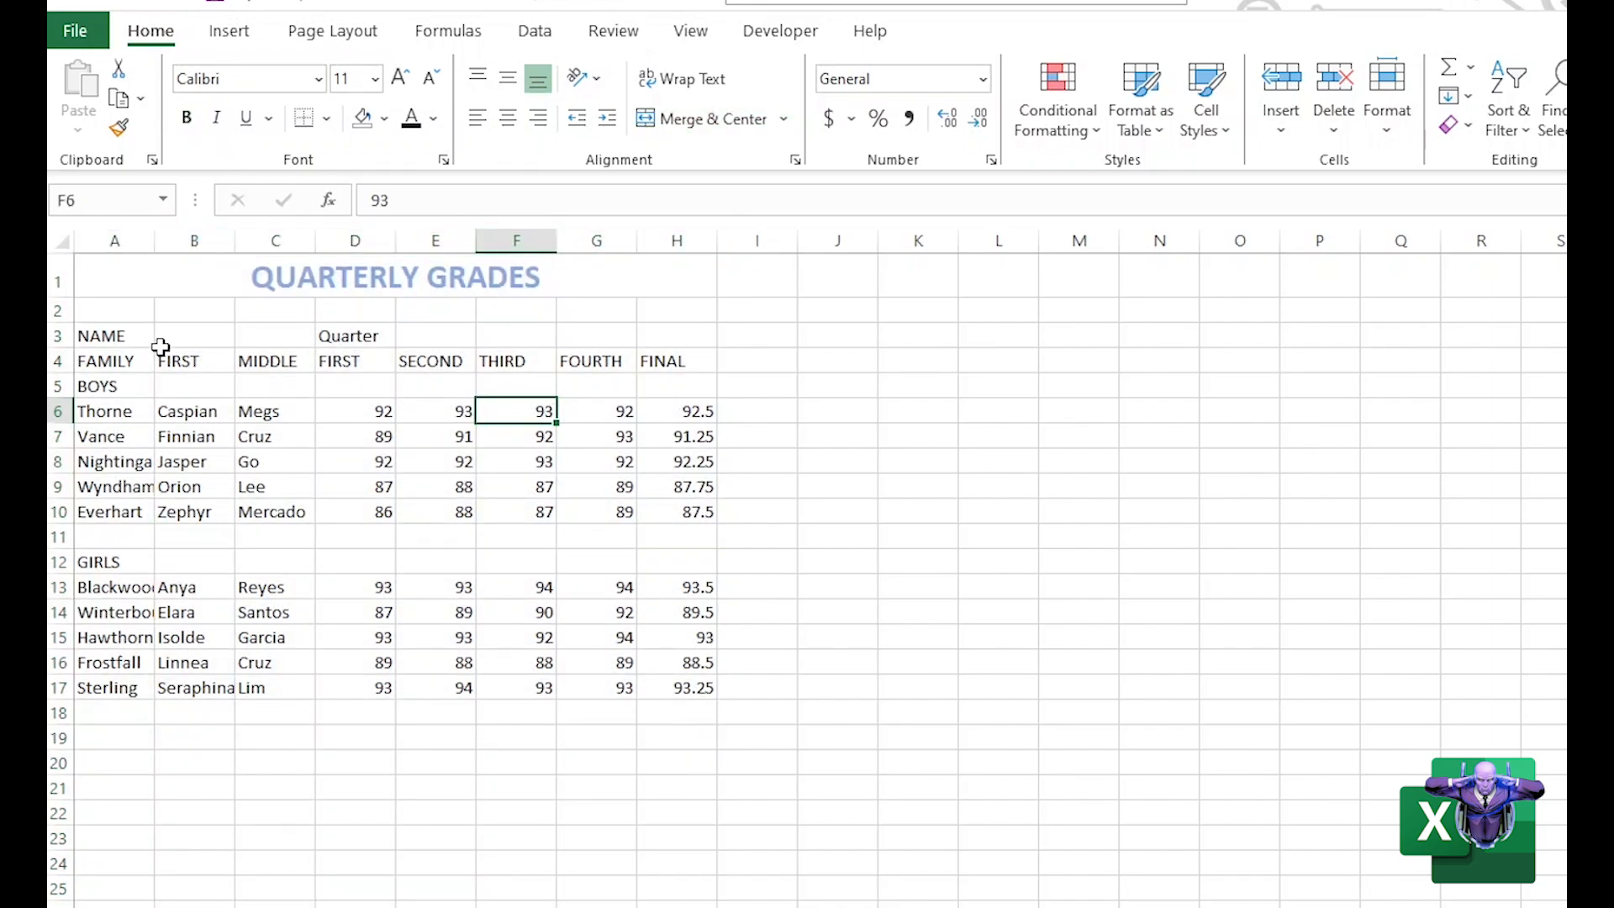
# Merge and center the NAME heading across cells A3:C3, above the family, first and middle name columns.
pyautogui.click(125, 335)
pyautogui.moveTo(124, 336); pyautogui.dragTo(238, 328)
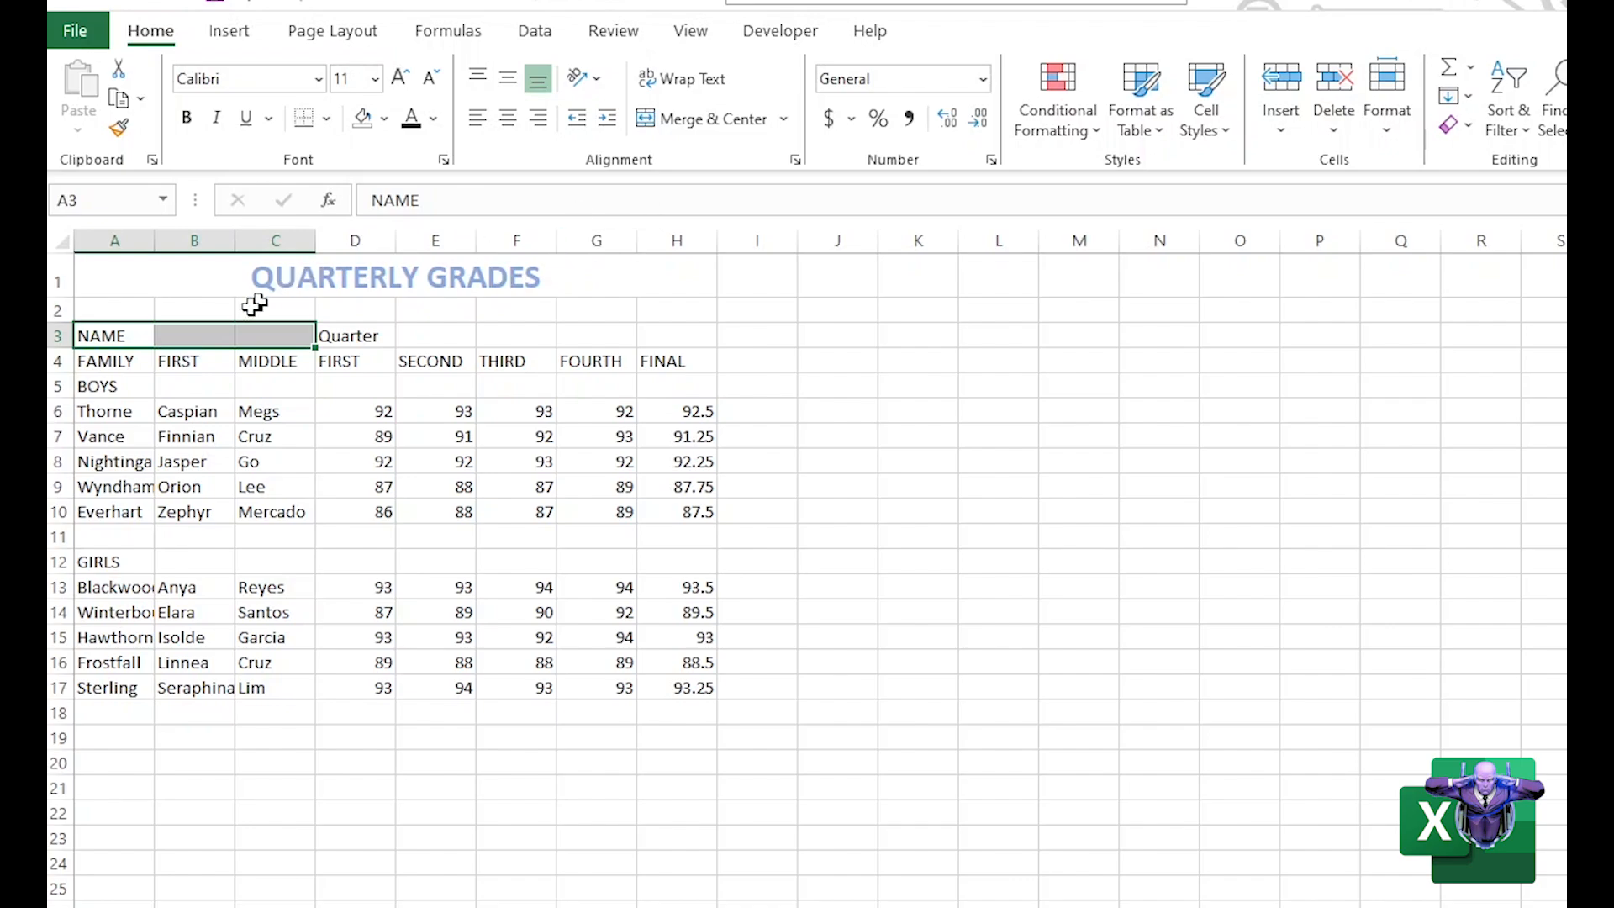
pyautogui.click(190, 380)
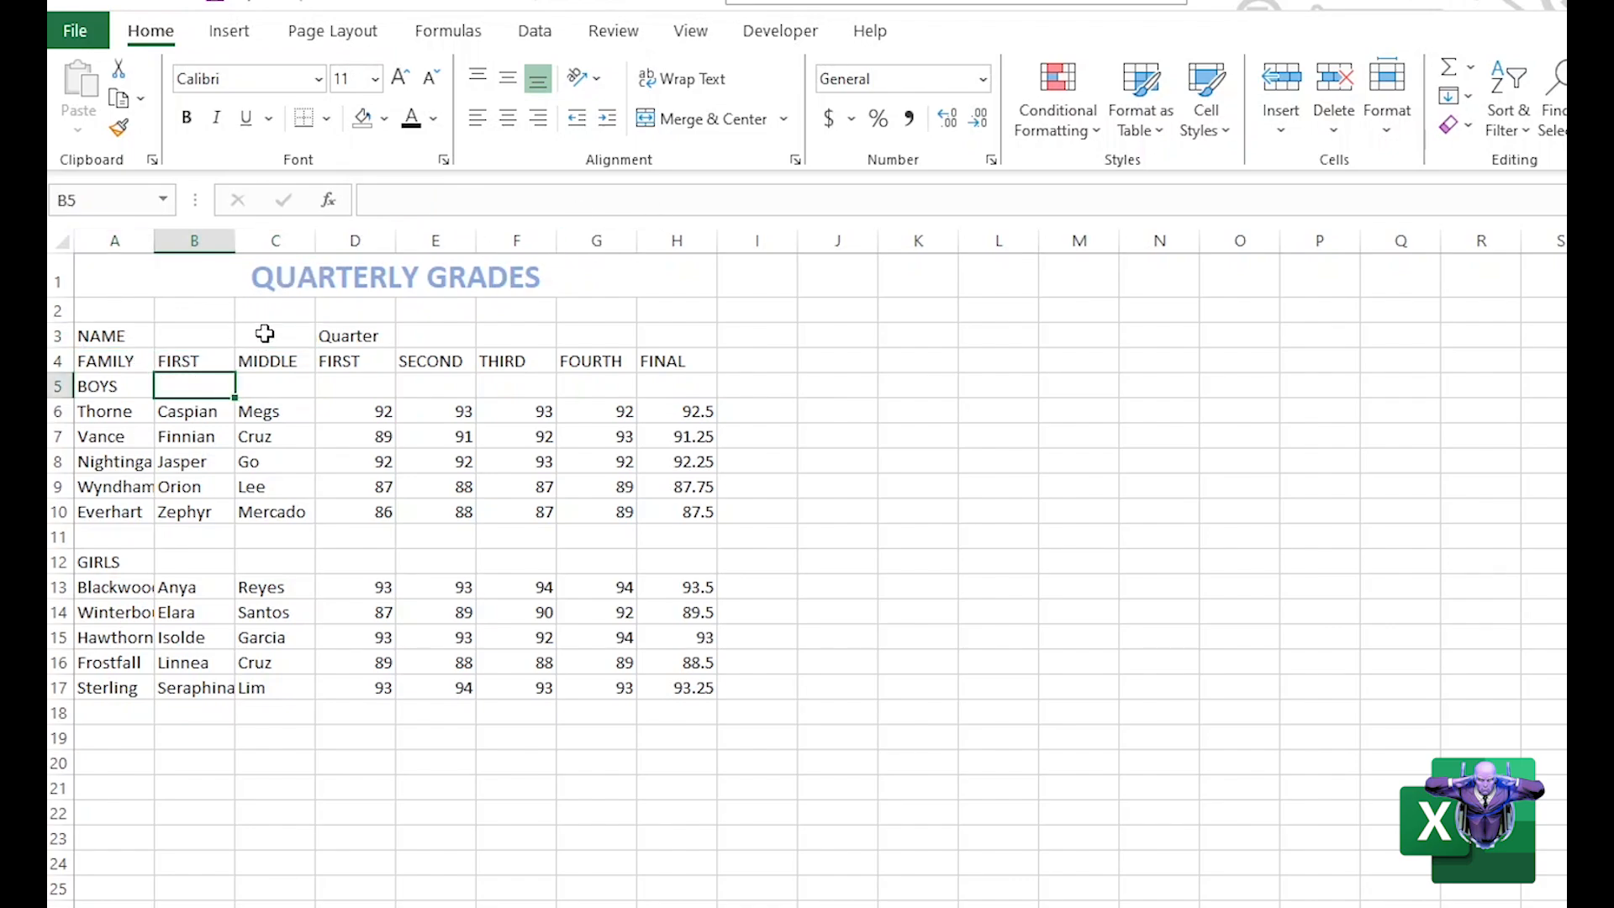
pyautogui.moveTo(260, 333); pyautogui.dragTo(91, 336)
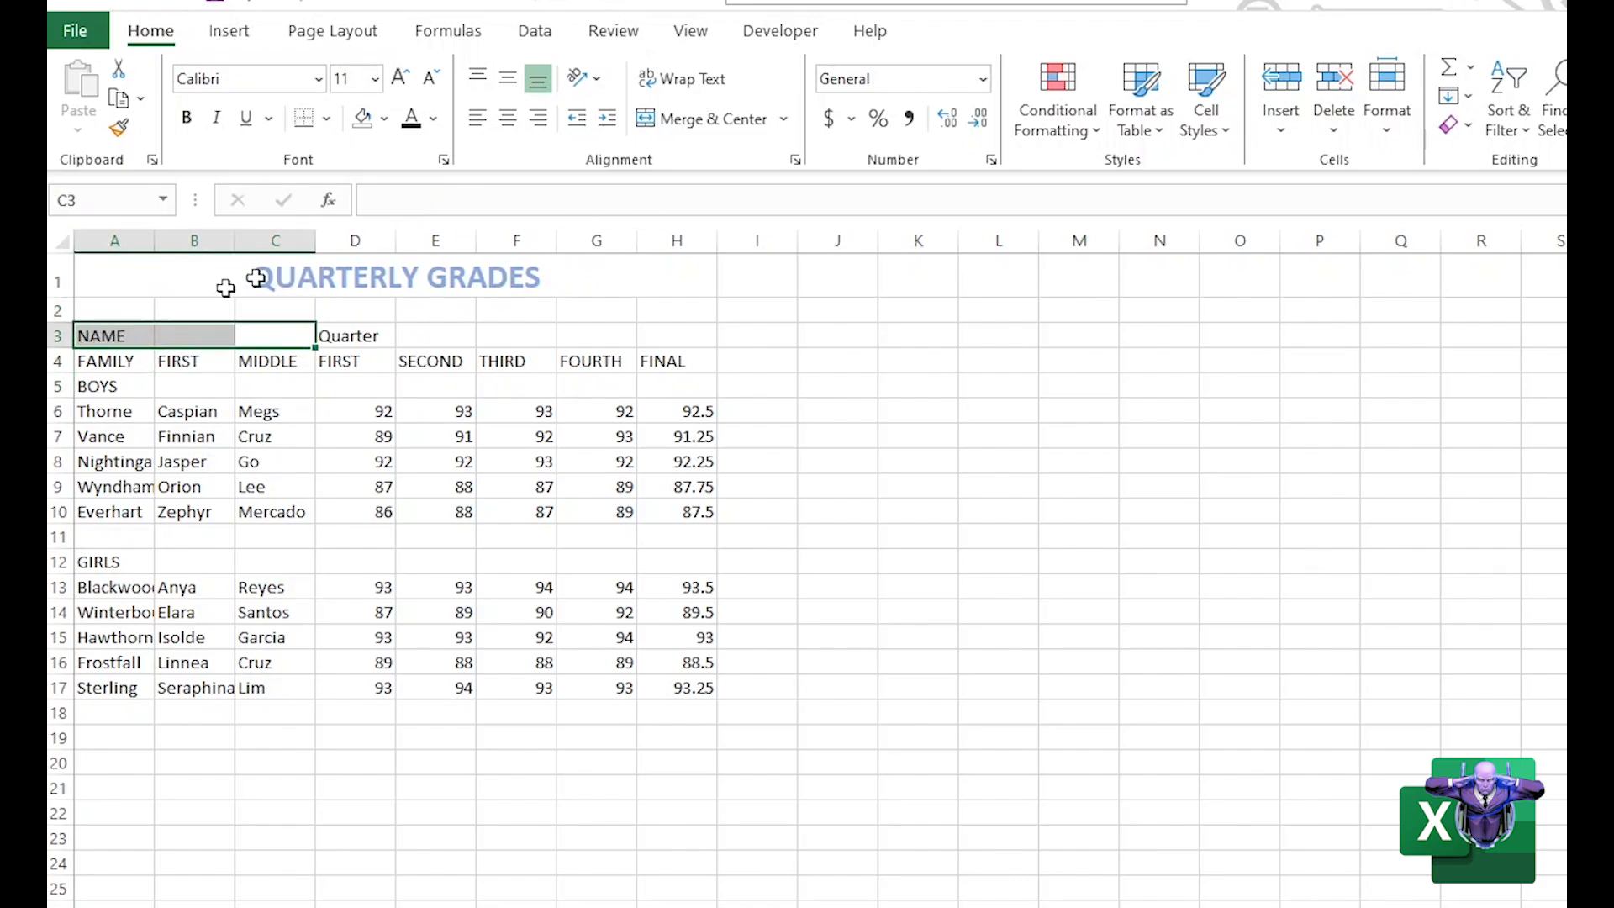
pyautogui.click(680, 123)
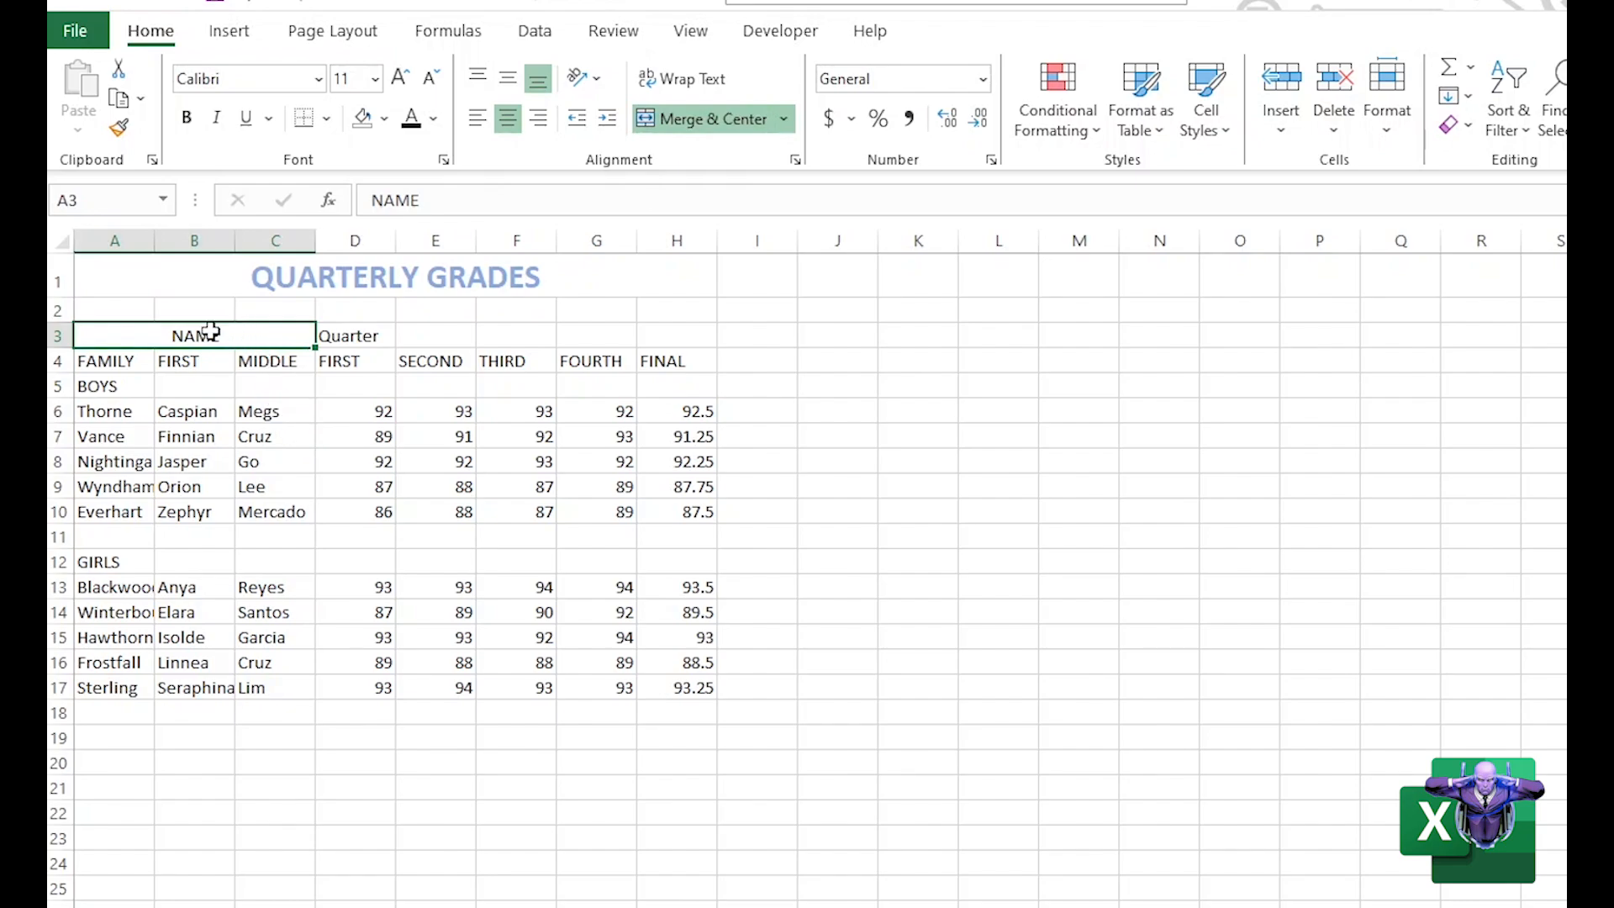
# Merge and center the Quarter heading across cells D3:G3, above the four quarter columns.
pyautogui.click(358, 334)
pyautogui.moveTo(386, 339); pyautogui.dragTo(575, 339)
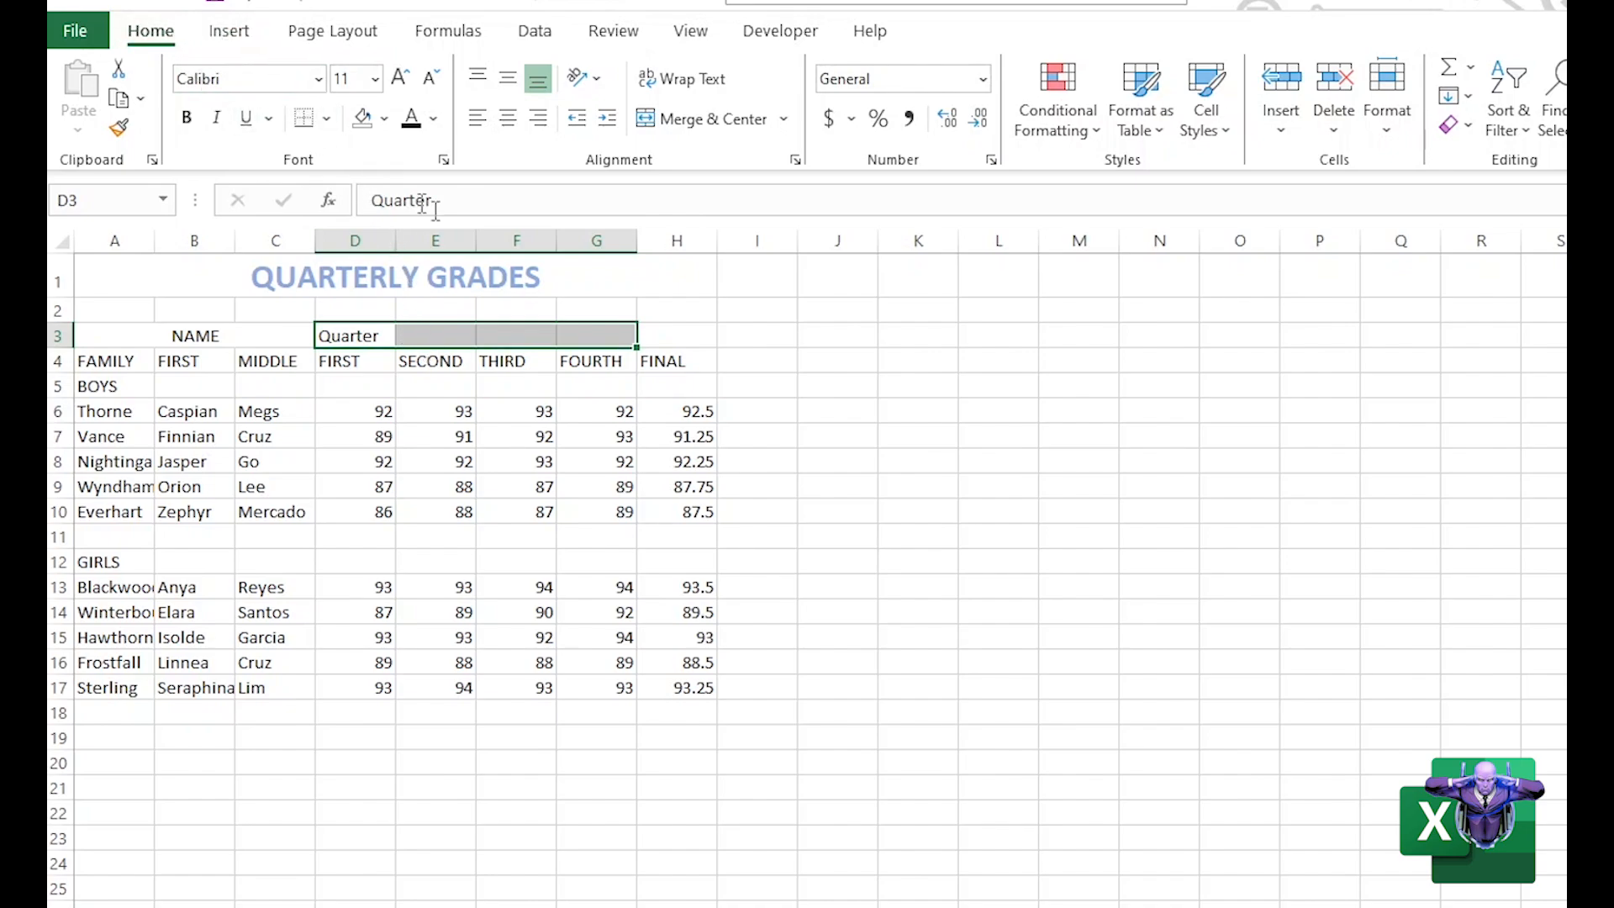
pyautogui.click(696, 126)
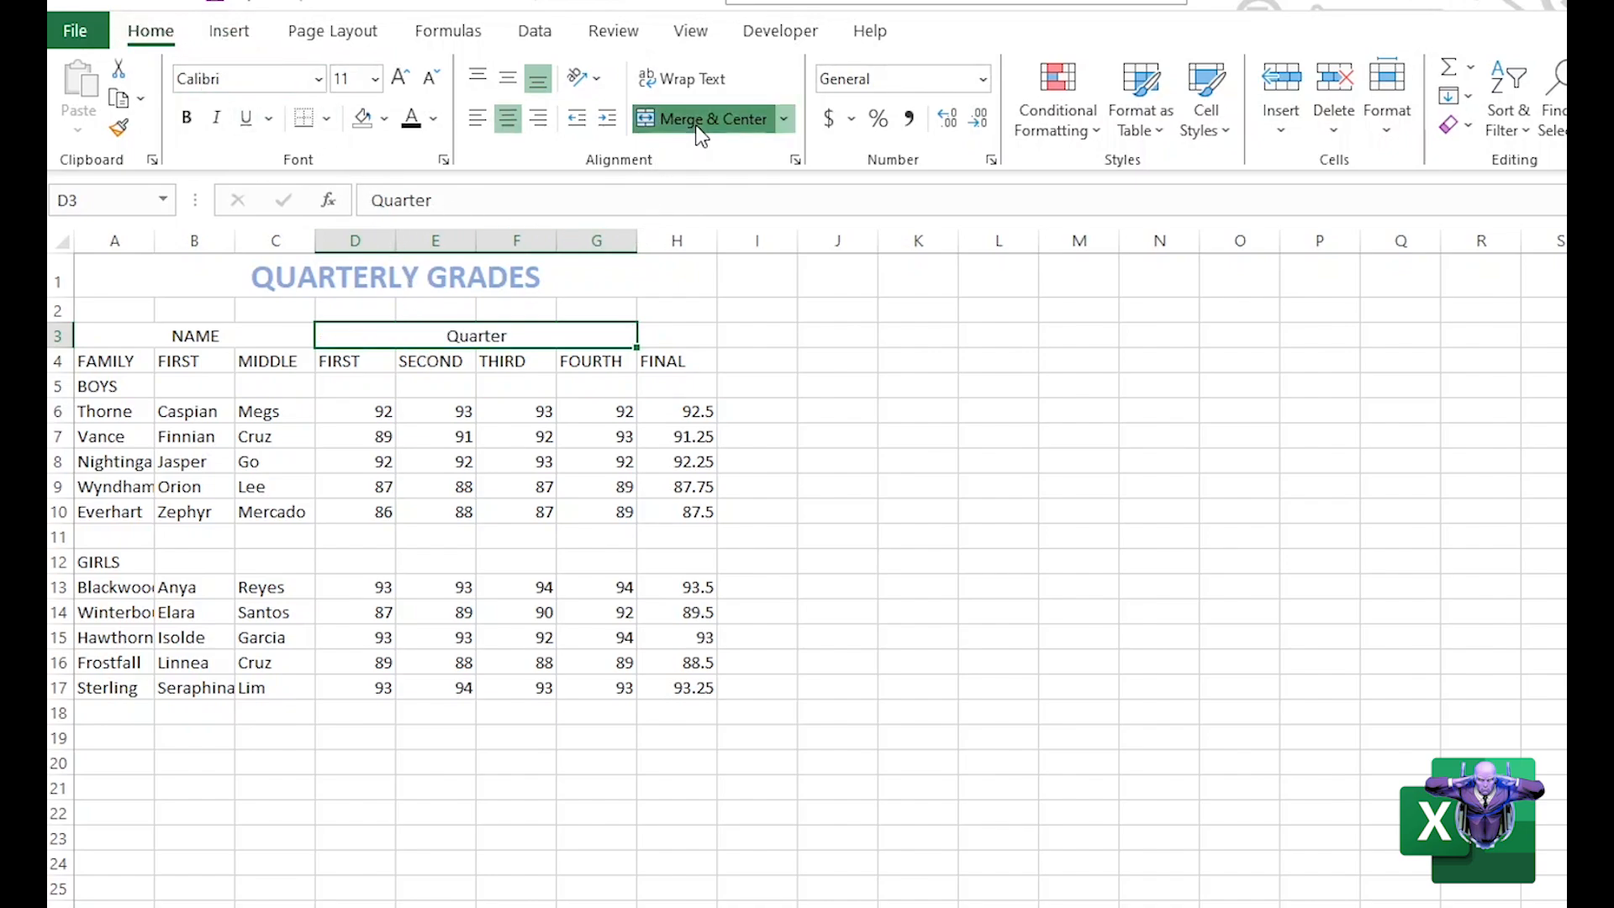
pyautogui.click(452, 516)
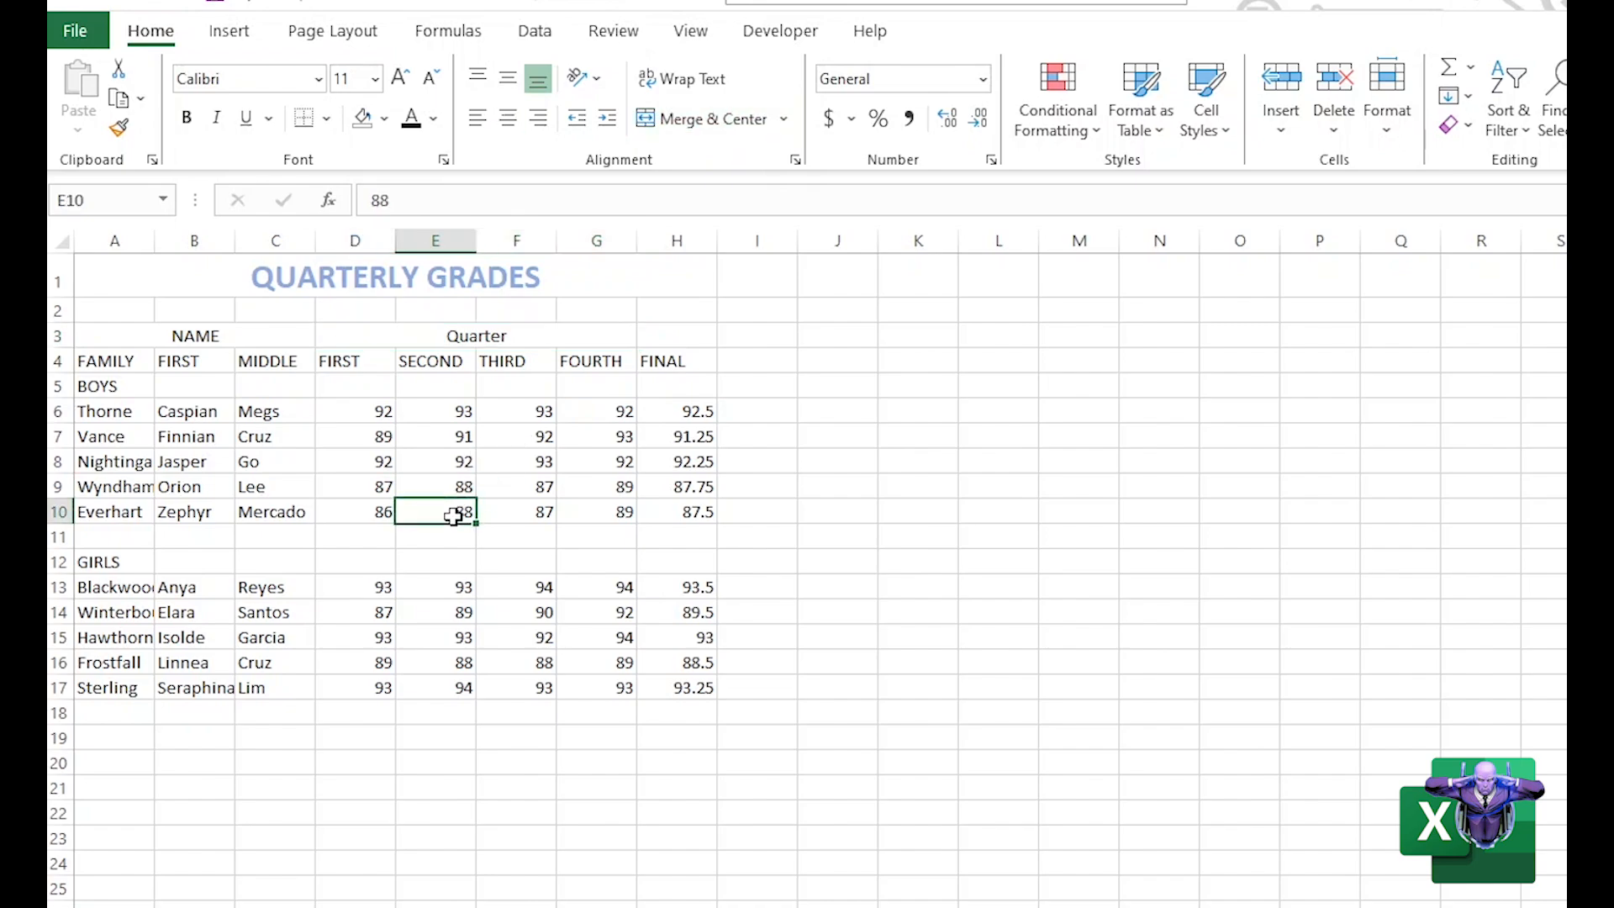
pyautogui.click(435, 763)
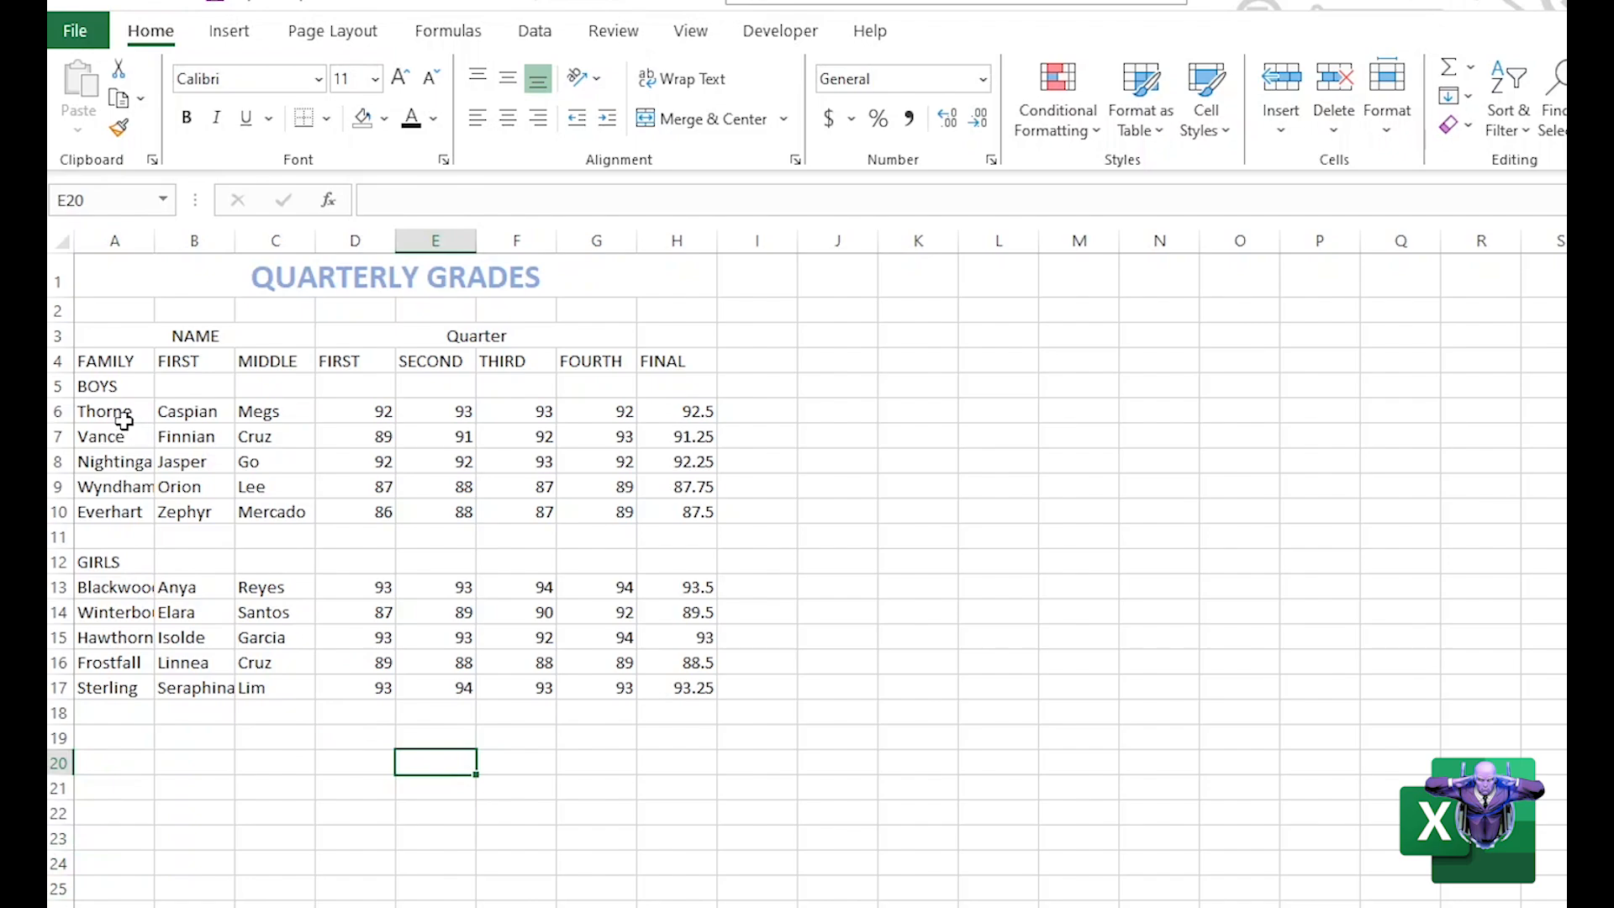
# Merge and center the GIRLS group heading across cells A12:H12.
pyautogui.click(100, 563)
pyautogui.click(97, 392)
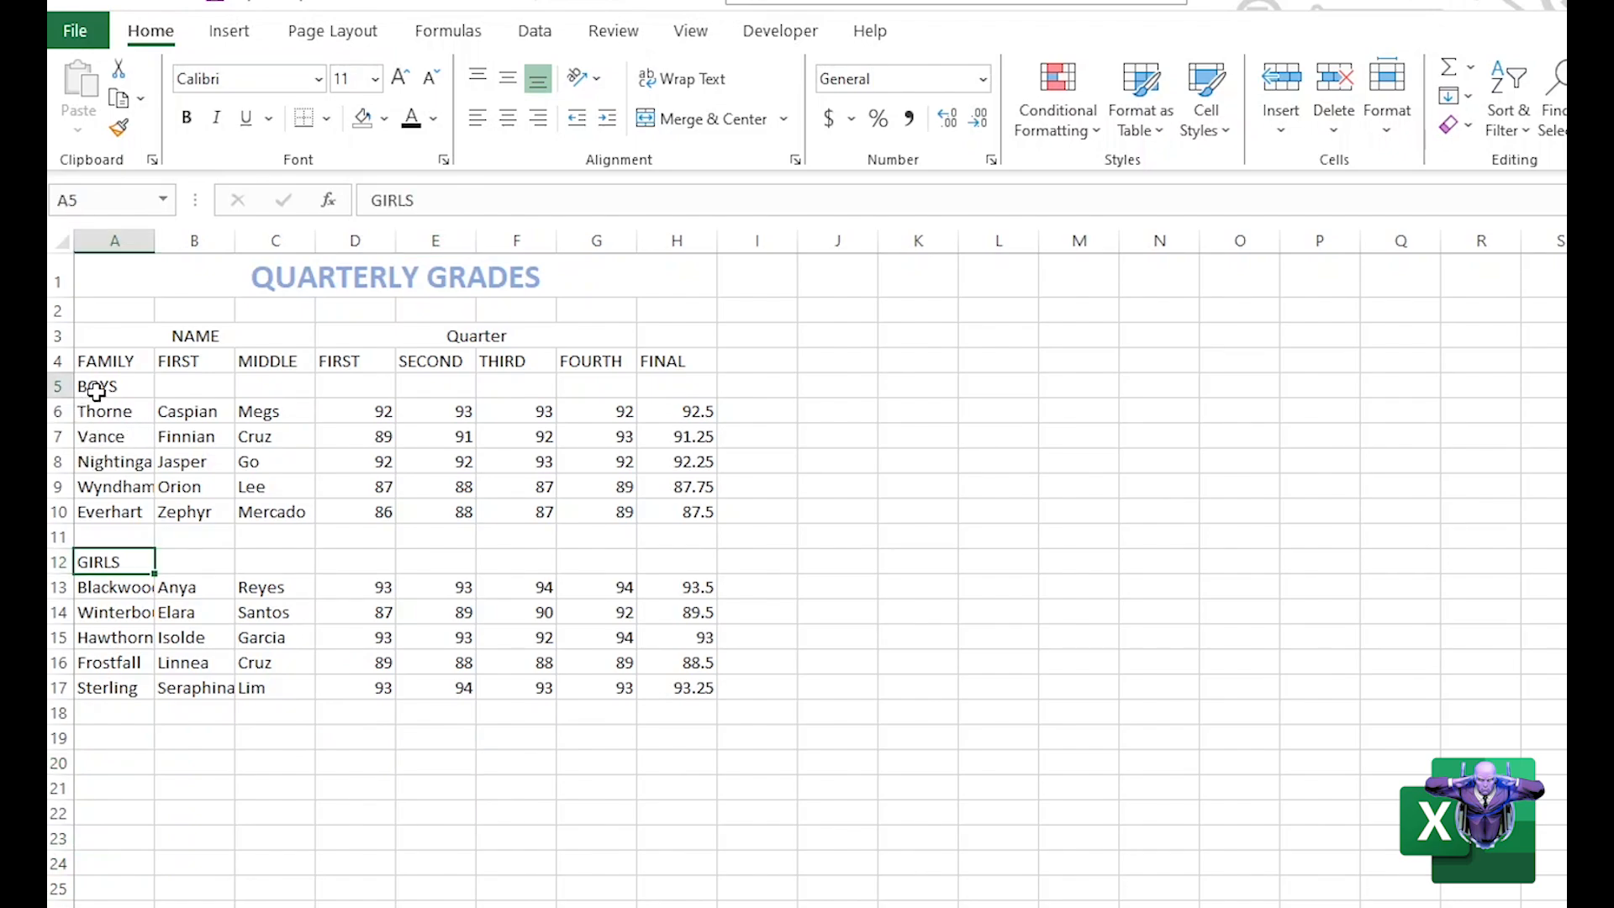
pyautogui.click(106, 560)
pyautogui.moveTo(108, 556); pyautogui.dragTo(646, 562)
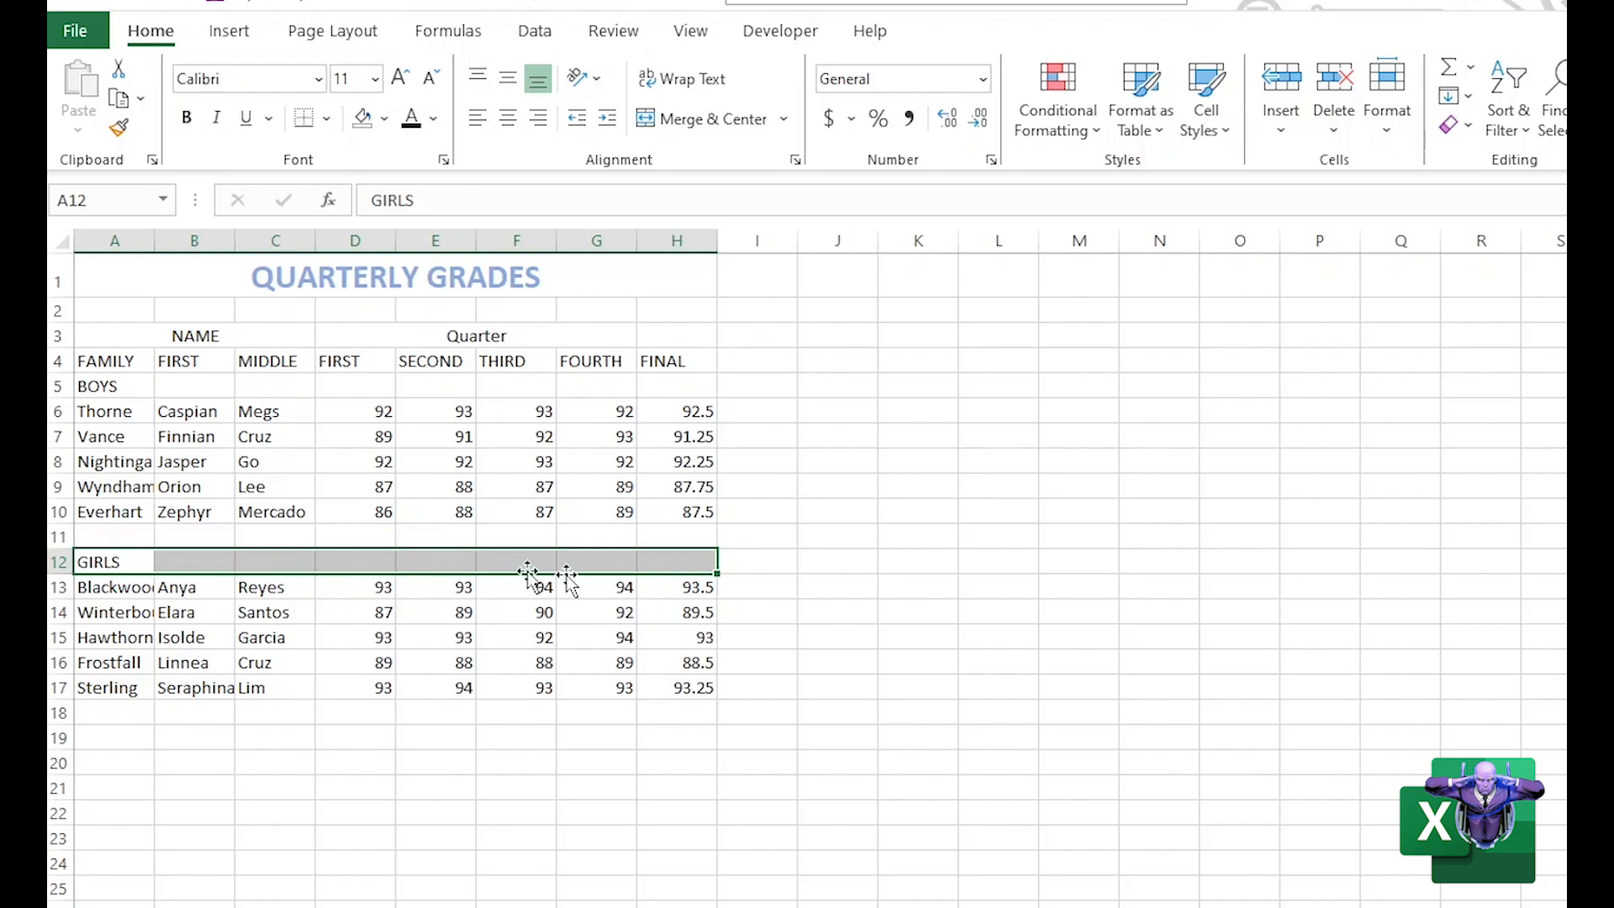
pyautogui.click(689, 119)
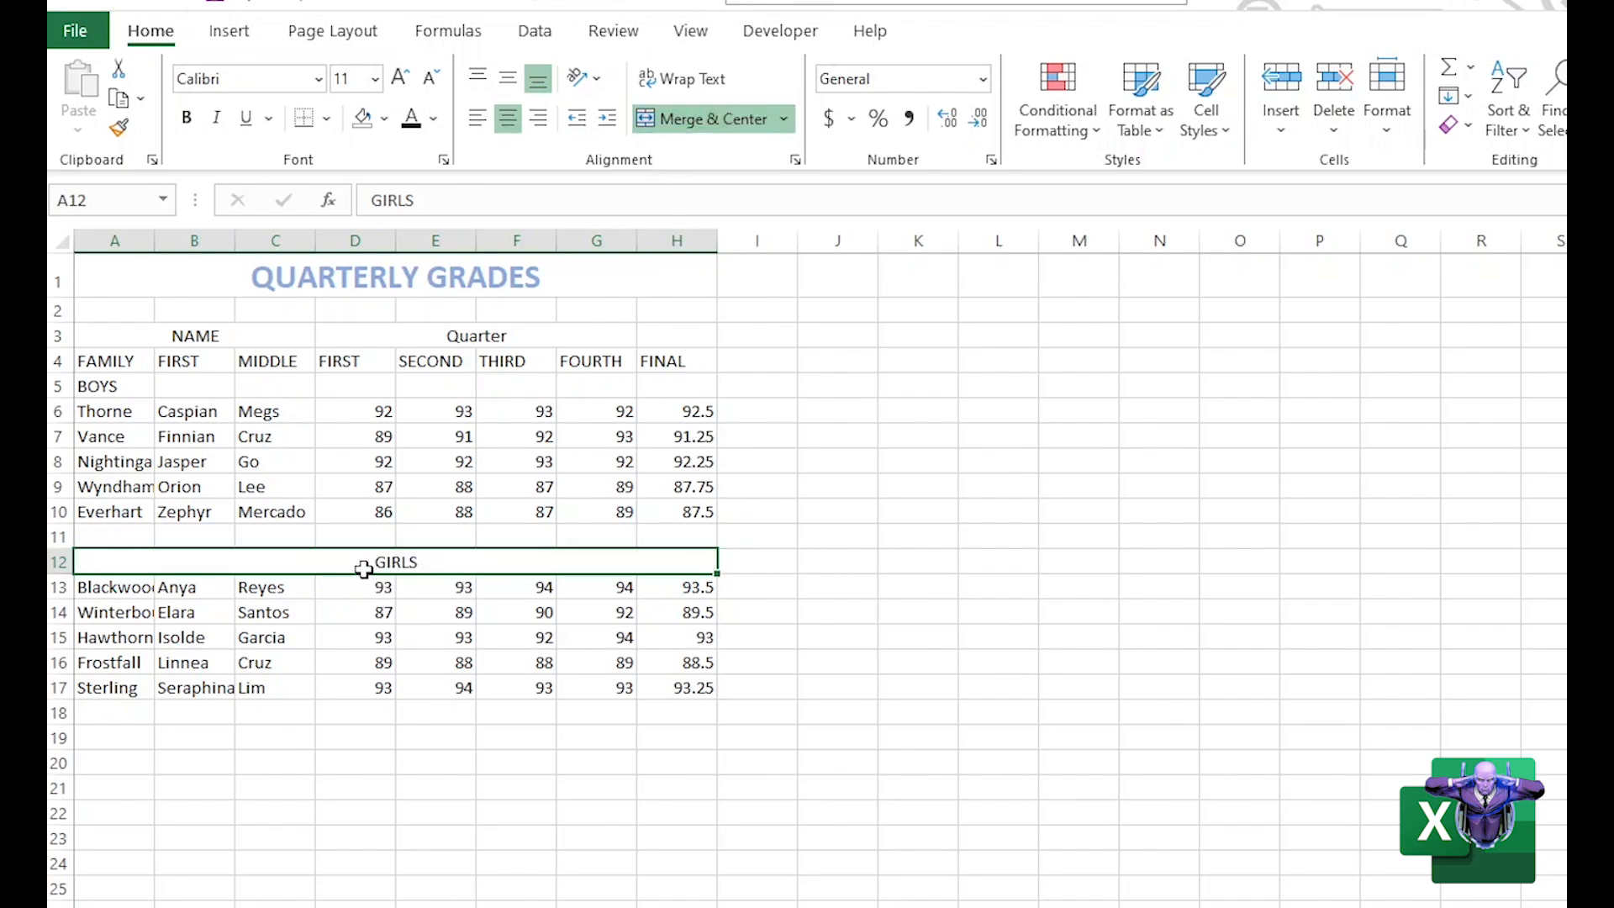
# Merge and center the BOYS group heading across cells A5:H5.
pyautogui.moveTo(97, 382); pyautogui.dragTo(672, 397)
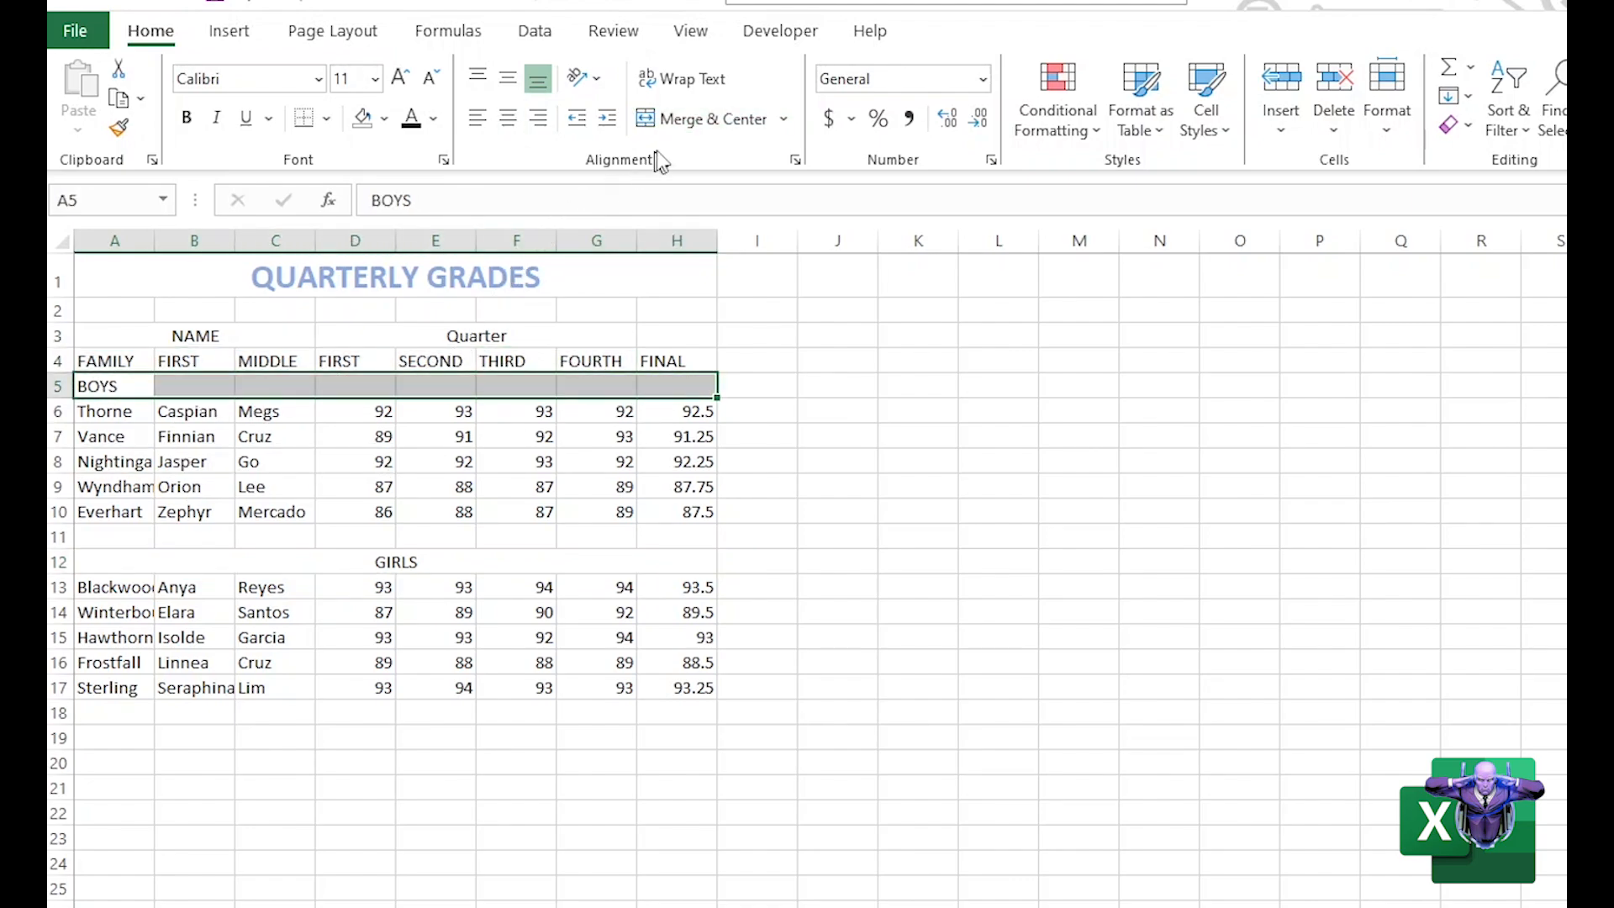
pyautogui.click(671, 122)
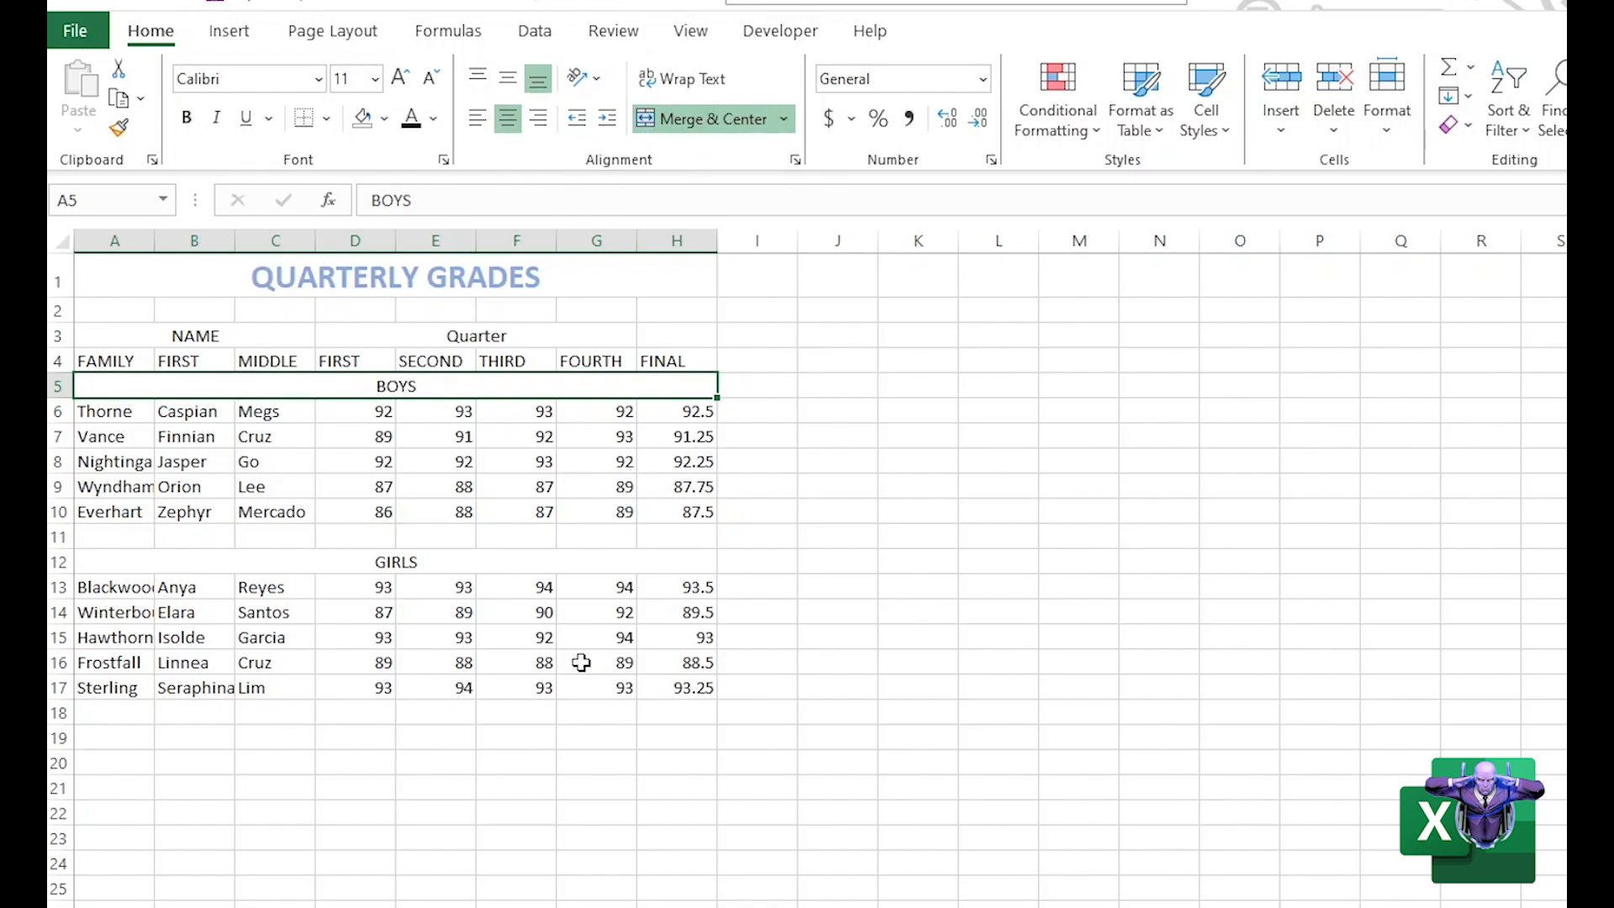
pyautogui.click(292, 783)
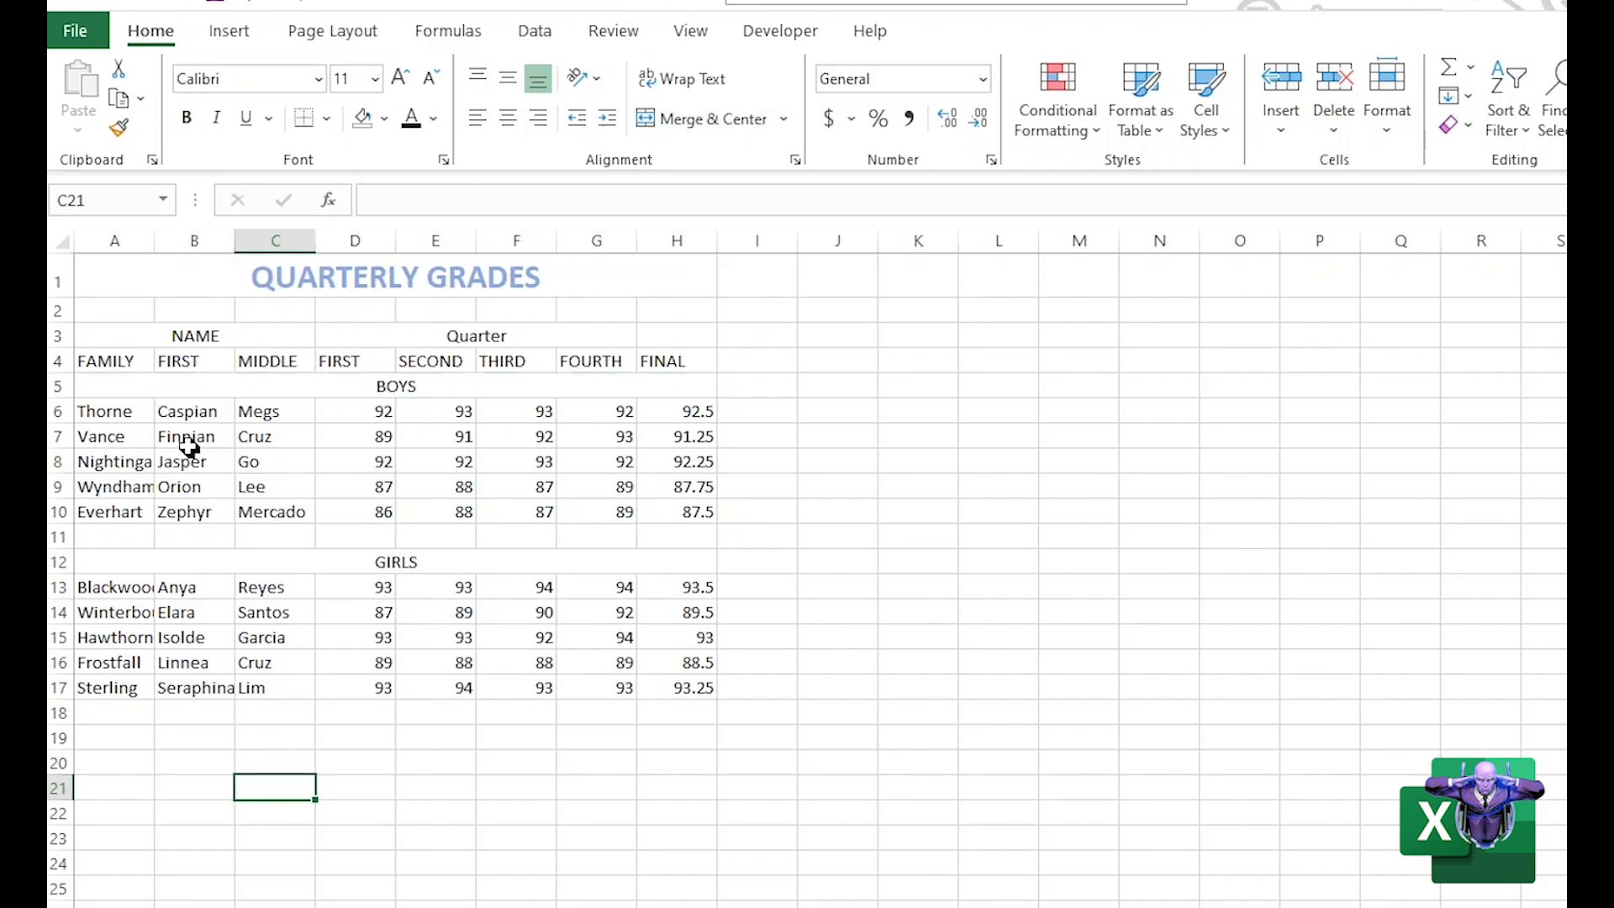
# Compare the merged NAME, Quarter, BOYS and GIRLS headings with the columns and subheadings each of them spans.
pyautogui.click(128, 363)
pyautogui.moveTo(127, 363); pyautogui.dragTo(165, 382)
pyautogui.click(137, 361)
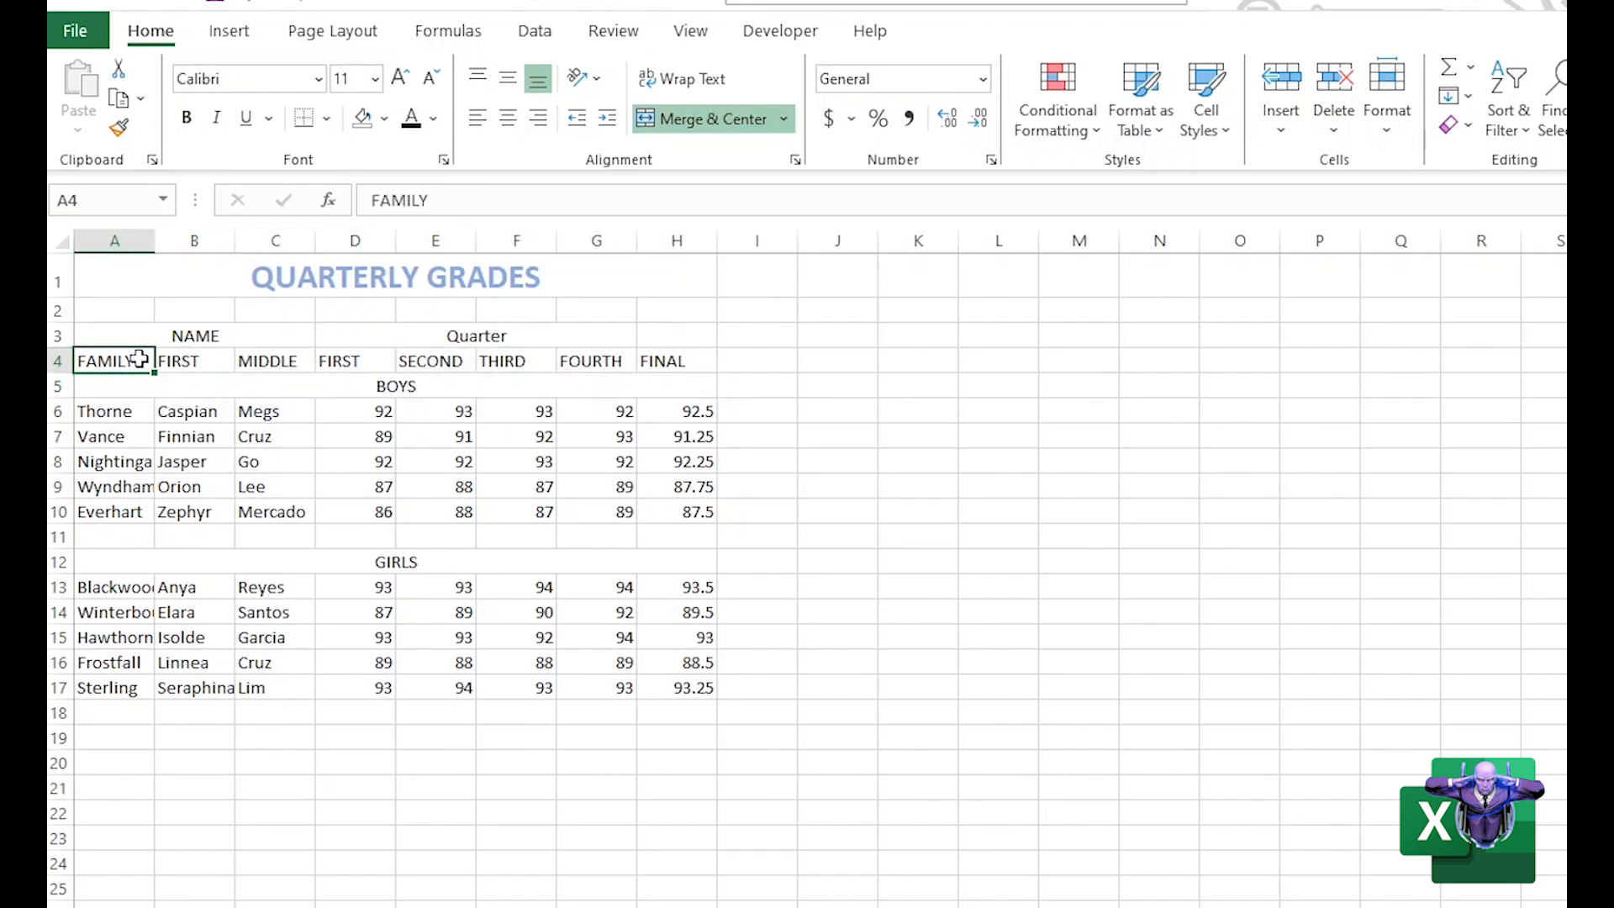
pyautogui.click(242, 358)
pyautogui.click(207, 338)
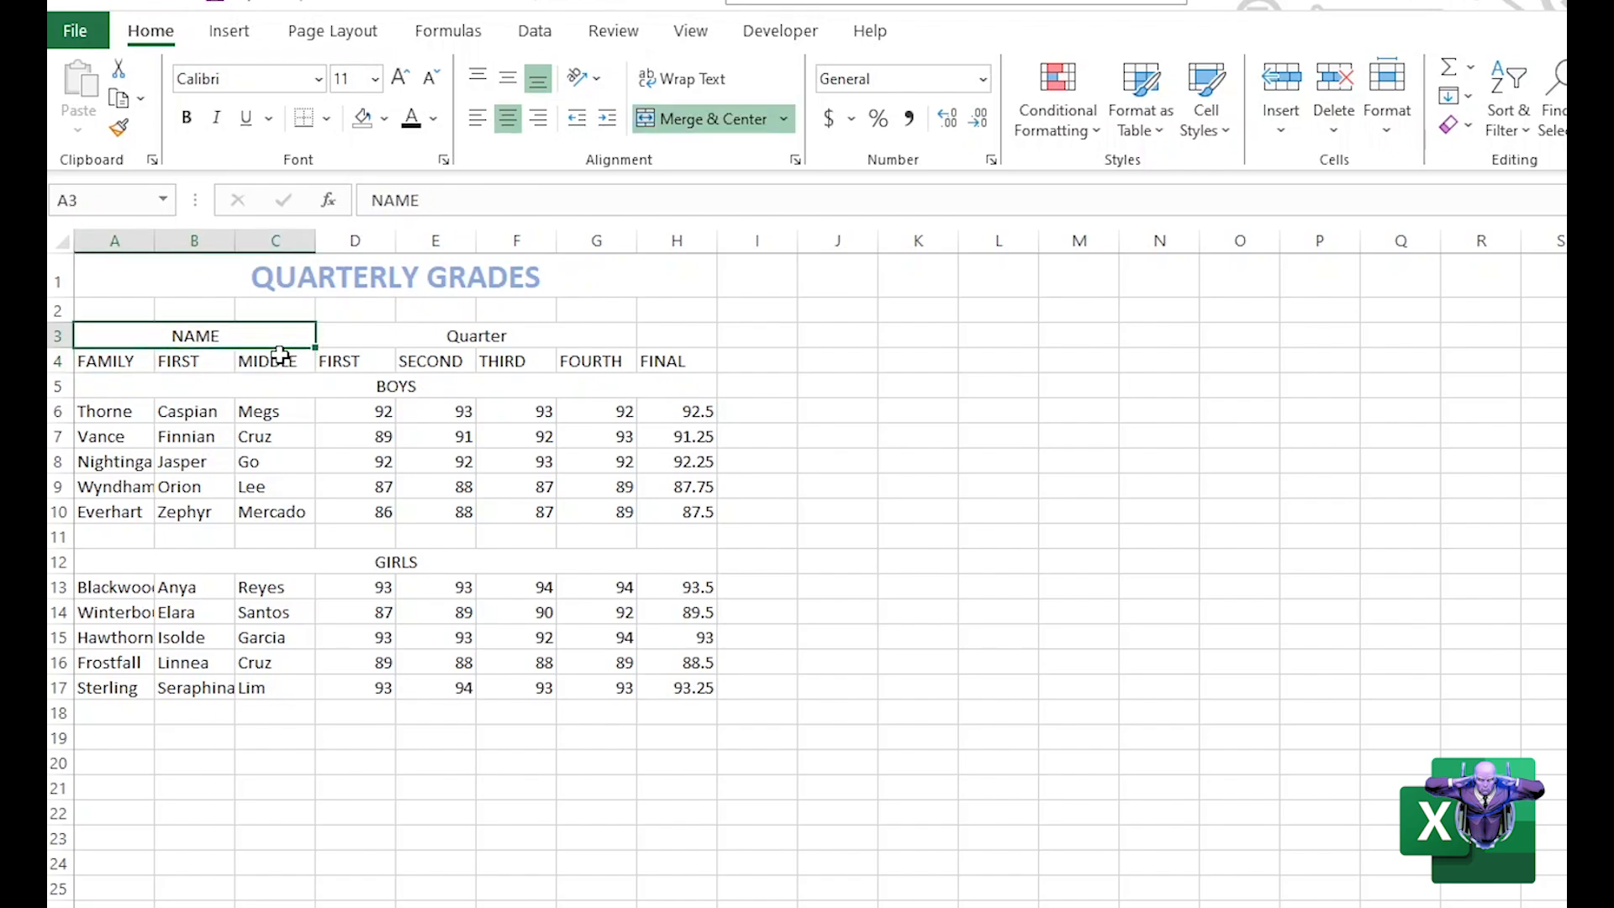
pyautogui.click(386, 358)
pyautogui.click(423, 358)
pyautogui.click(569, 361)
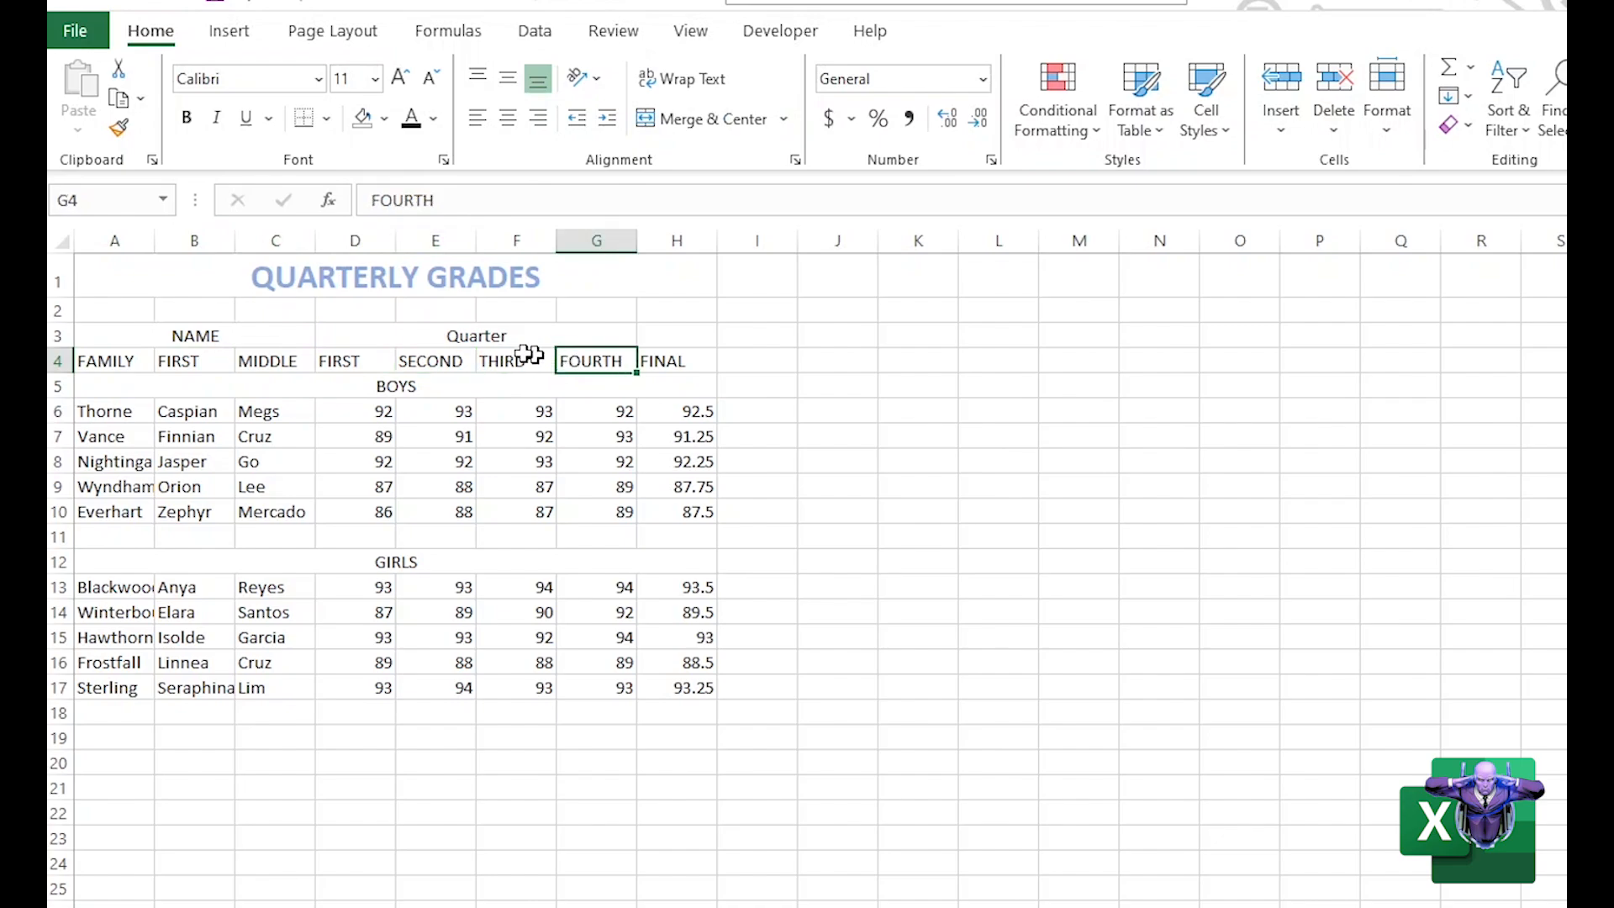
pyautogui.click(480, 335)
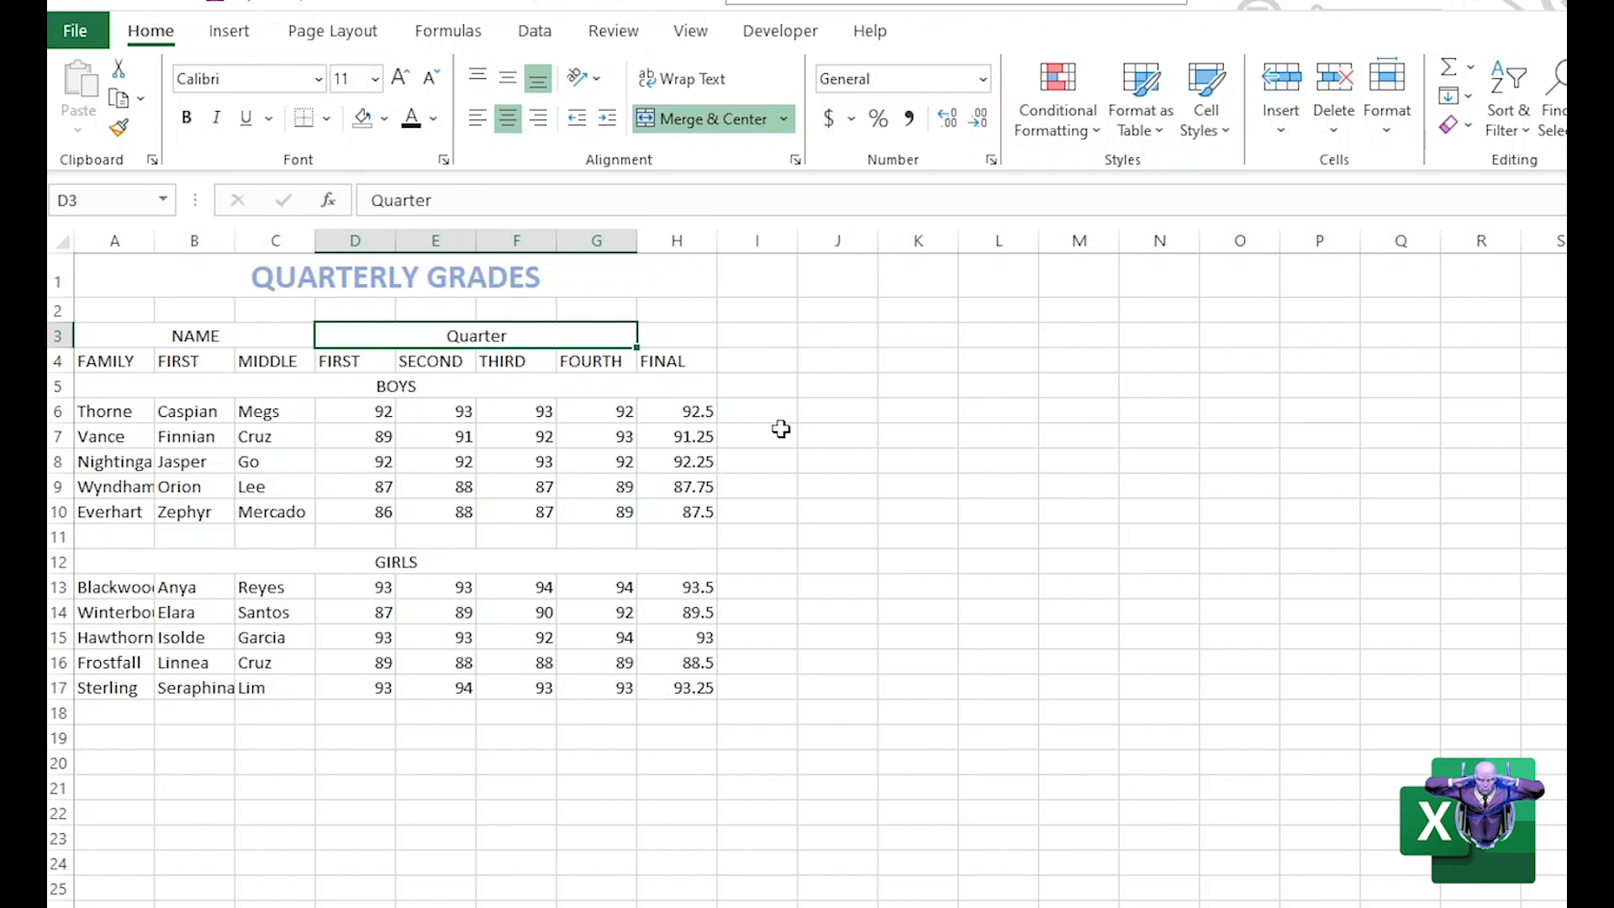
pyautogui.click(416, 389)
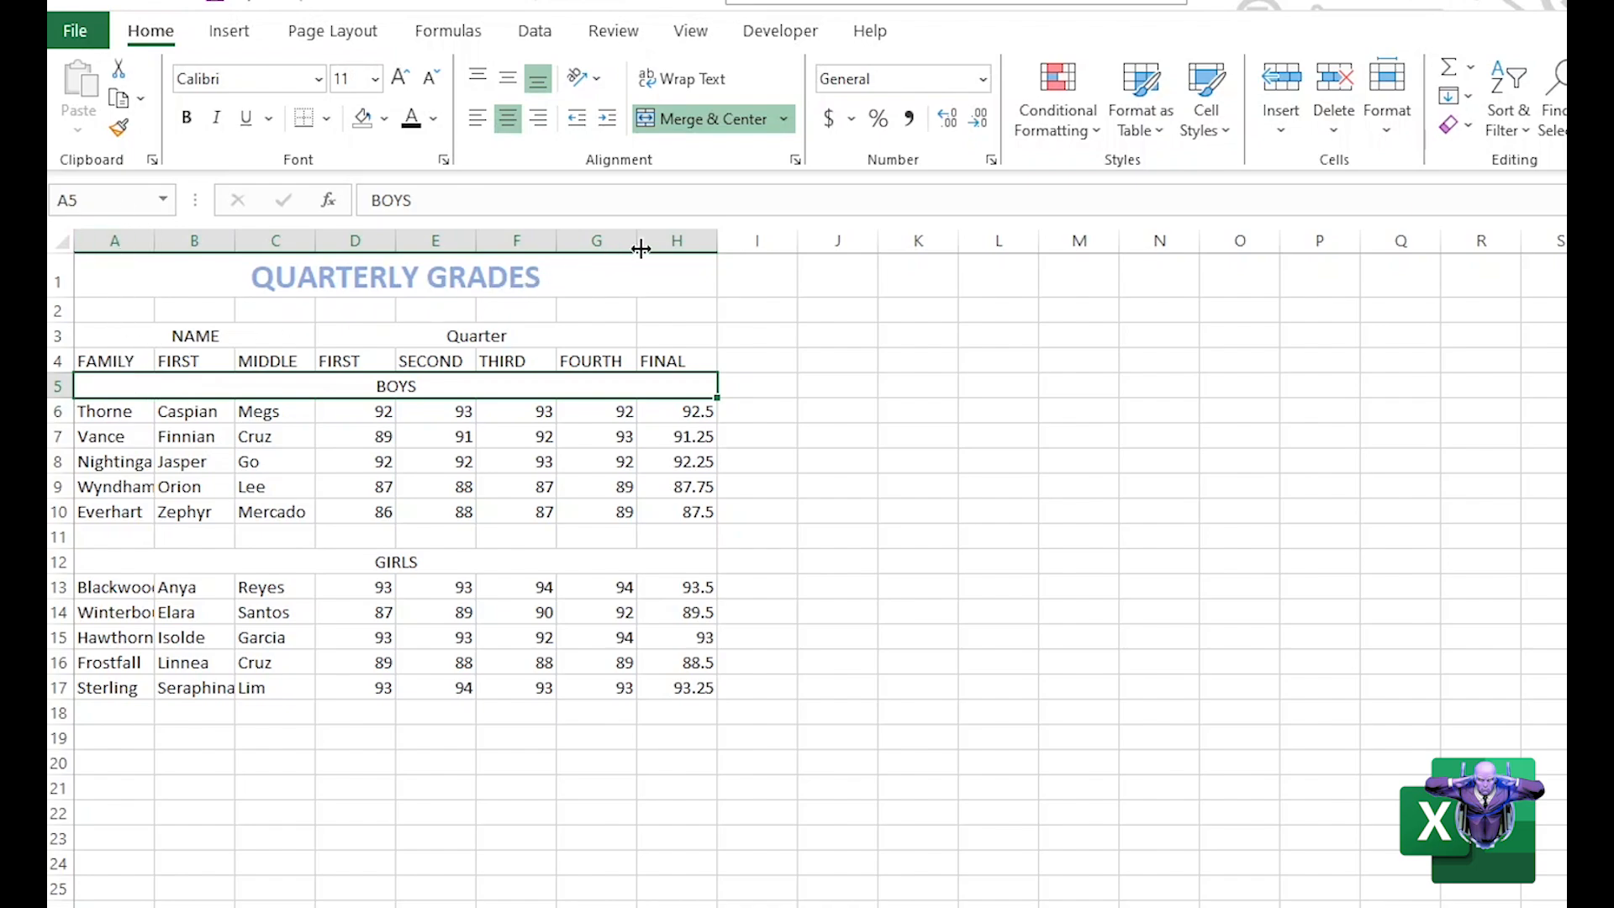
pyautogui.click(429, 562)
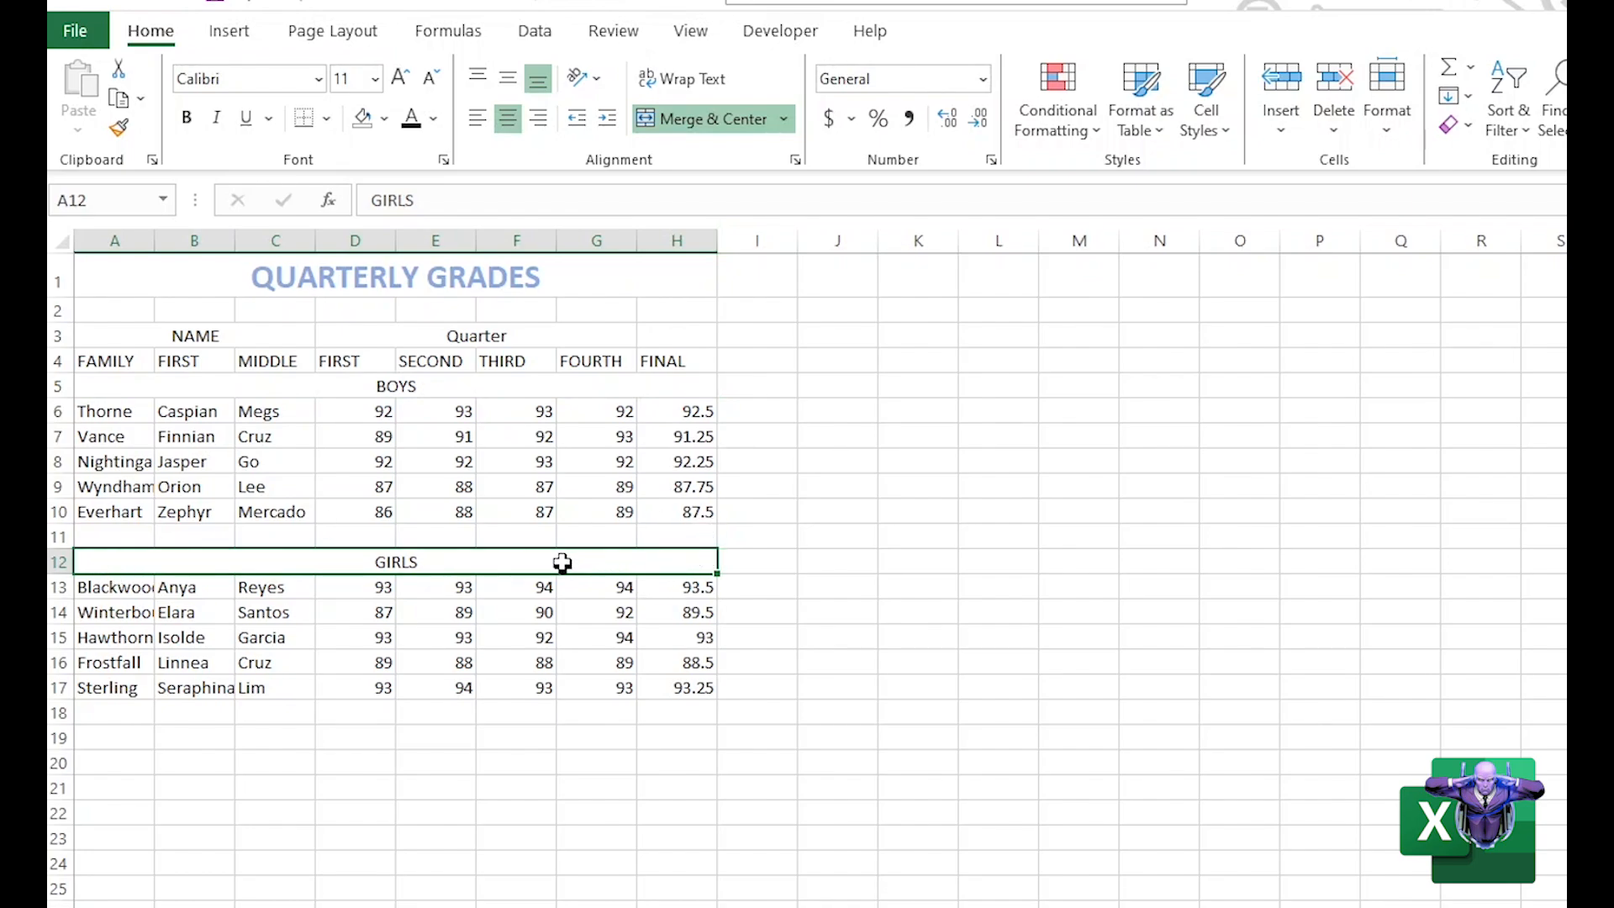
pyautogui.click(590, 385)
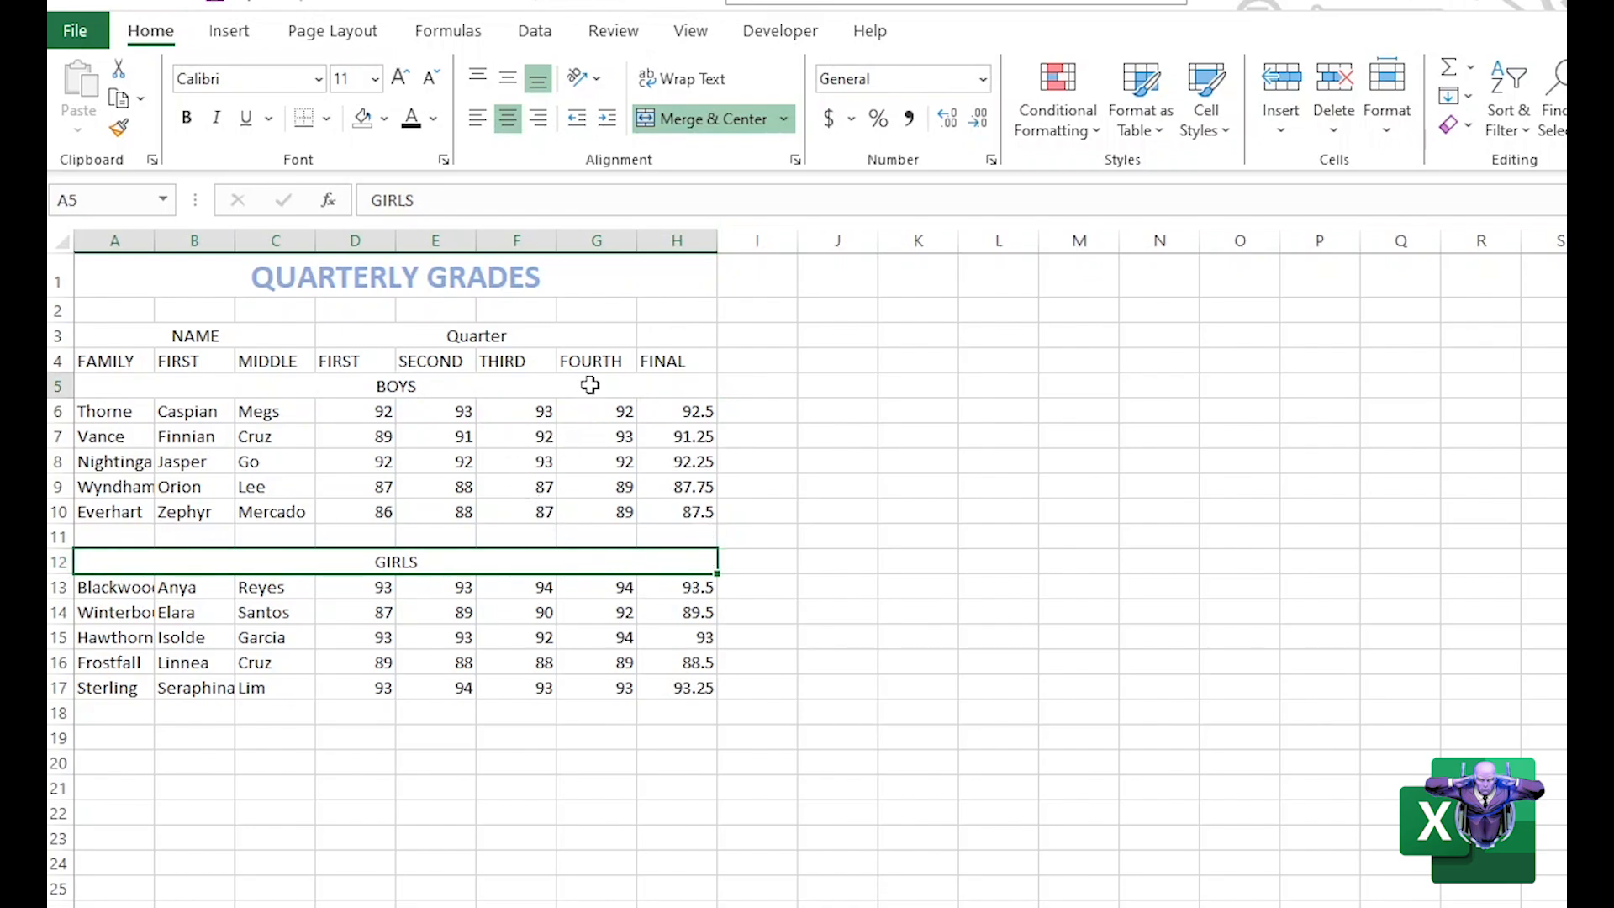
pyautogui.click(540, 554)
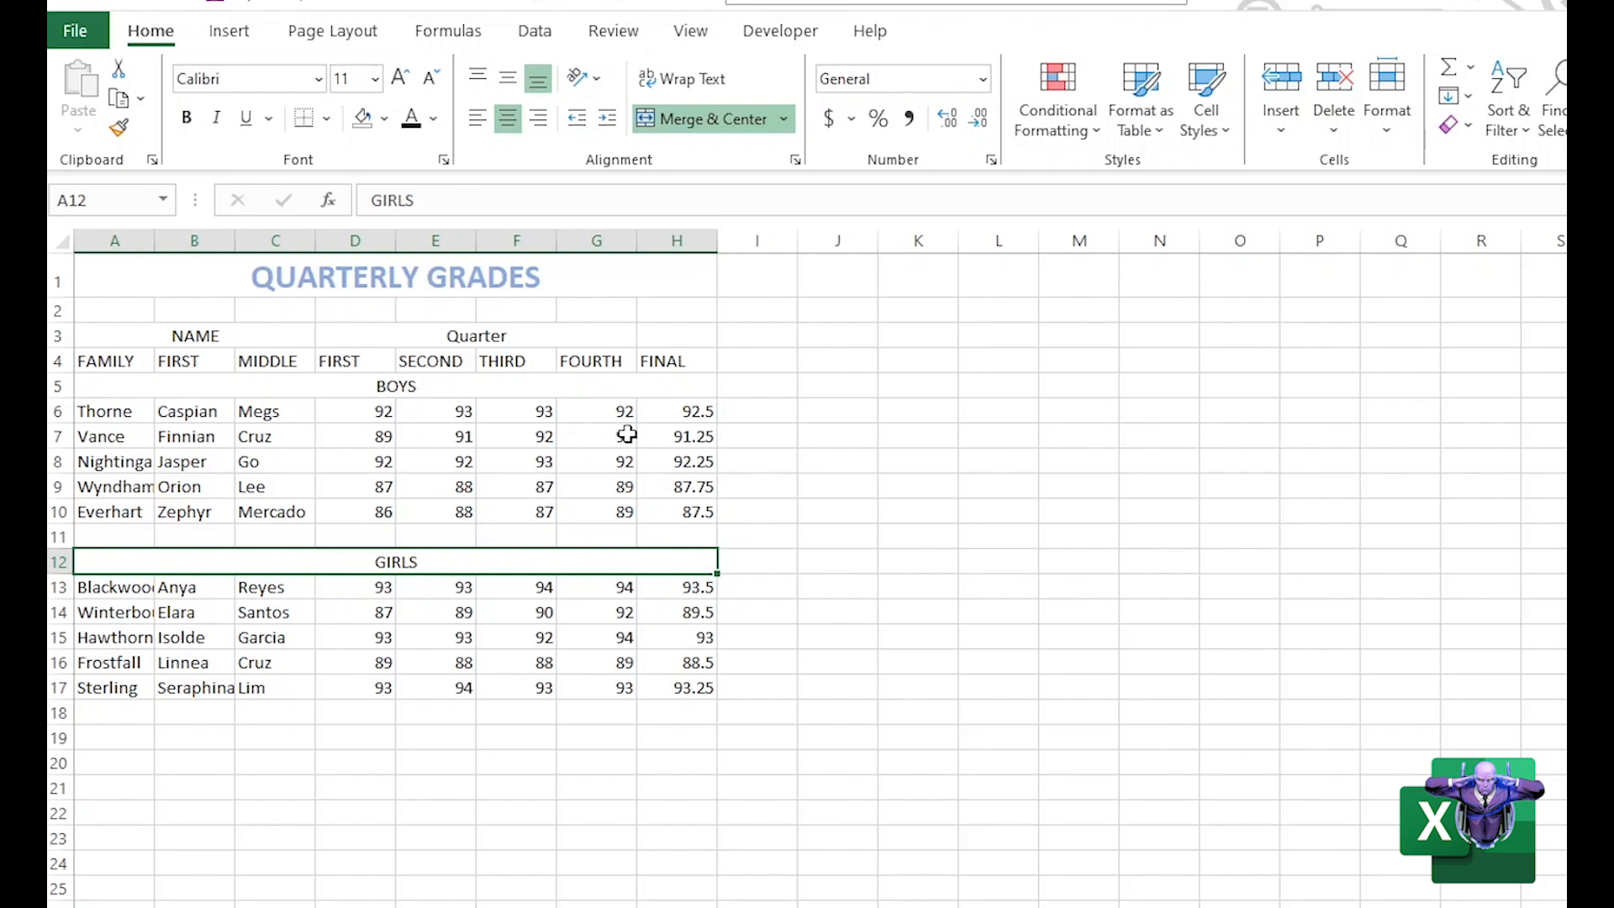
# Try to select only the FOURTH quarter column from G4 to G17, across the merged BOYS and GIRLS rows.
pyautogui.click(596, 356)
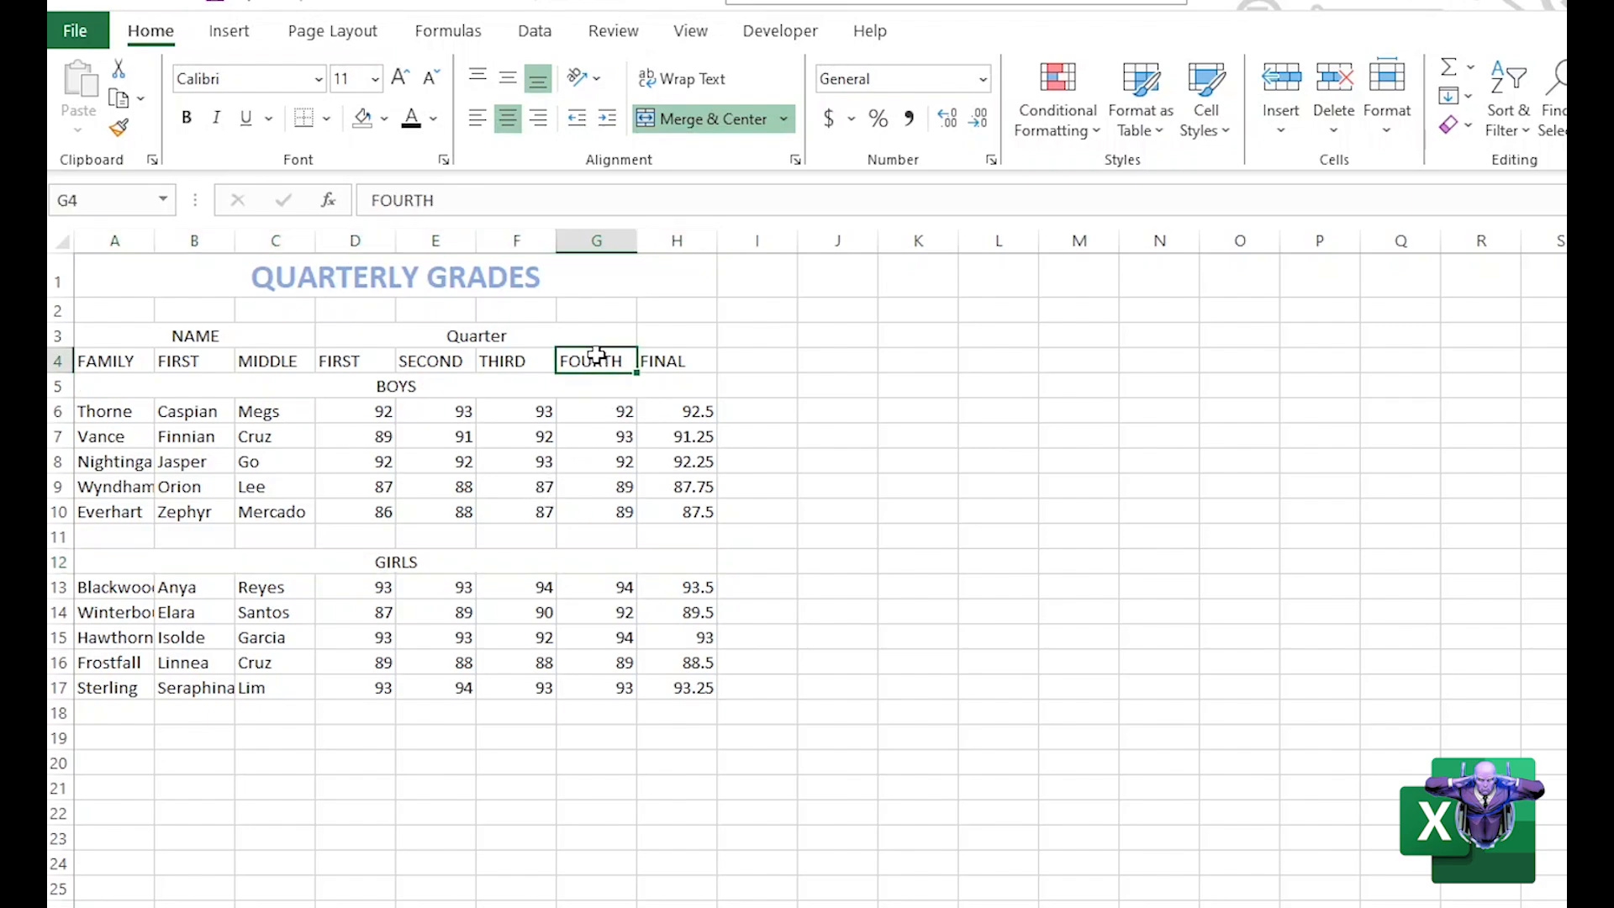
pyautogui.click(566, 682)
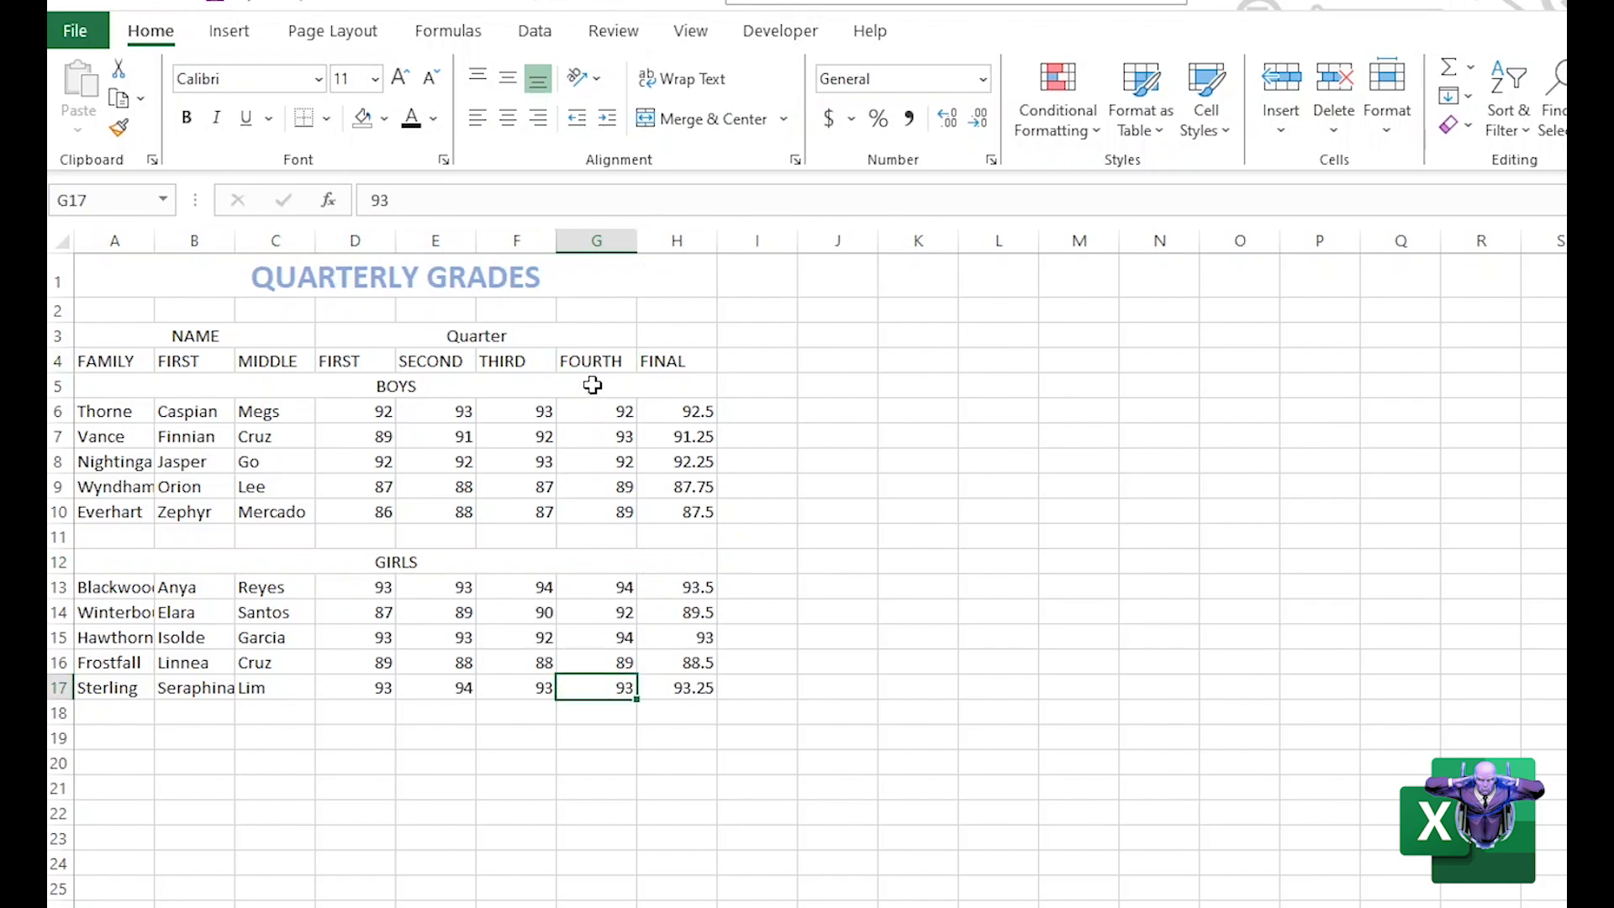
pyautogui.moveTo(593, 364); pyautogui.dragTo(583, 688)
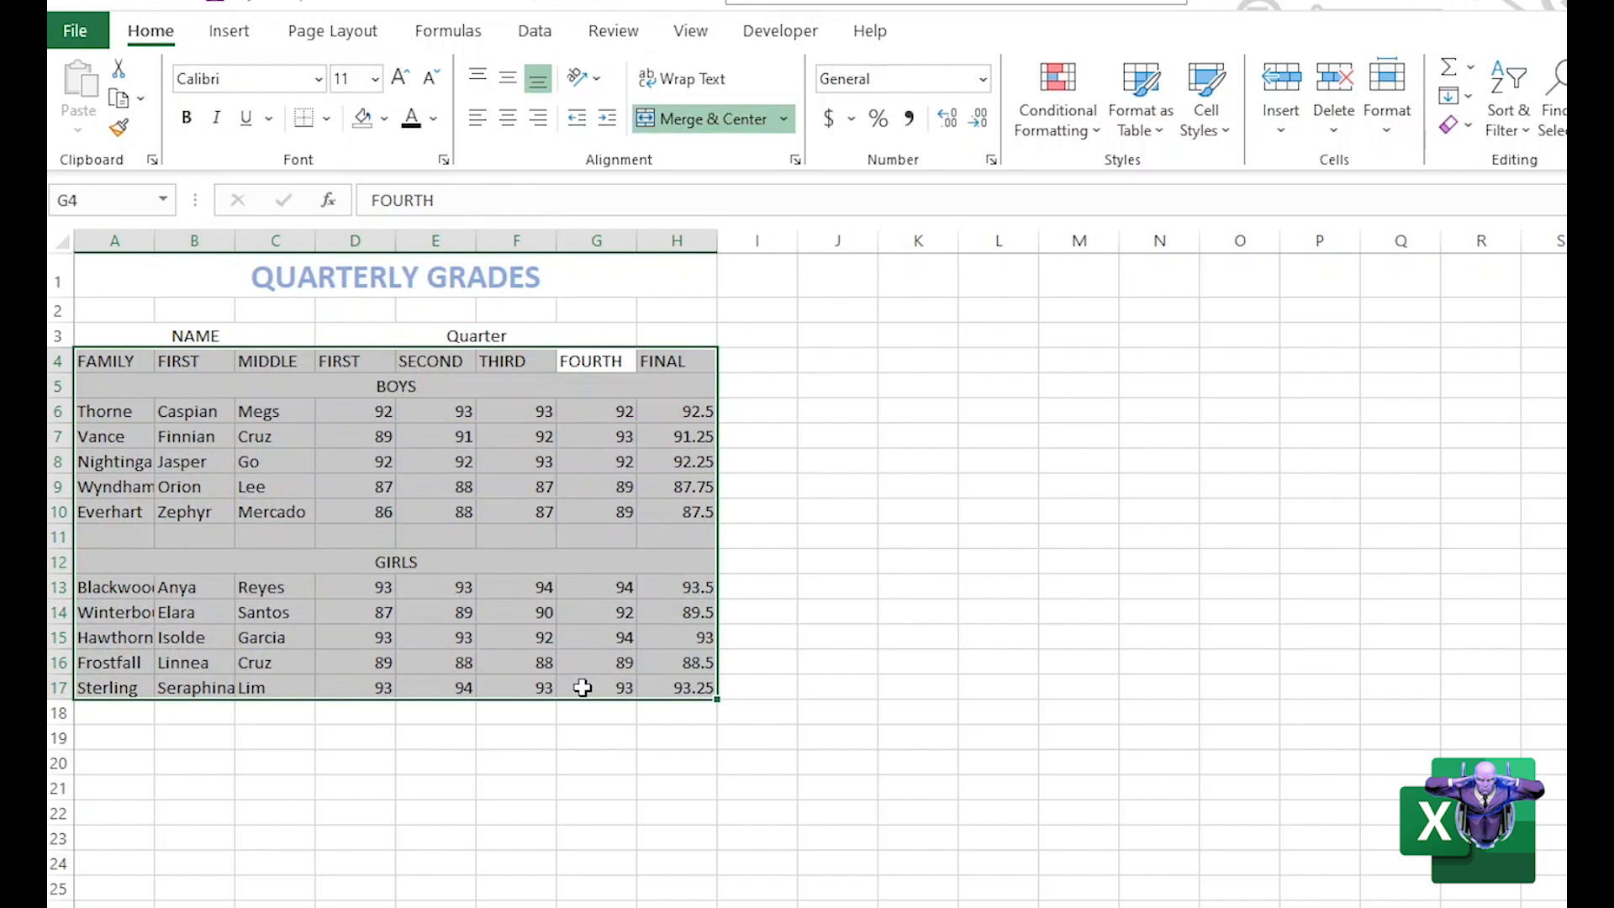
pyautogui.click(588, 461)
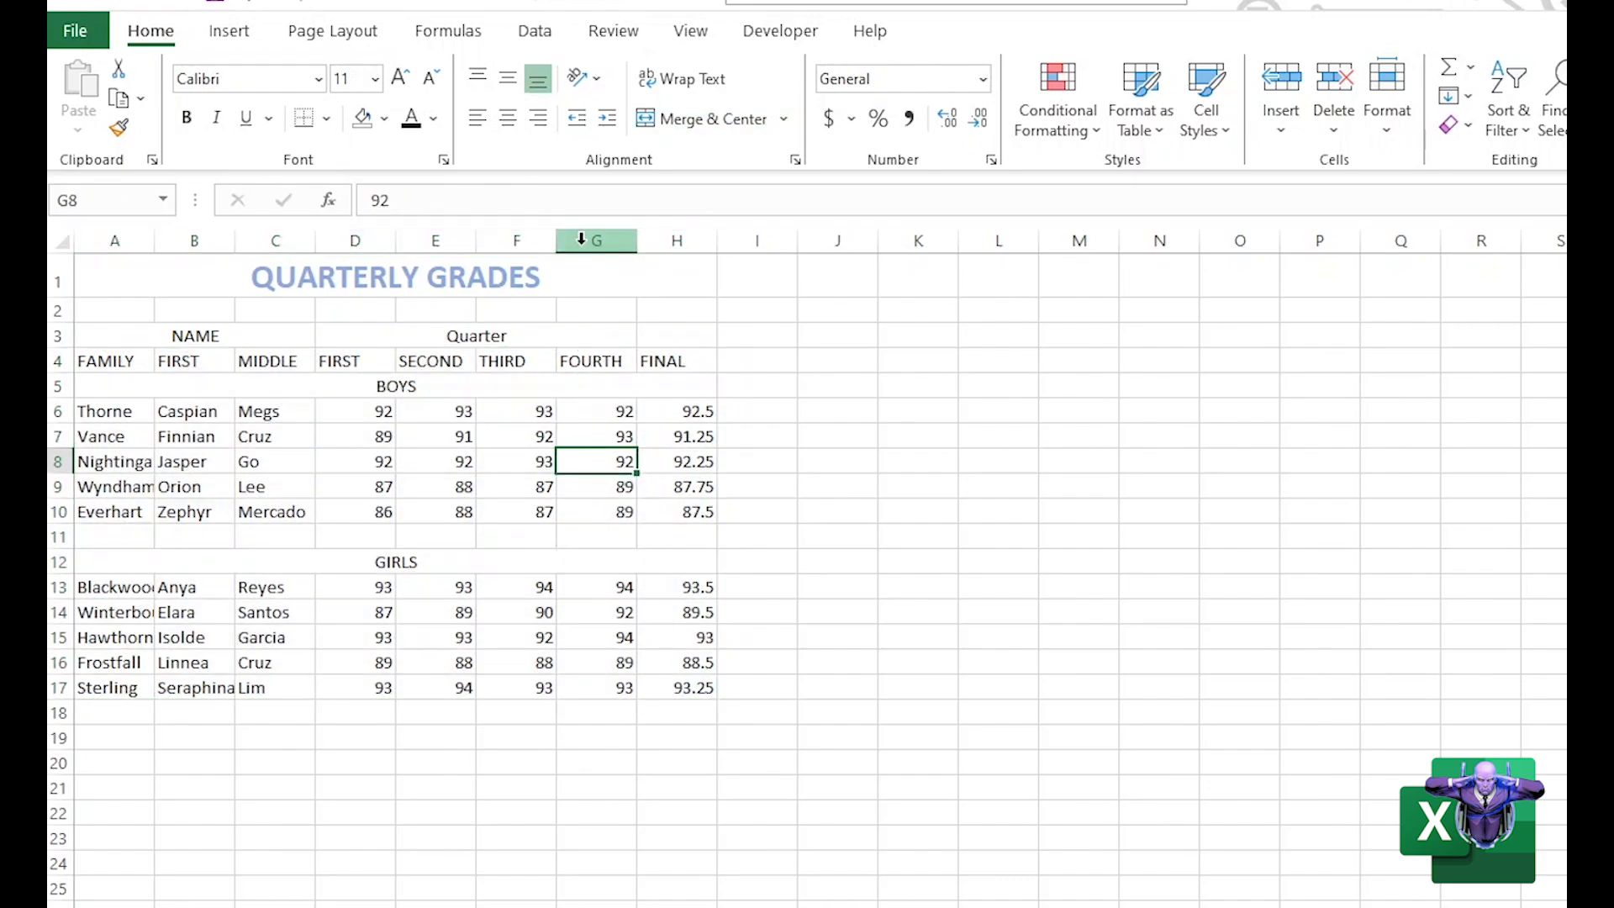
pyautogui.moveTo(587, 360); pyautogui.dragTo(580, 683)
pyautogui.press('Return')
pyautogui.click(522, 386)
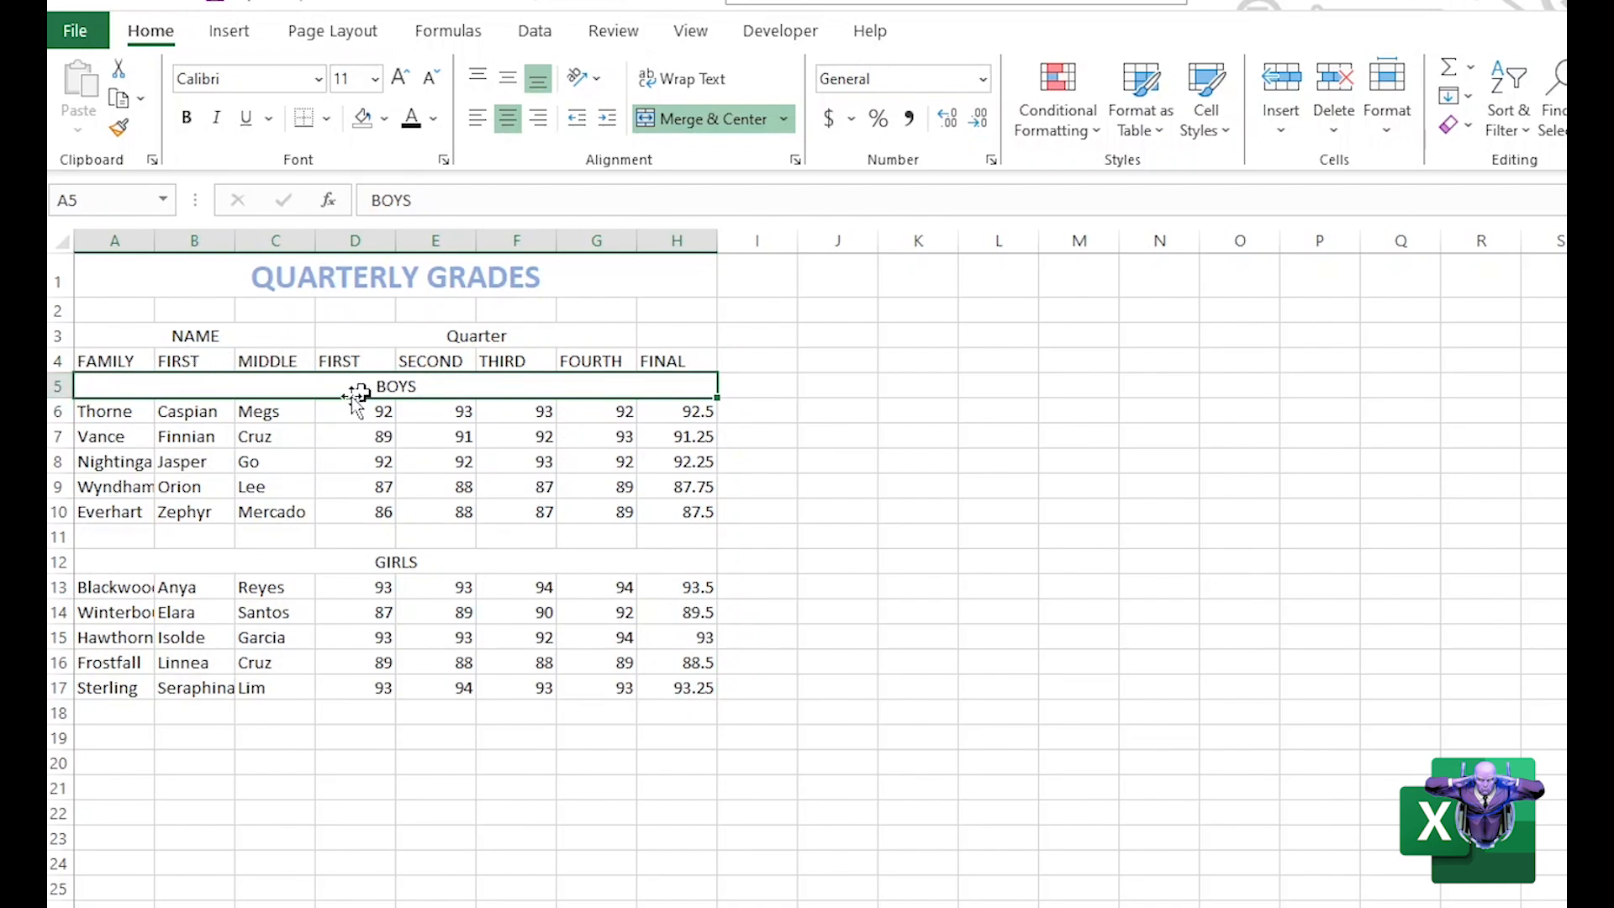
# Select the boys' fourth-quarter grades G6:G10 alone, and check how a G4:G17 selection behaves across the merged headings.
pyautogui.click(534, 459)
pyautogui.click(598, 364)
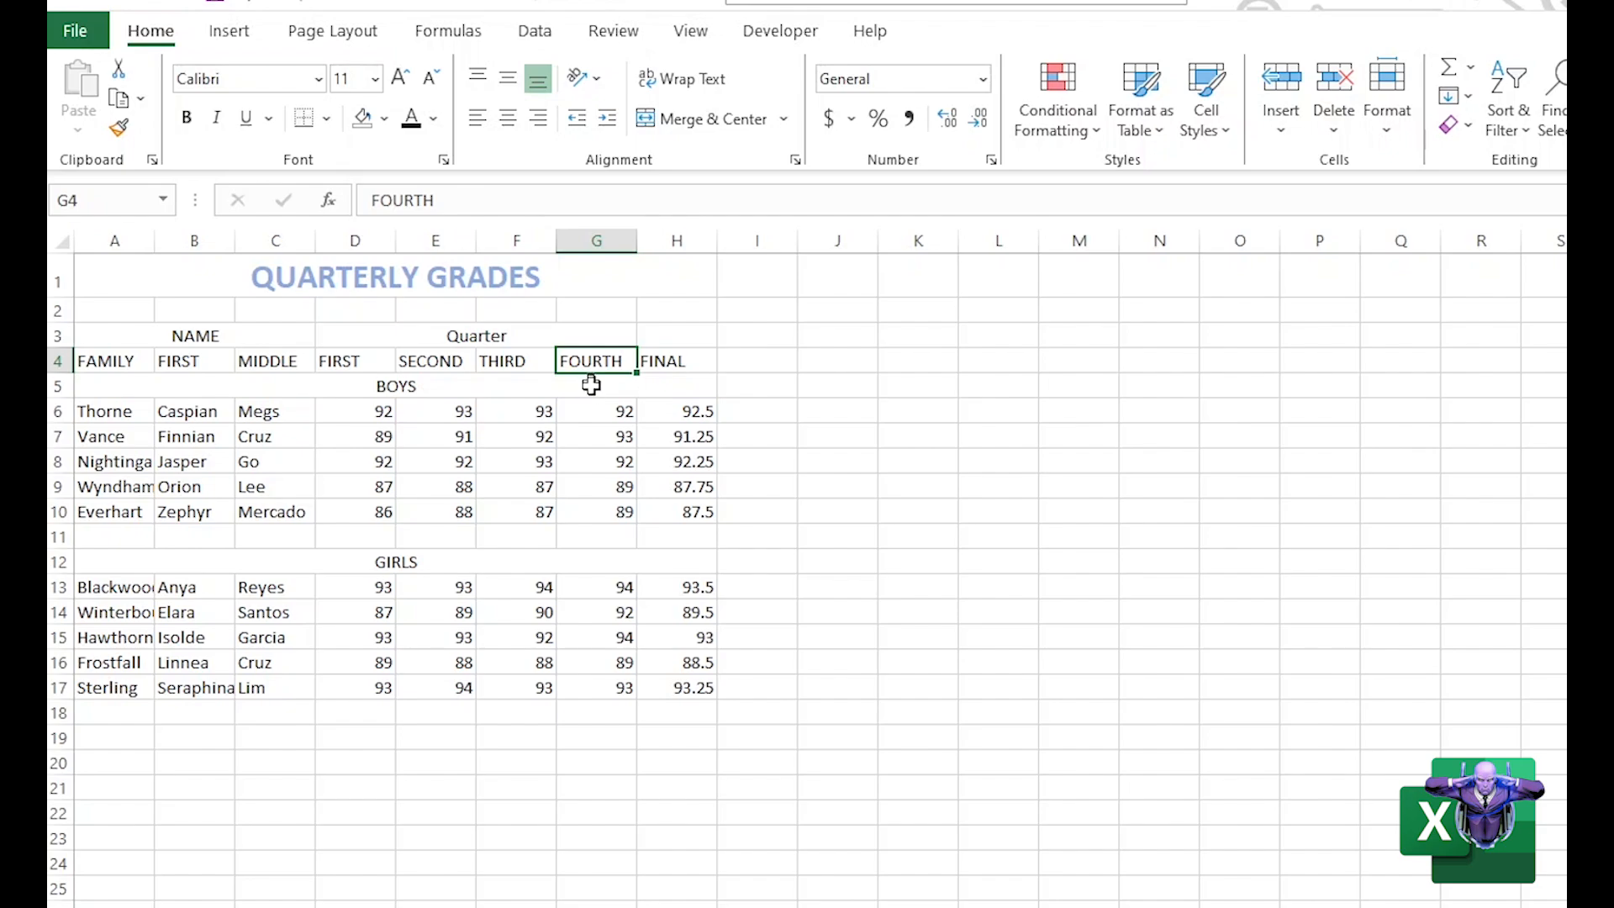
pyautogui.moveTo(592, 411); pyautogui.dragTo(588, 508)
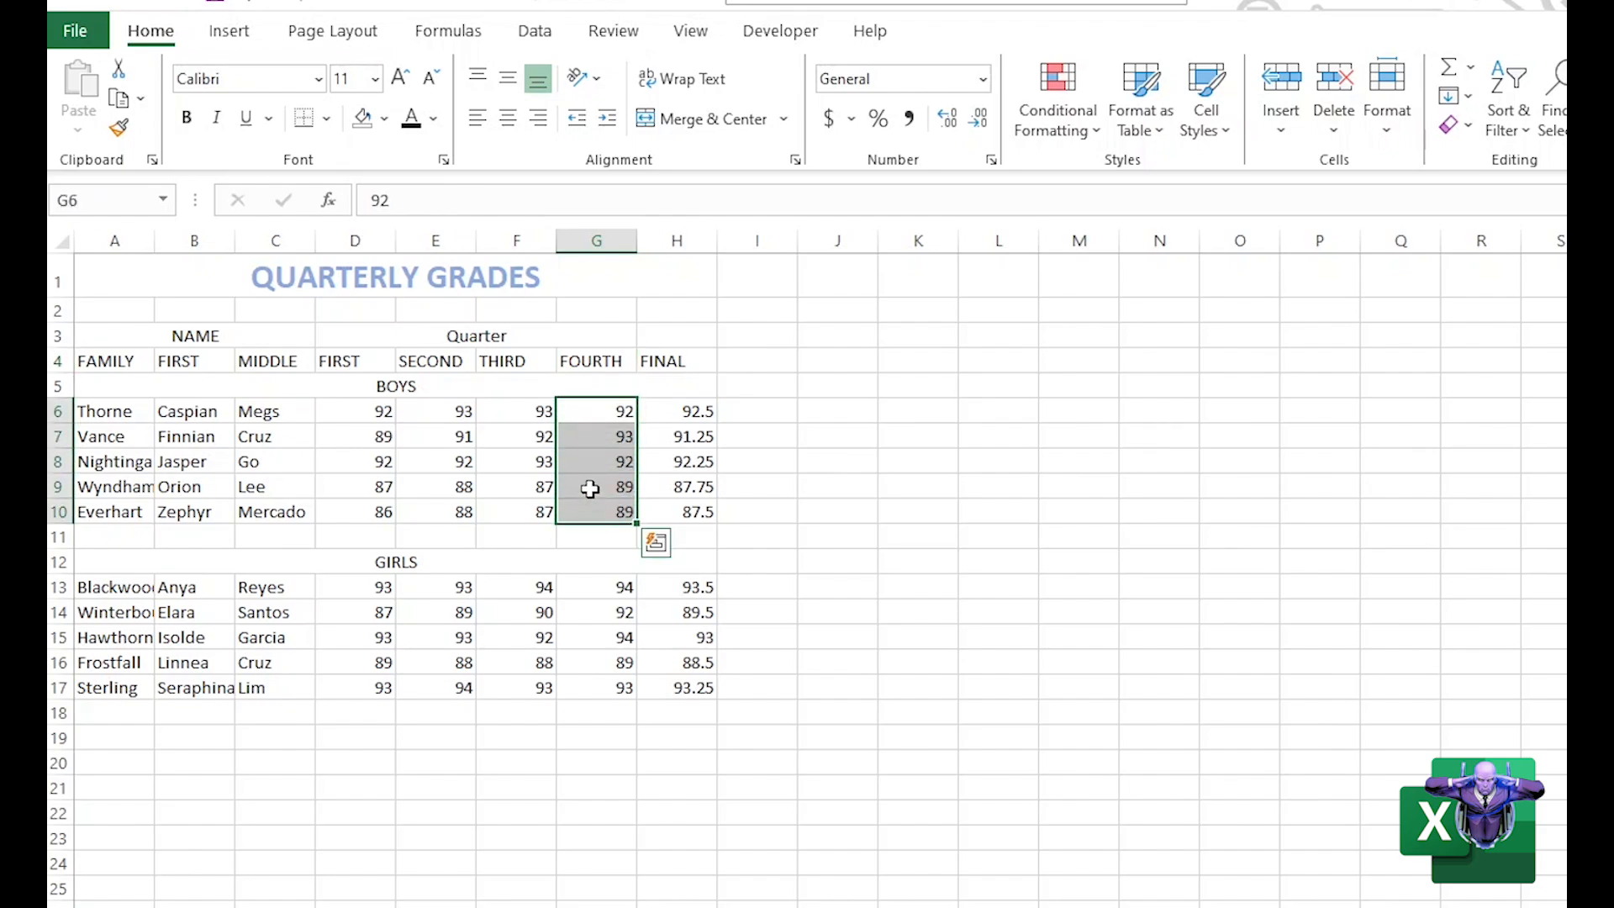
pyautogui.click(413, 385)
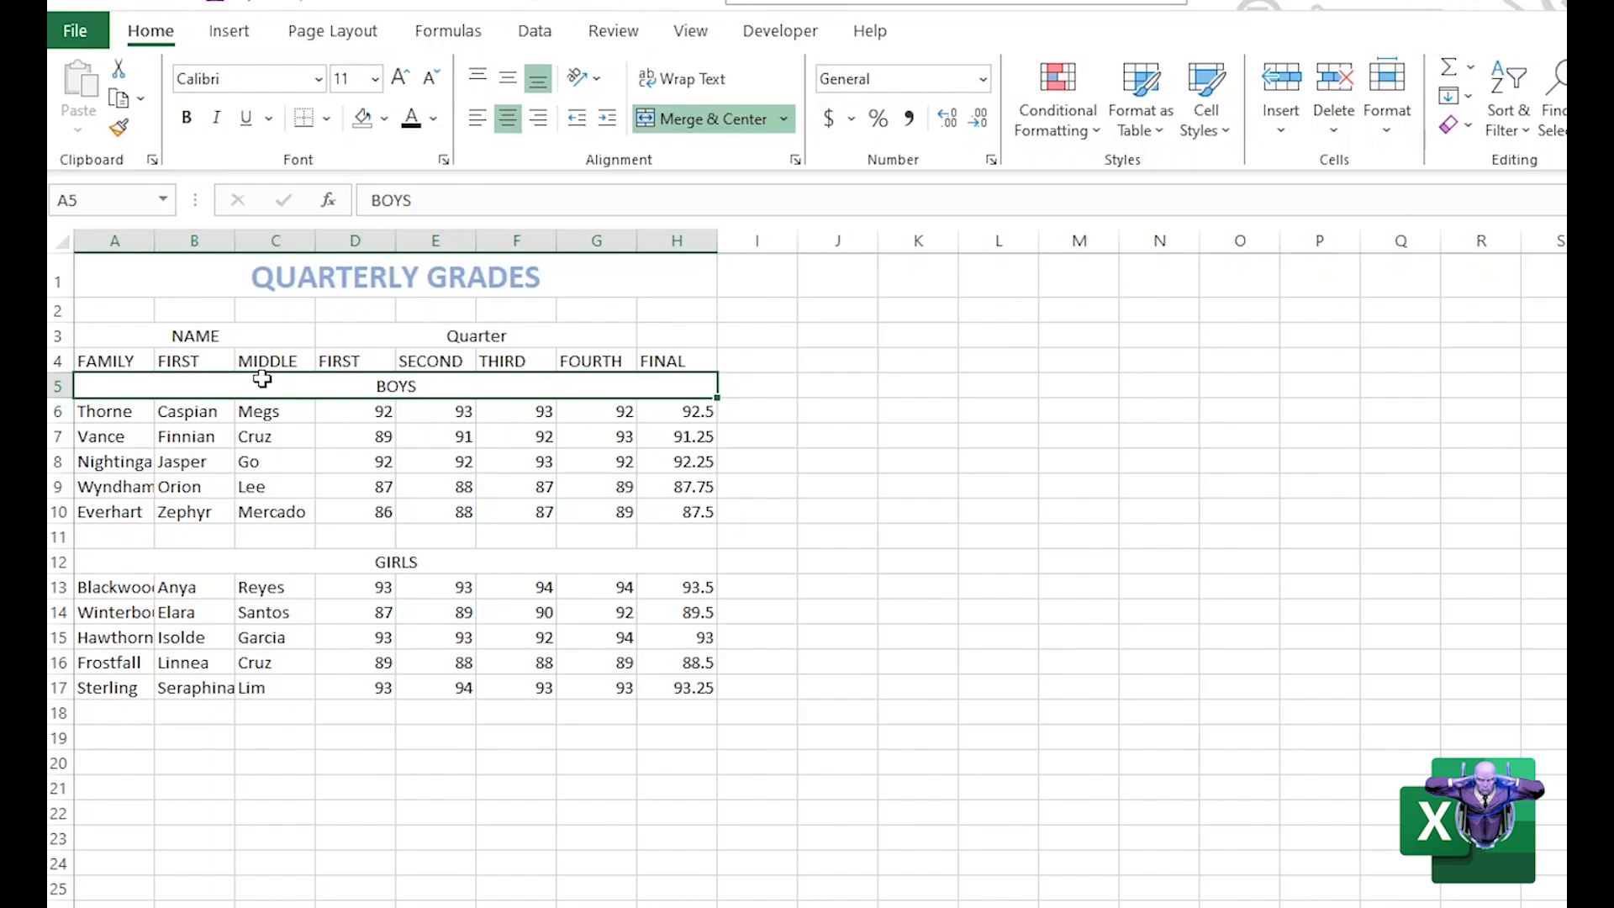
pyautogui.moveTo(576, 355); pyautogui.dragTo(588, 692)
pyautogui.click(547, 562)
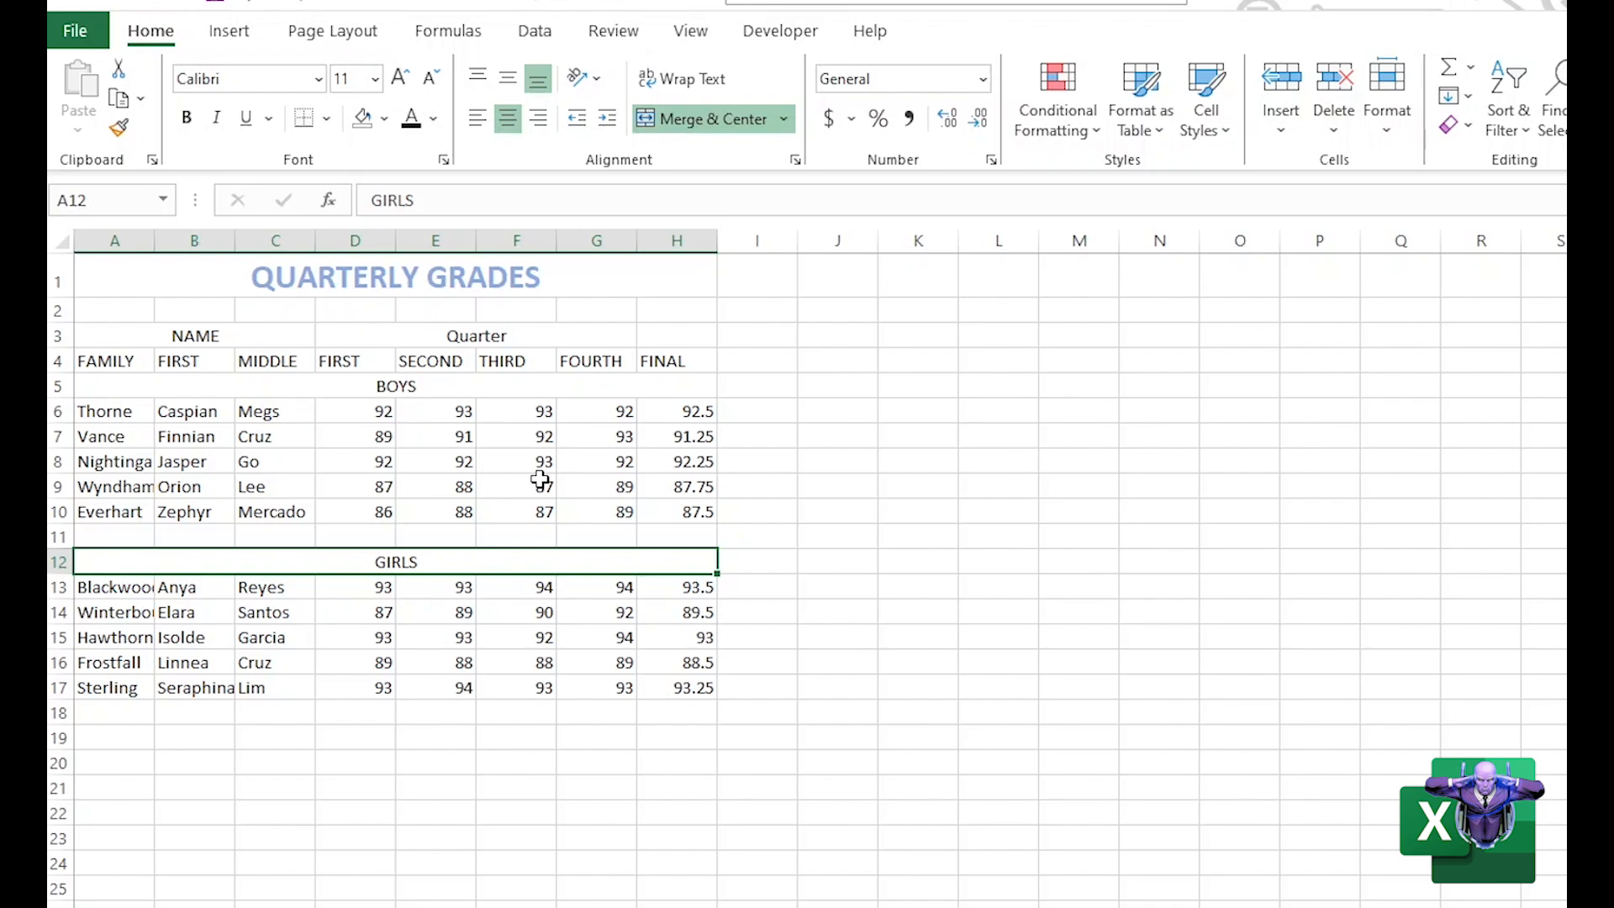
pyautogui.click(577, 484)
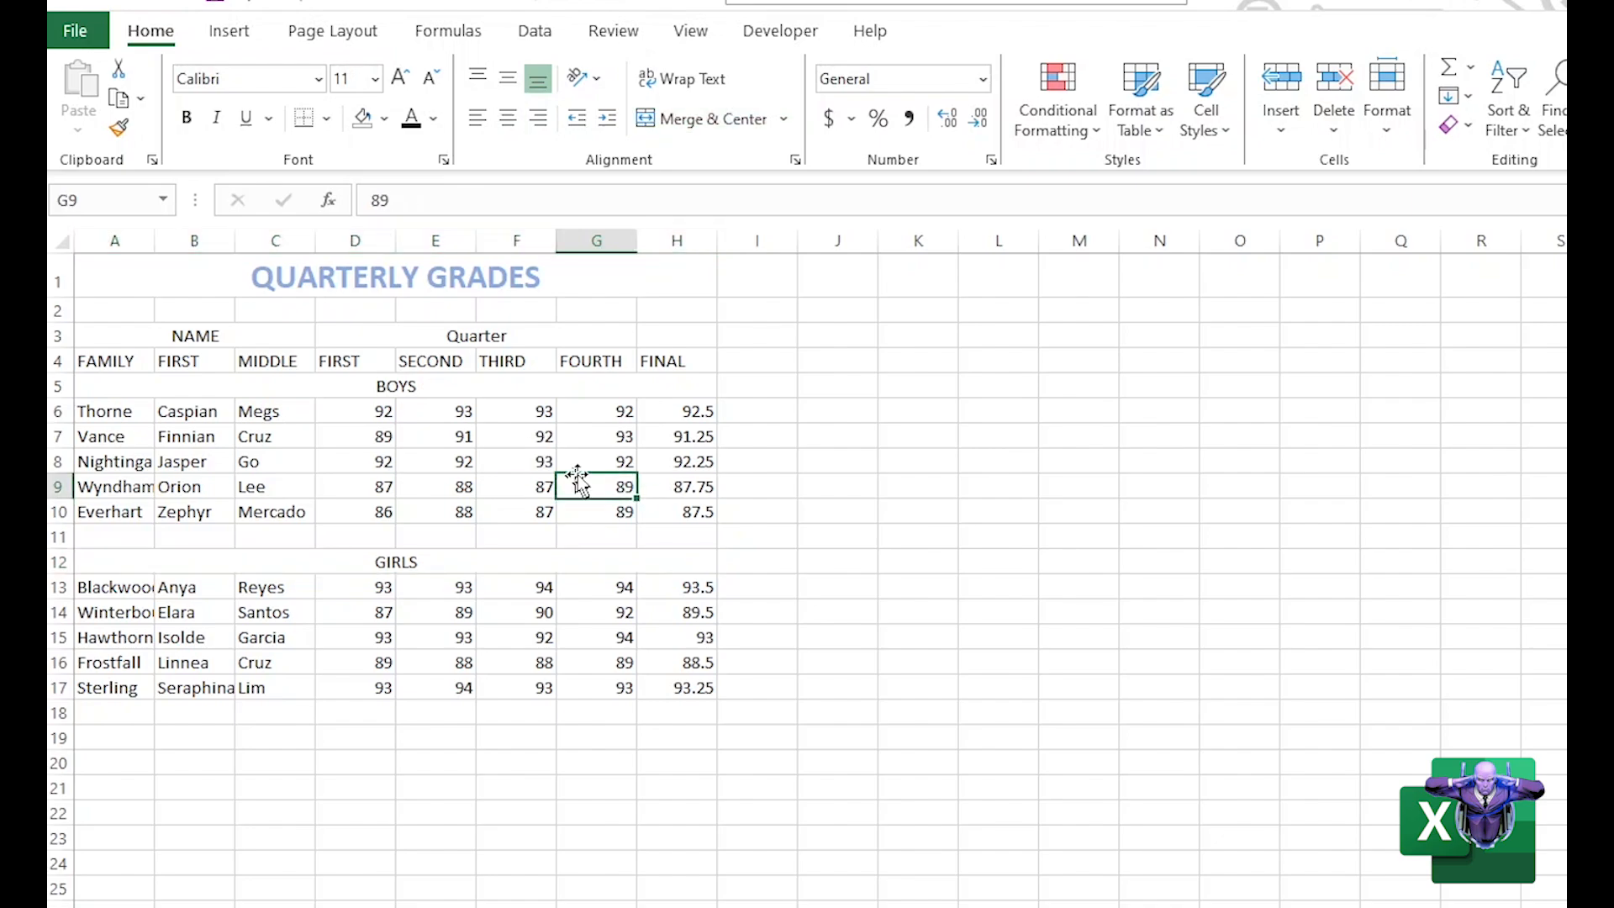
# Test selecting the FOURTH column downward and upward, and the SECOND column from E4 to E17, across the merged rows.
pyautogui.moveTo(593, 356); pyautogui.dragTo(600, 537)
pyautogui.moveTo(592, 688); pyautogui.dragTo(598, 464)
pyautogui.click(598, 412)
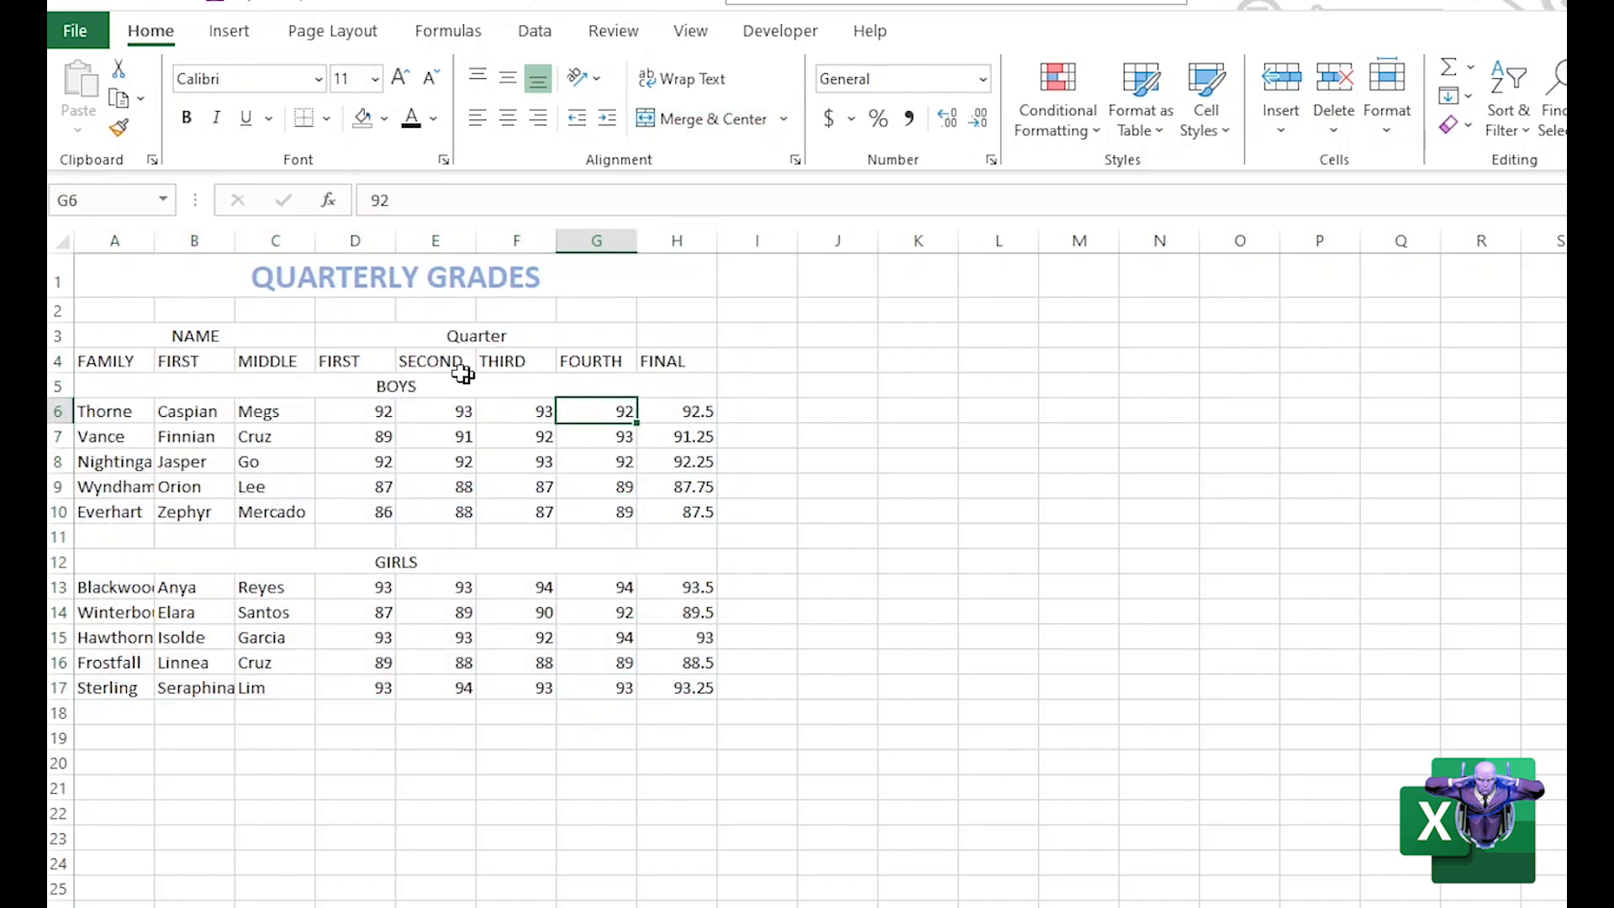
pyautogui.moveTo(402, 357); pyautogui.dragTo(407, 692)
pyautogui.click(528, 685)
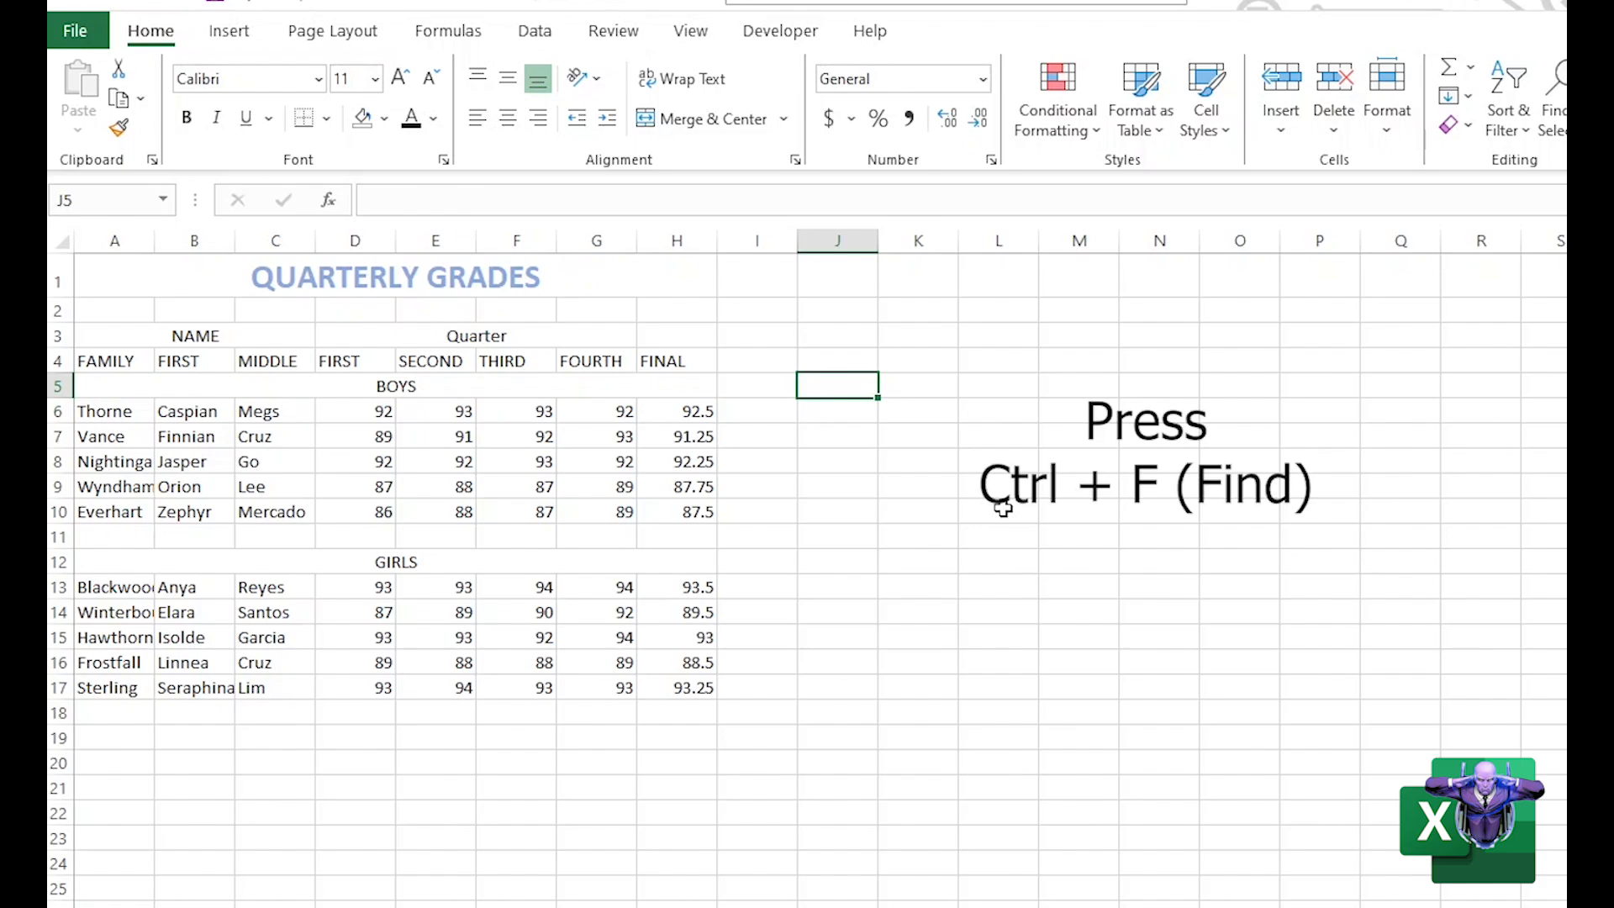
# Find all cells in the sheet whose format has Merge cells enabled, leaving the search text empty.
pyautogui.hotkey('ctrl', 'f')
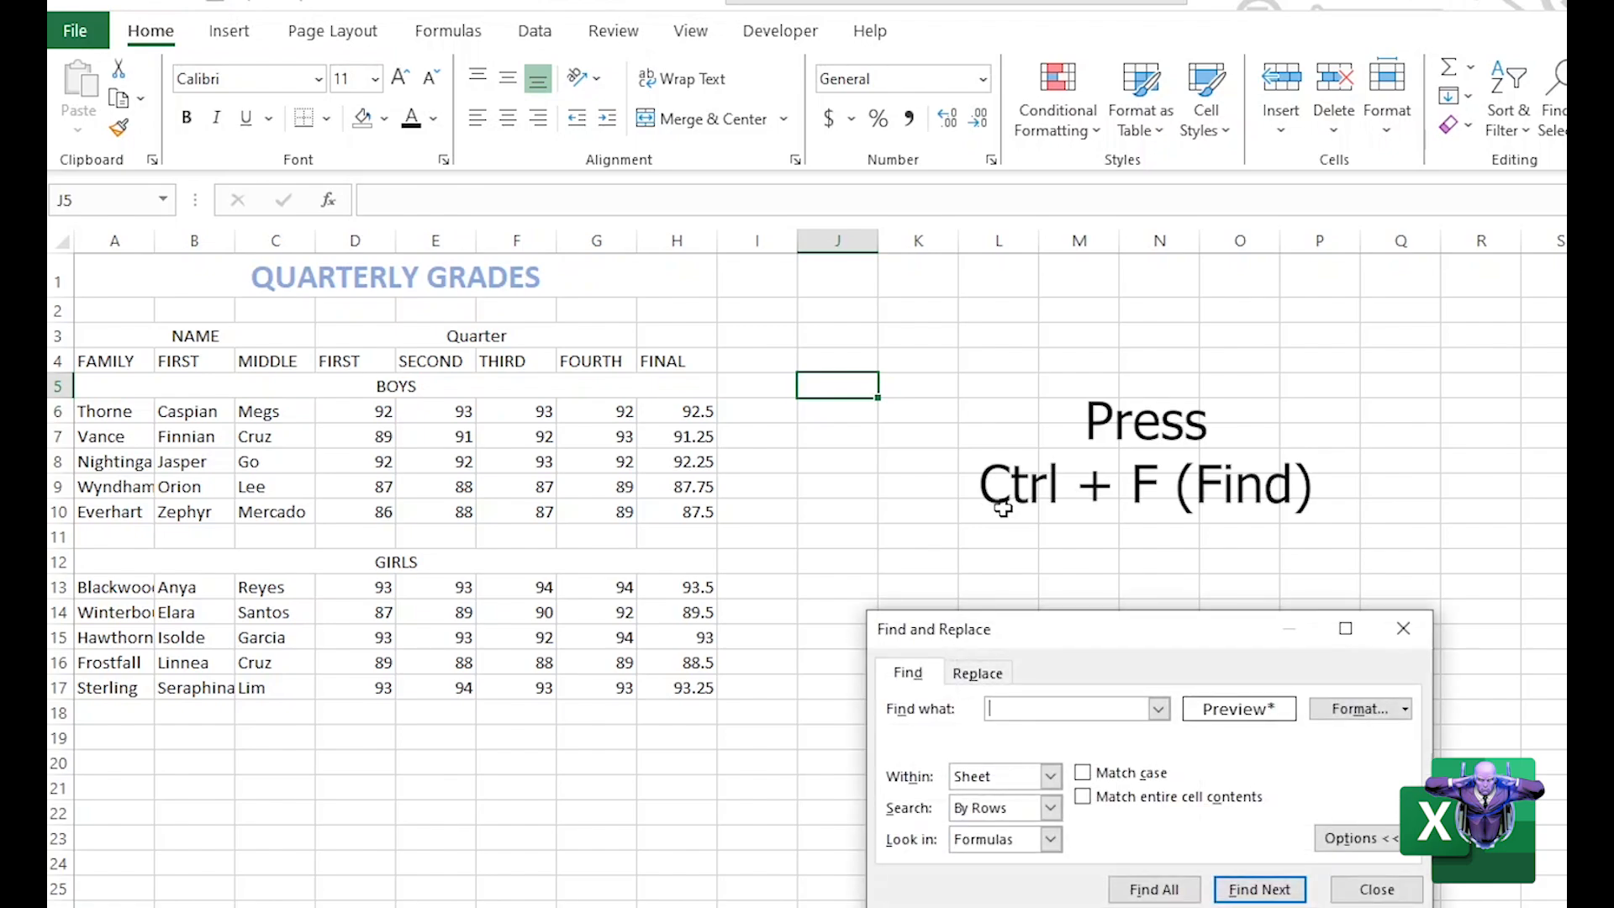
pyautogui.moveTo(1166, 634); pyautogui.dragTo(1063, 407)
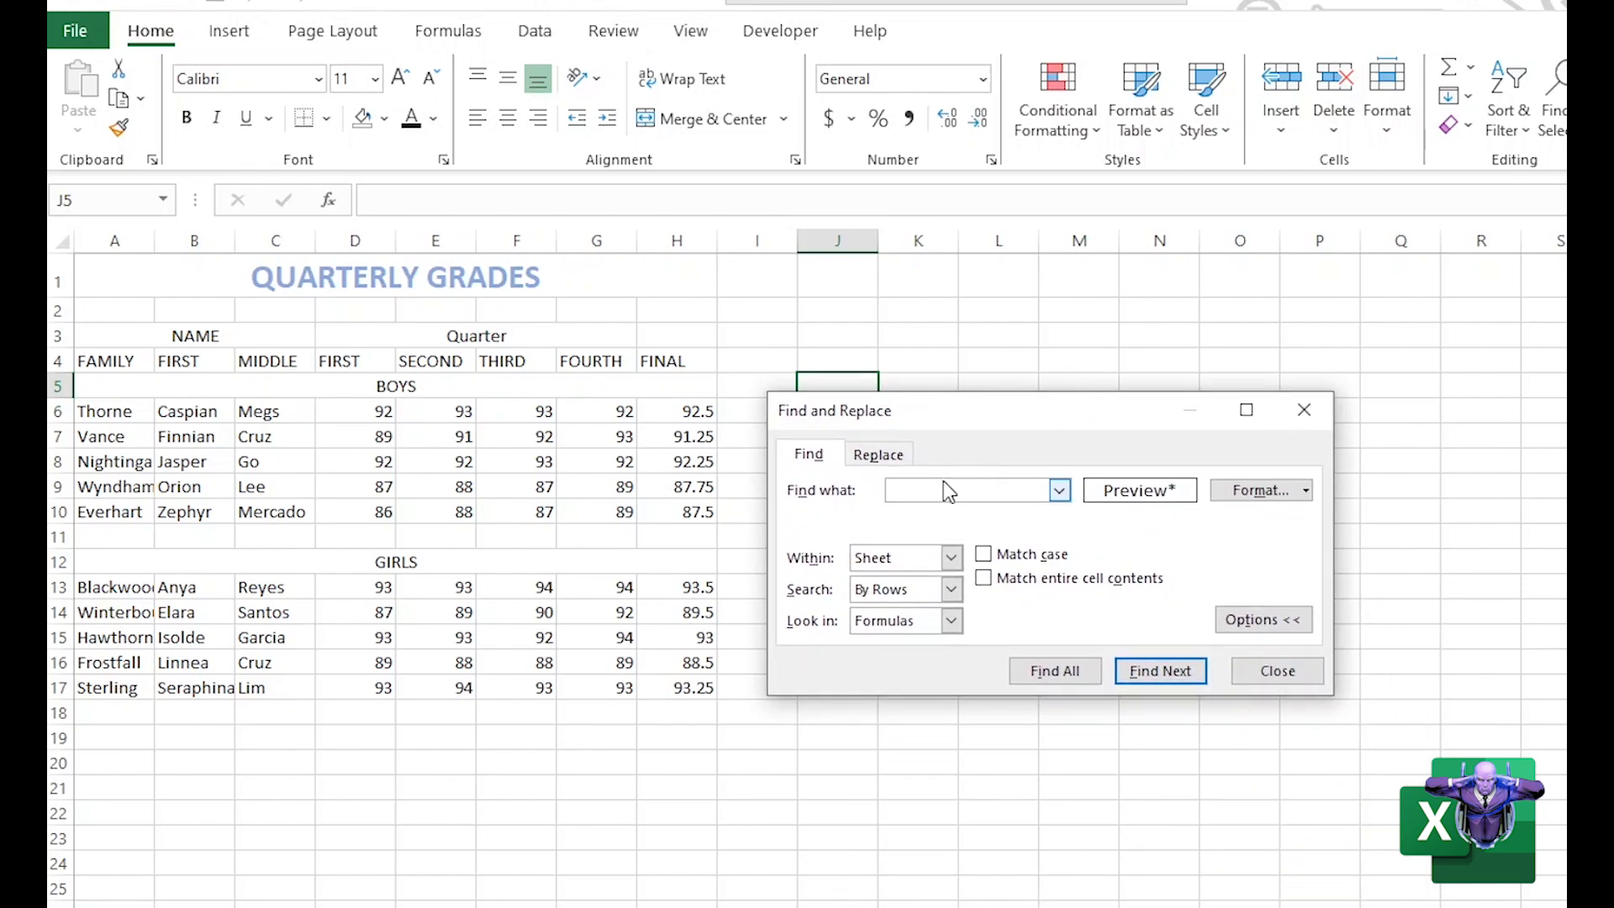
pyautogui.click(1265, 492)
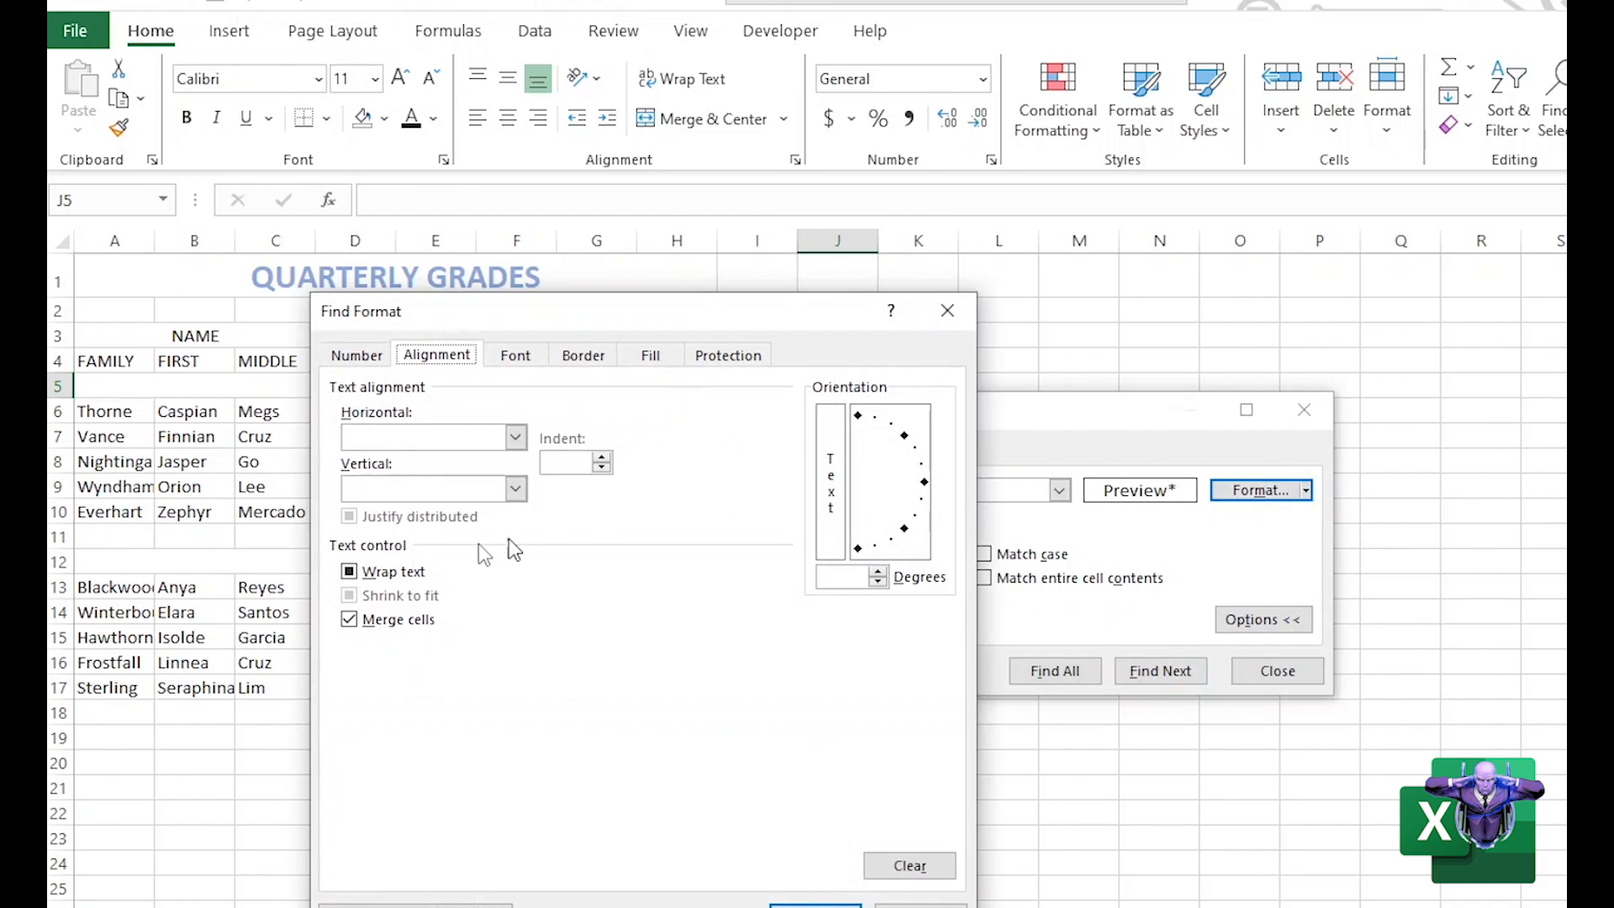
pyautogui.click(354, 624)
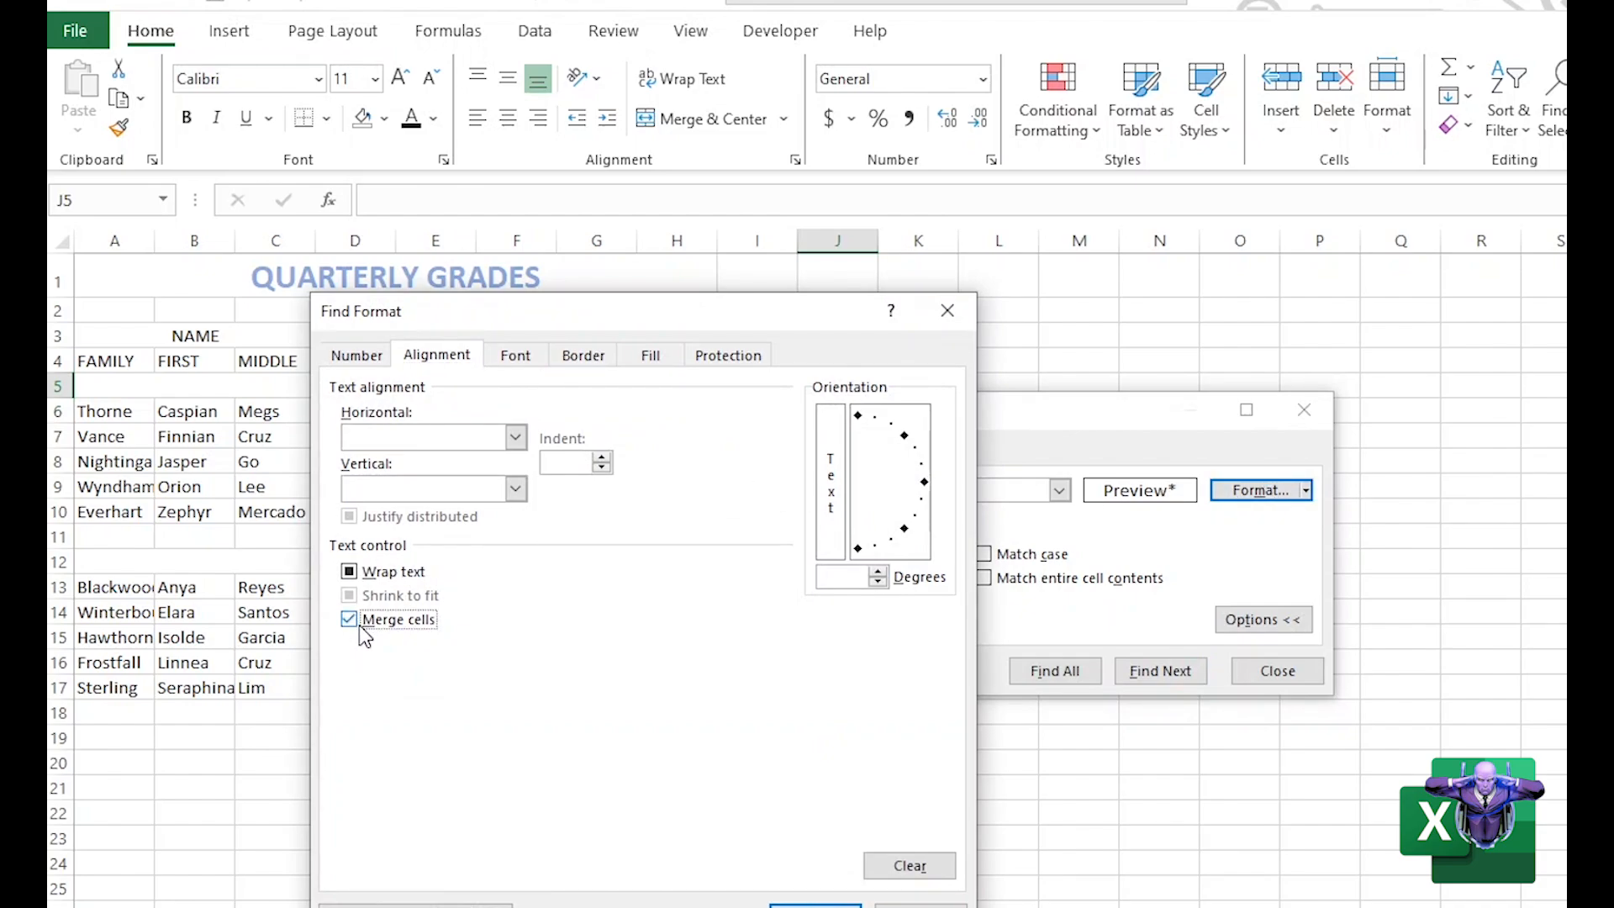
pyautogui.click(782, 905)
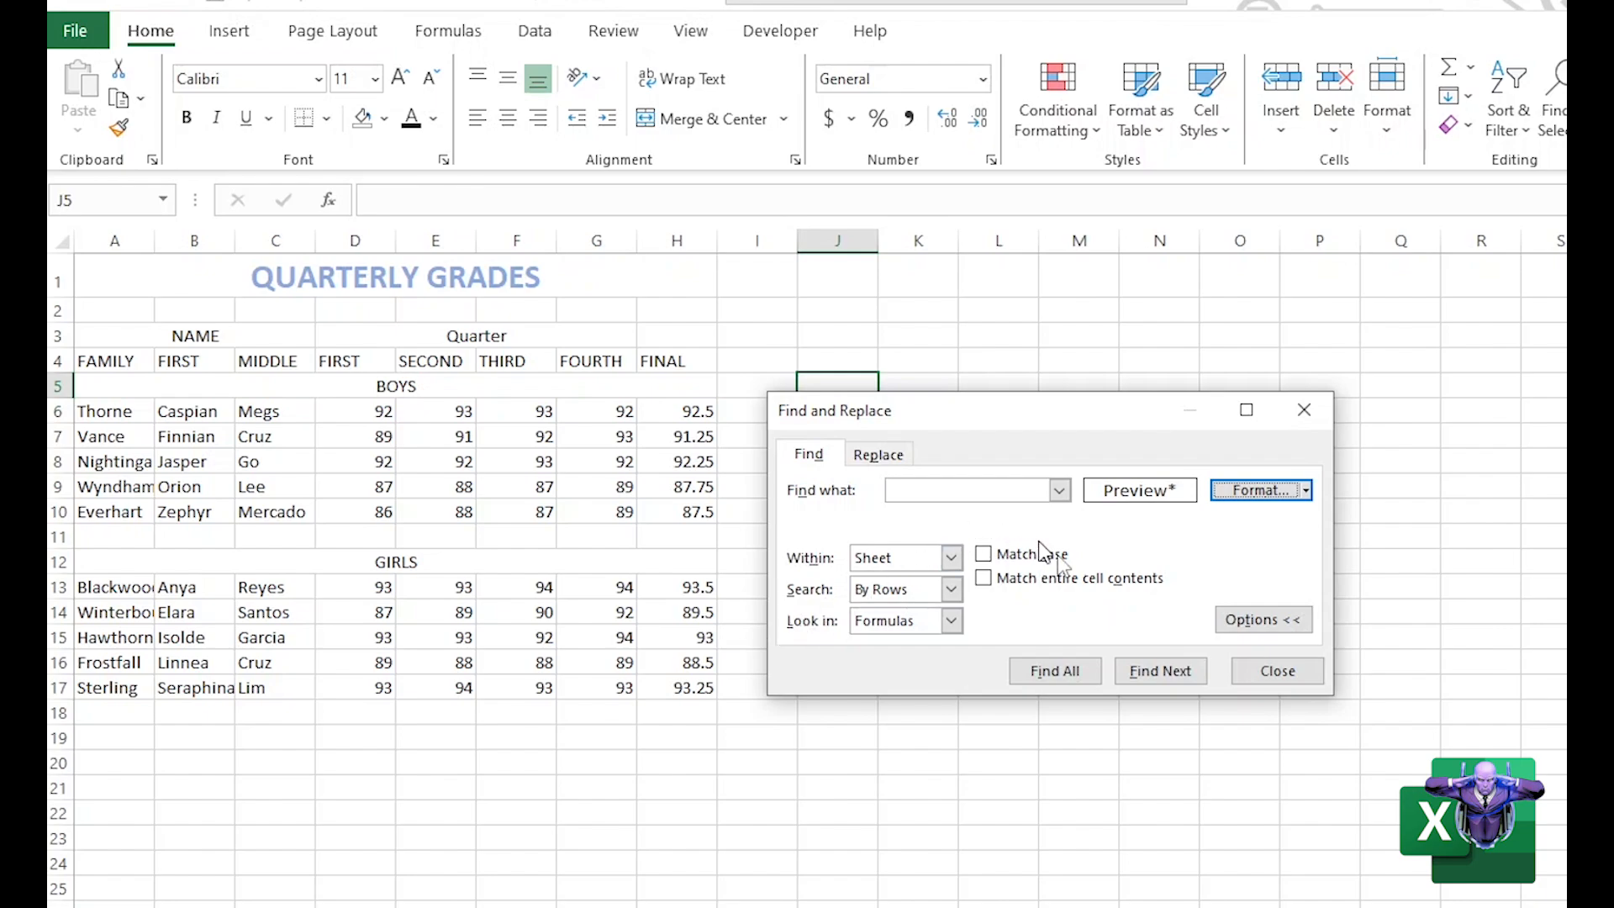
pyautogui.click(1042, 673)
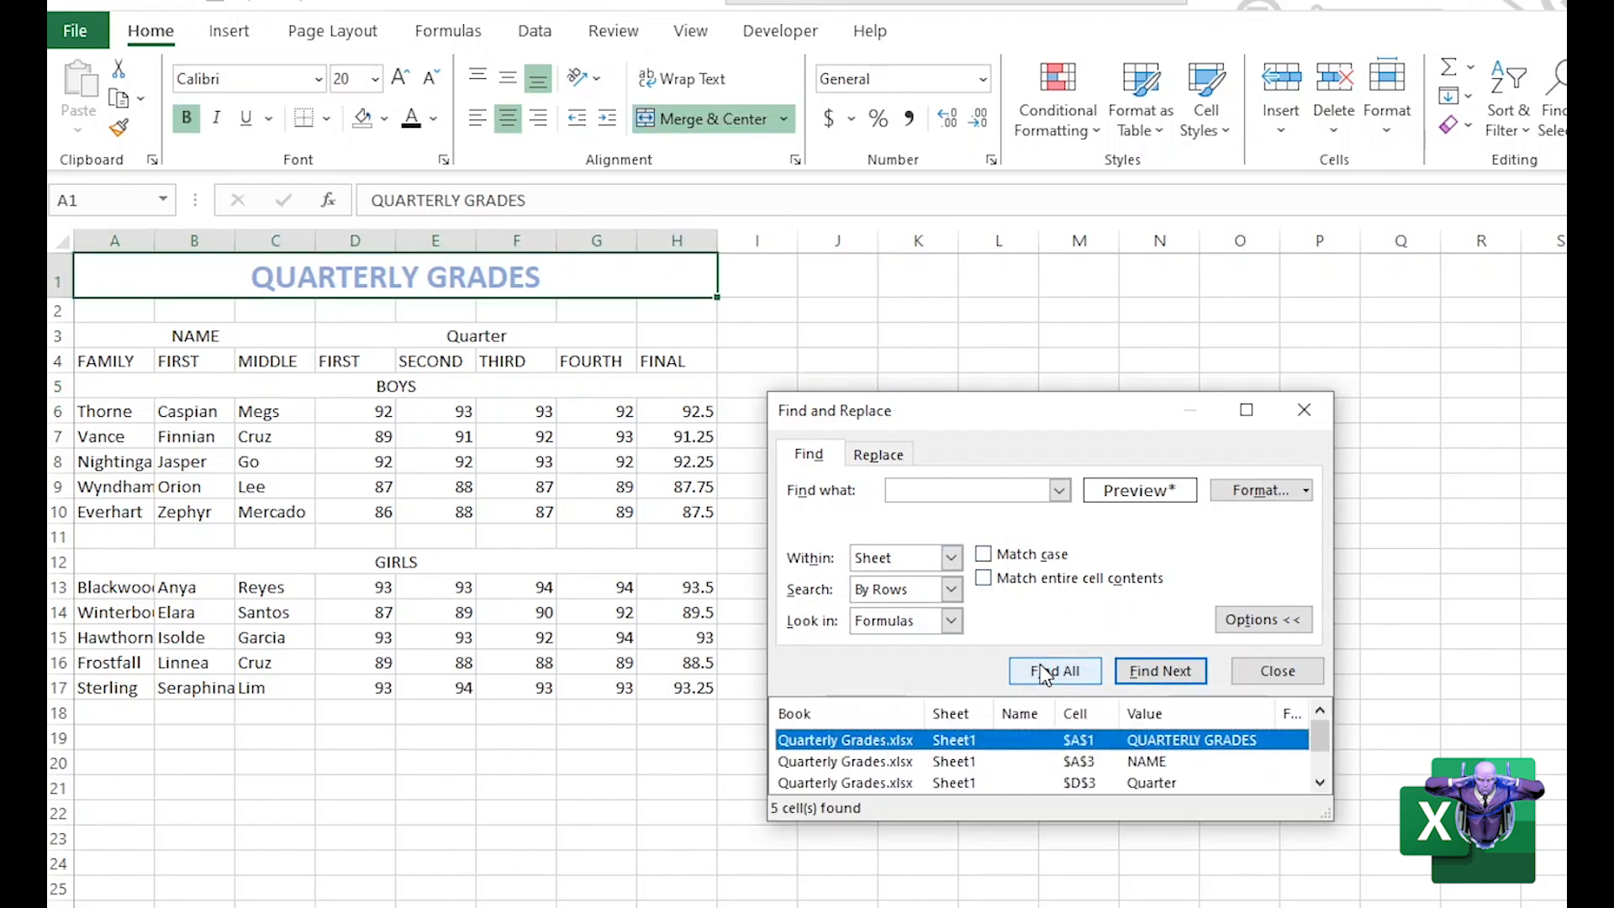
# Enlarge the search results list and jump to the NAME, Quarter, BOYS and GIRLS cells in turn to inspect each merged range.
pyautogui.moveTo(957, 824); pyautogui.dragTo(955, 903)
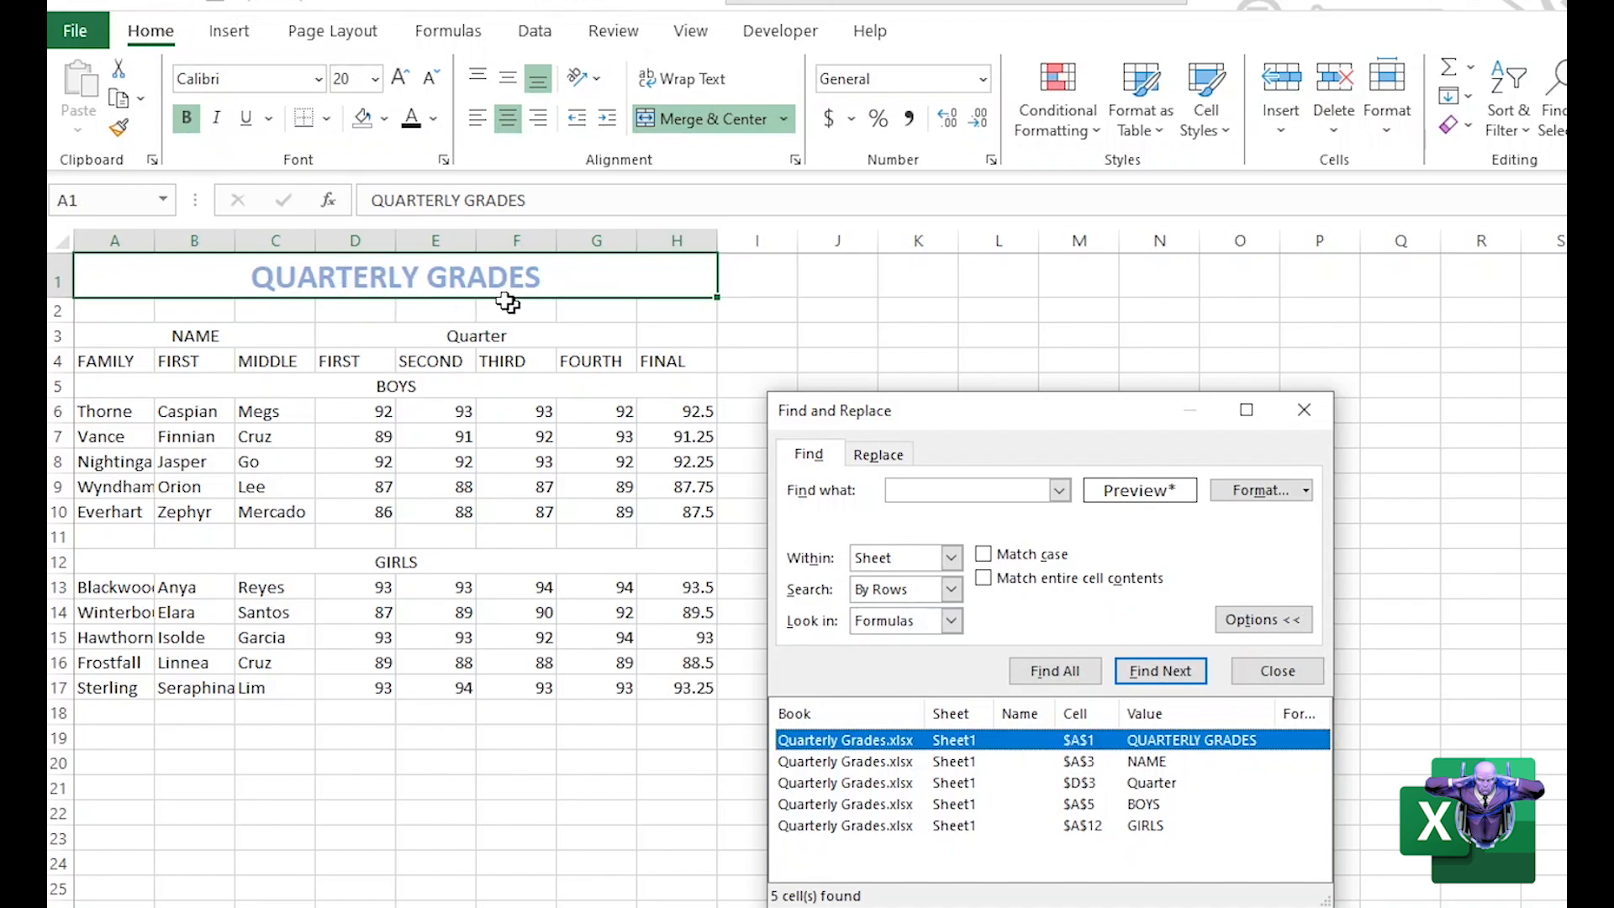
pyautogui.click(861, 766)
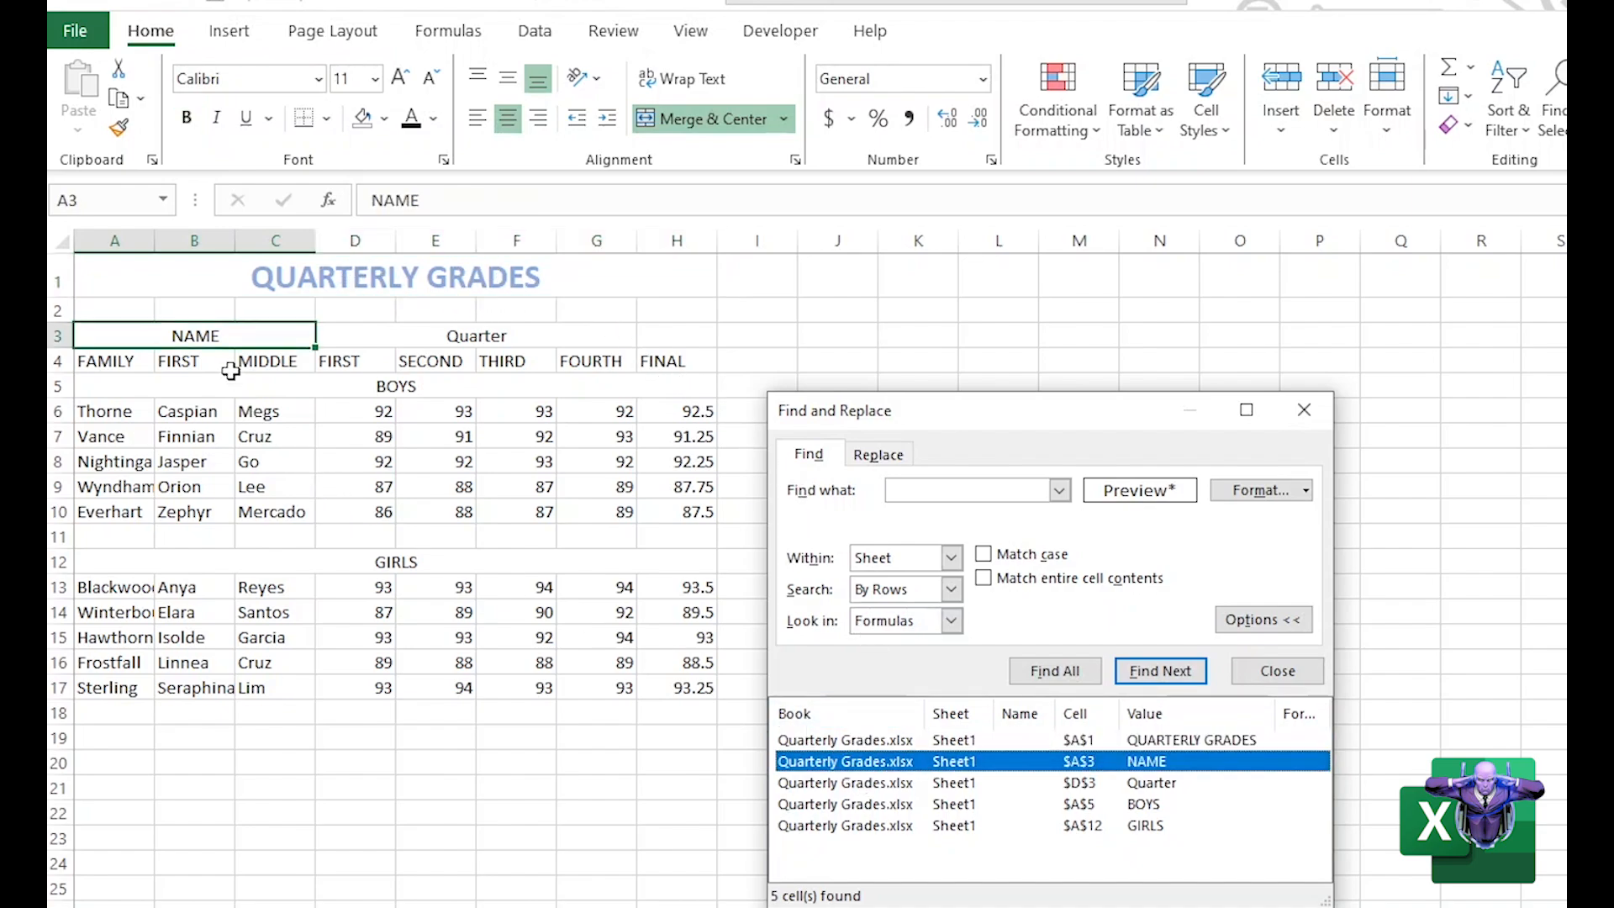
pyautogui.click(841, 783)
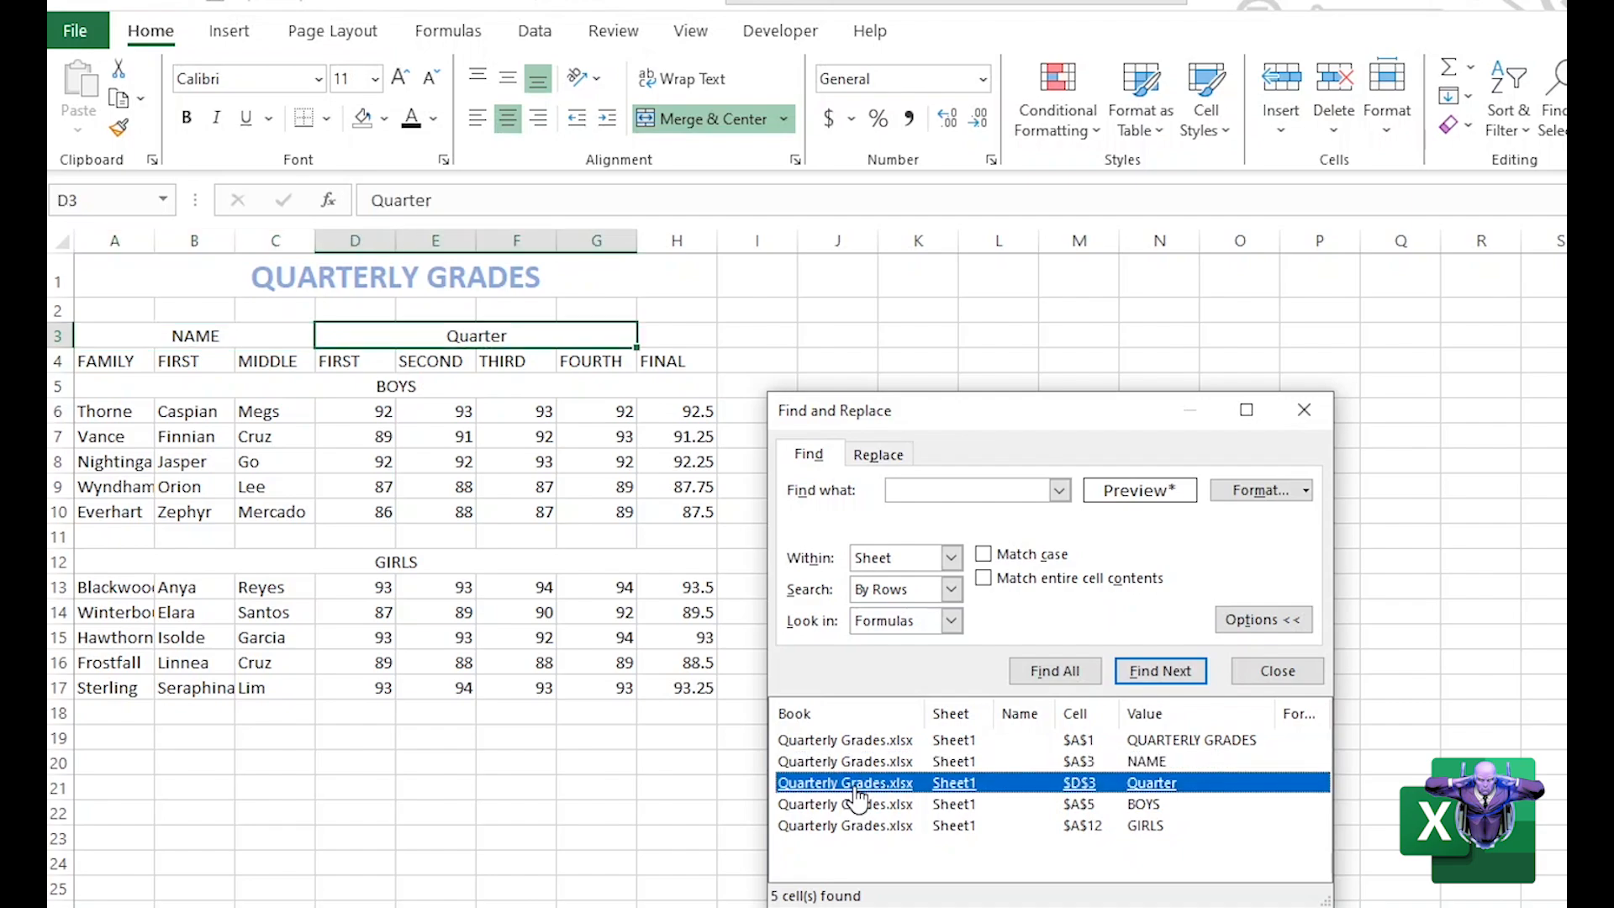
pyautogui.click(809, 805)
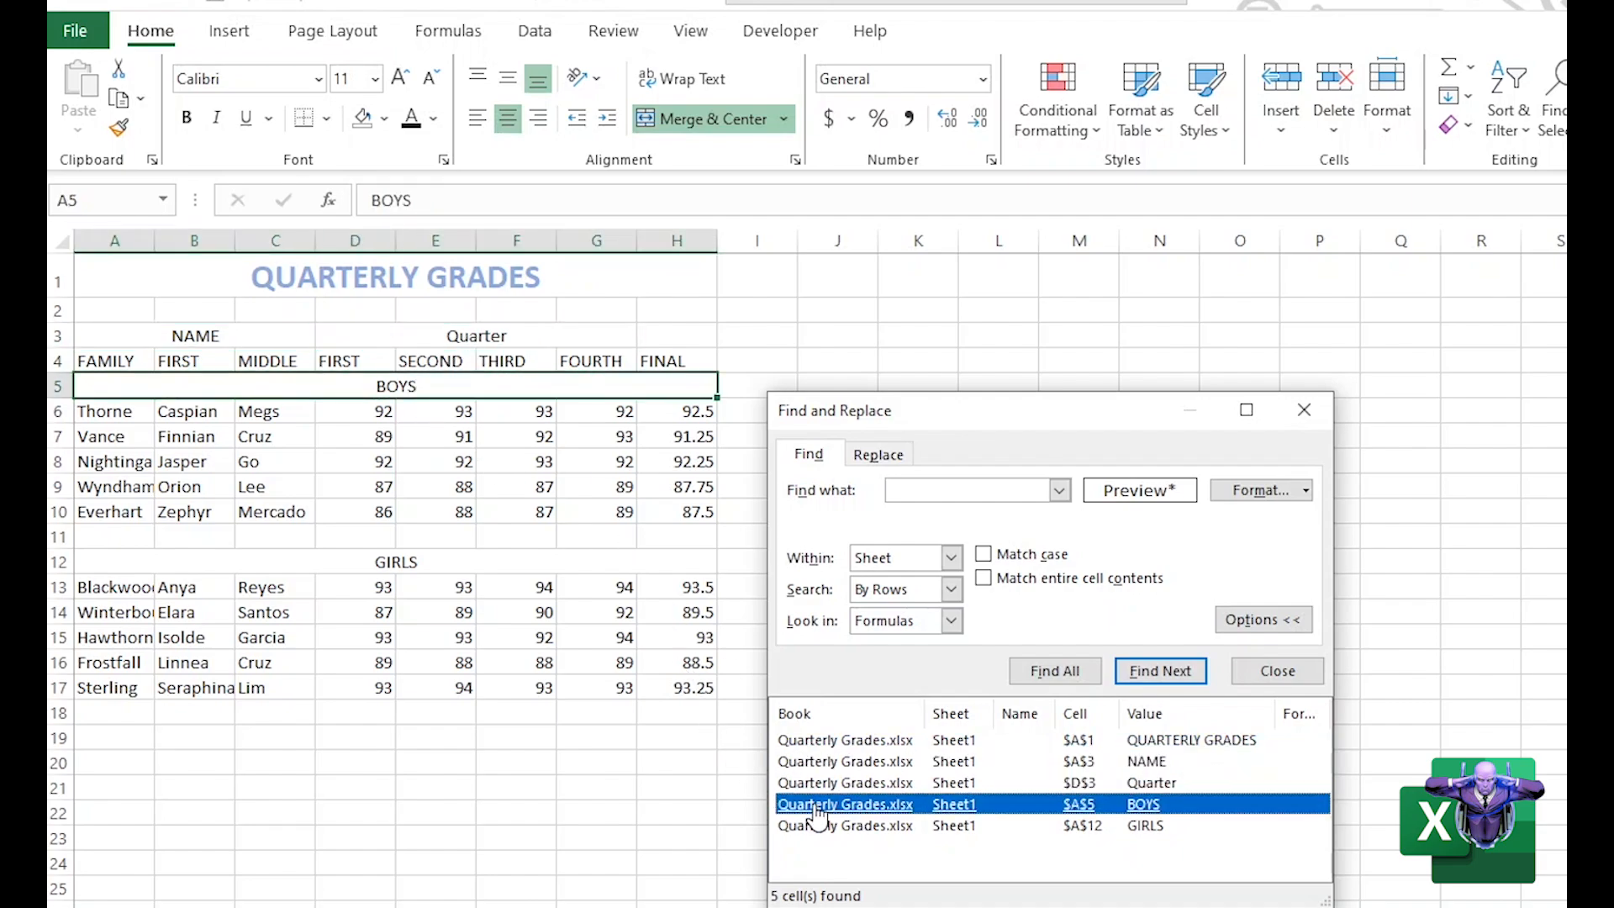
pyautogui.click(840, 826)
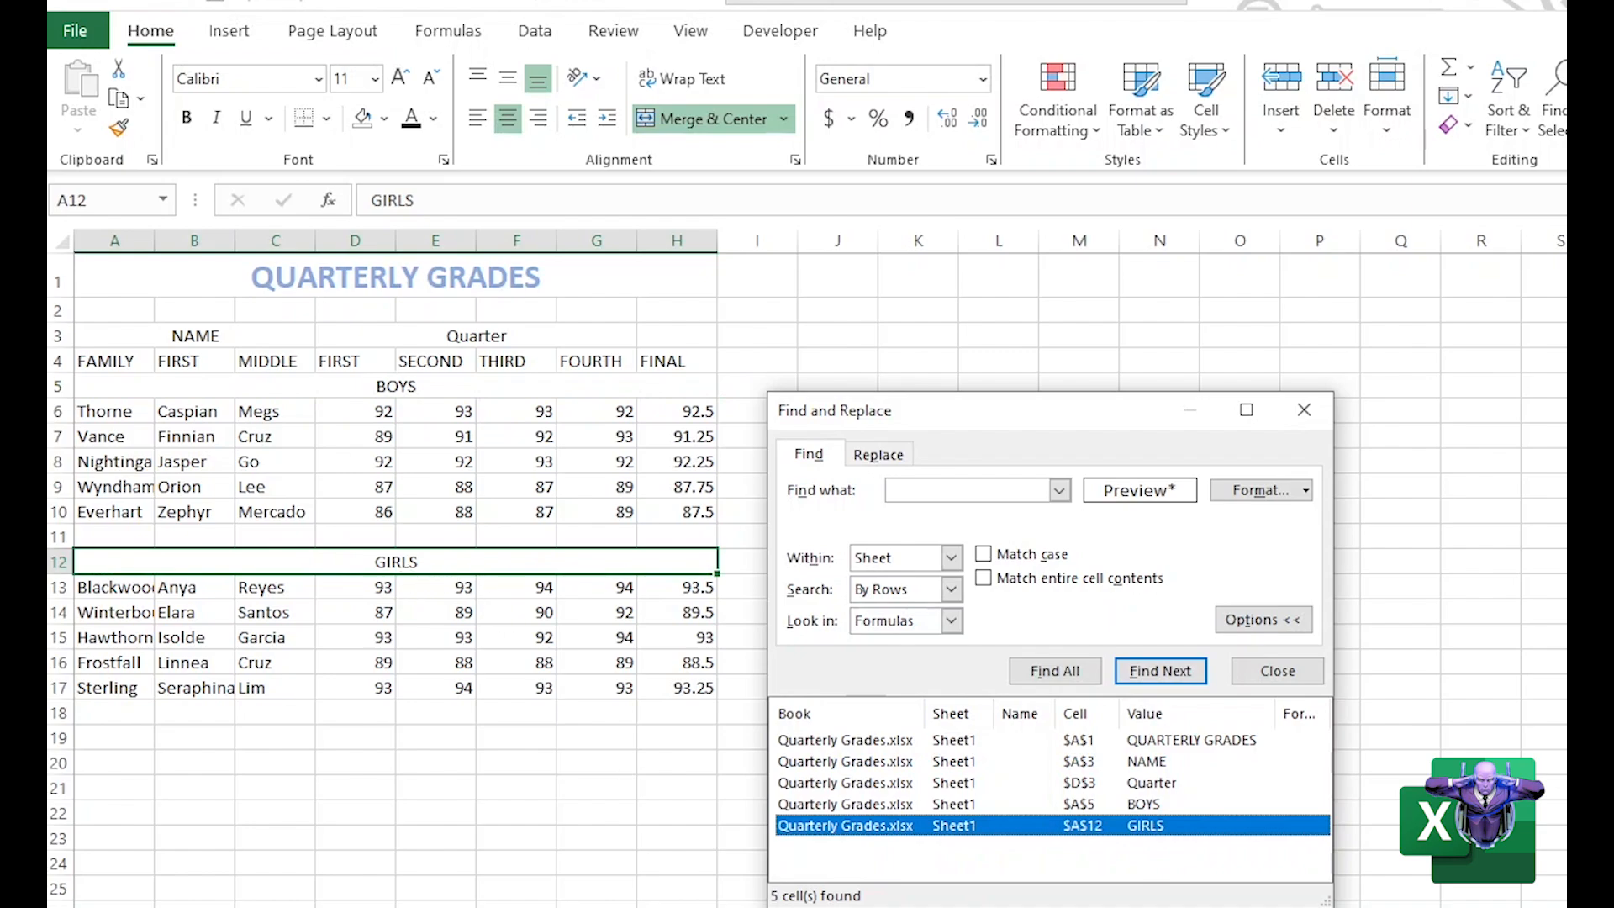
pyautogui.click(890, 862)
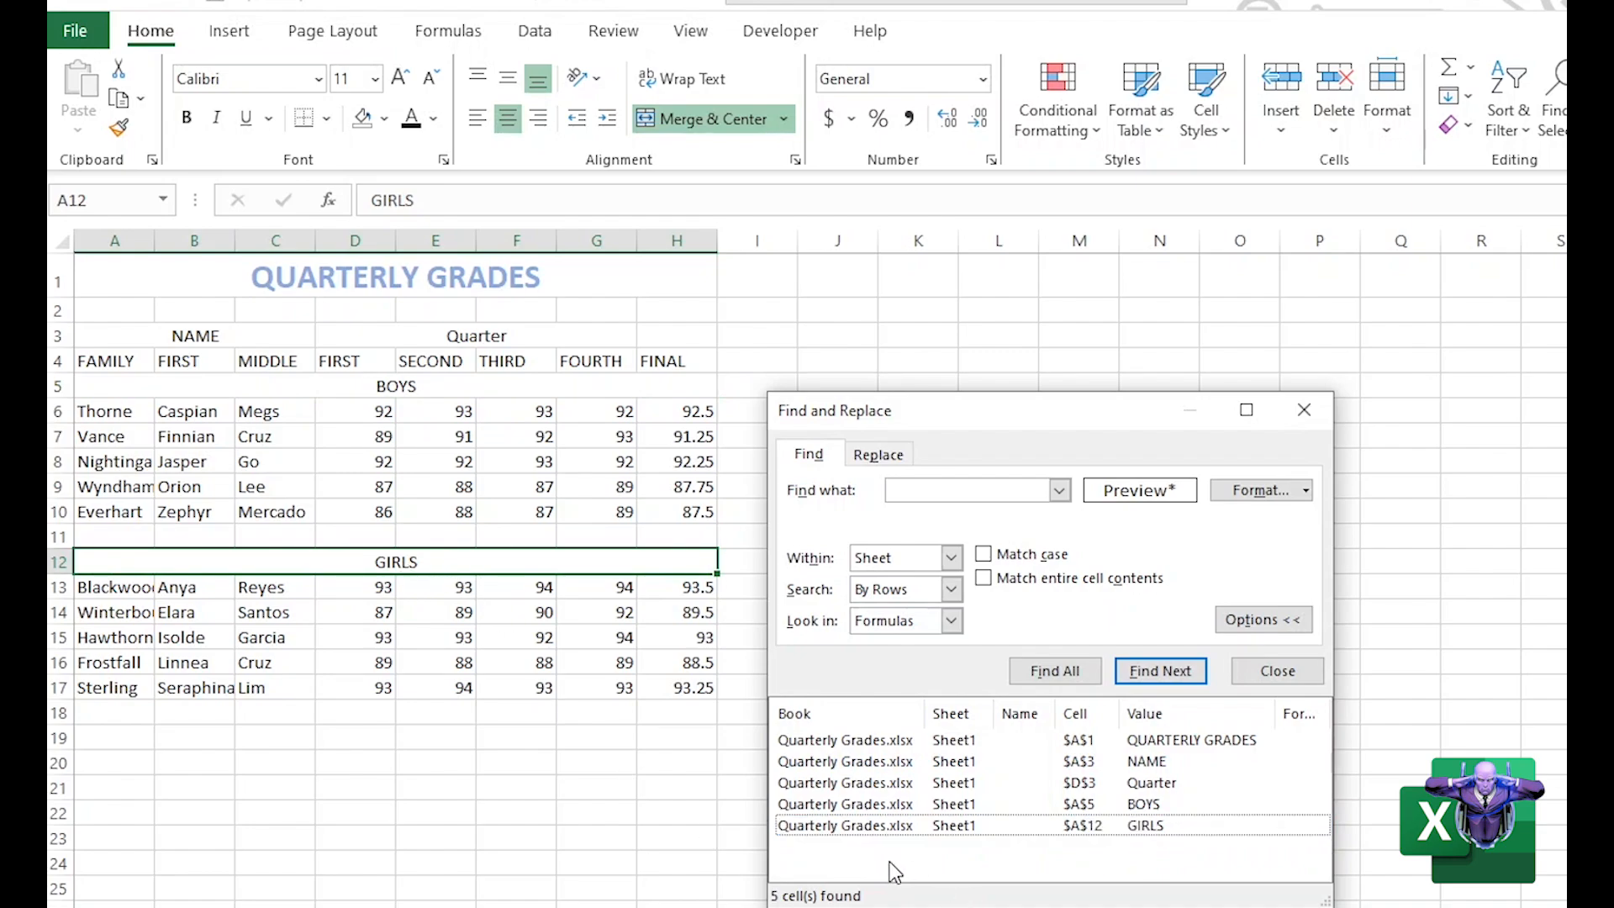